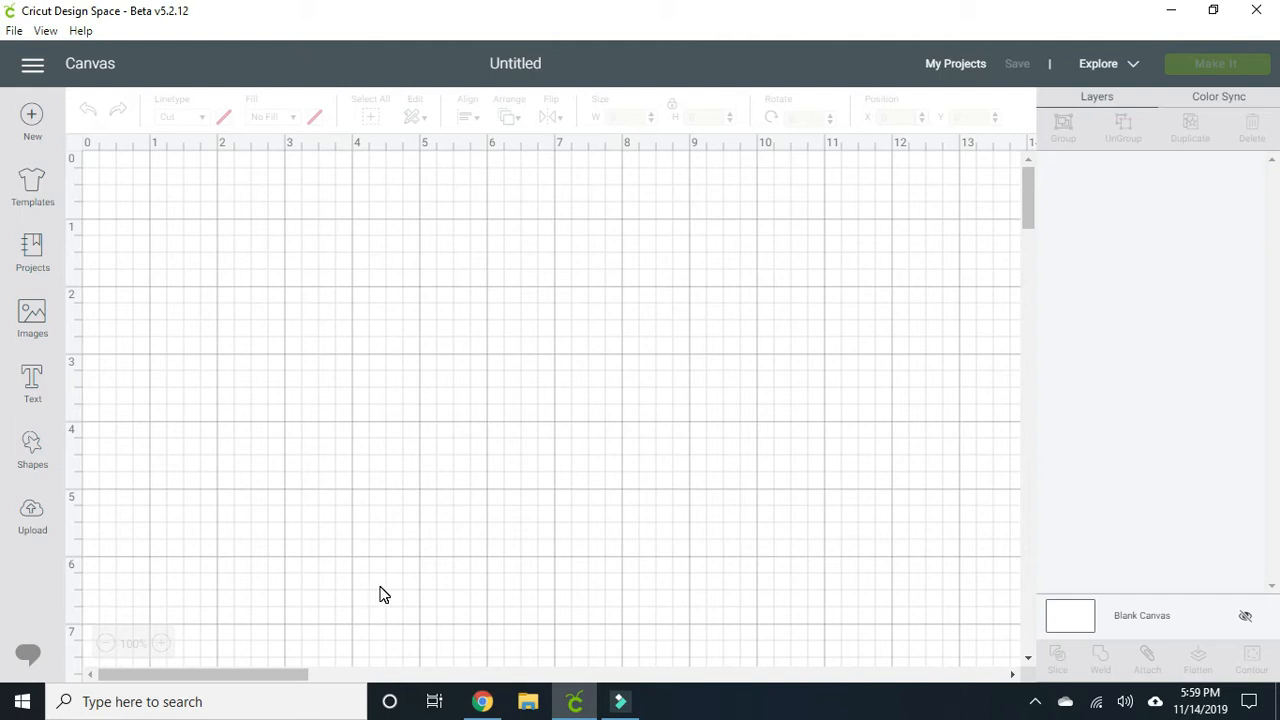
# Switch to Chrome and open the Day of the Dead skull image from Pixabay's vector gallery.
pyautogui.click(484, 703)
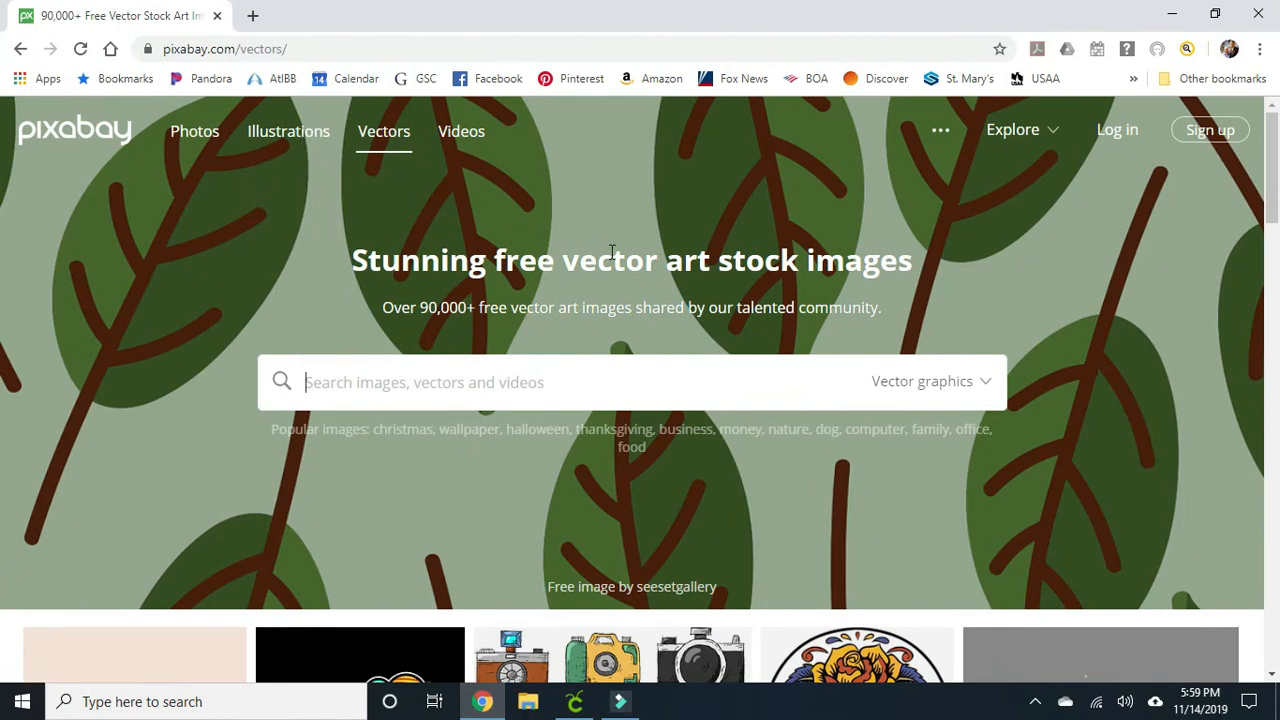
pyautogui.scroll(-3, 608, 249)
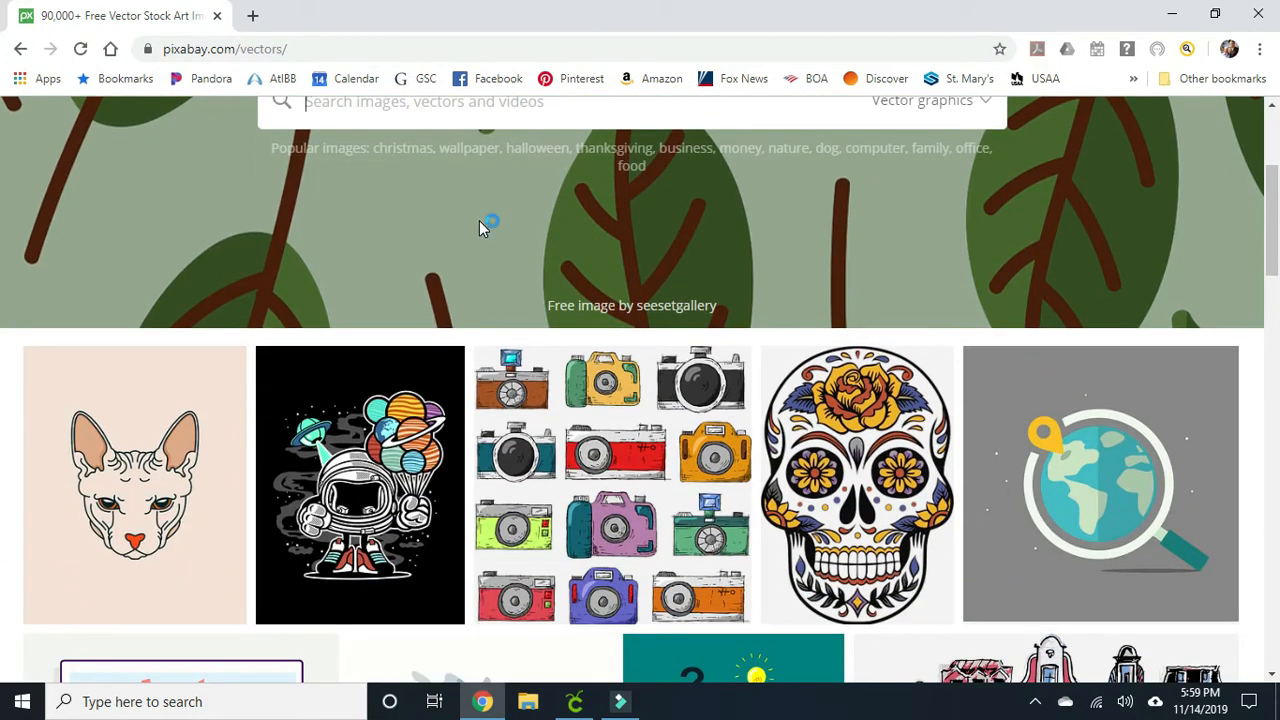
pyautogui.scroll(-1, 480, 229)
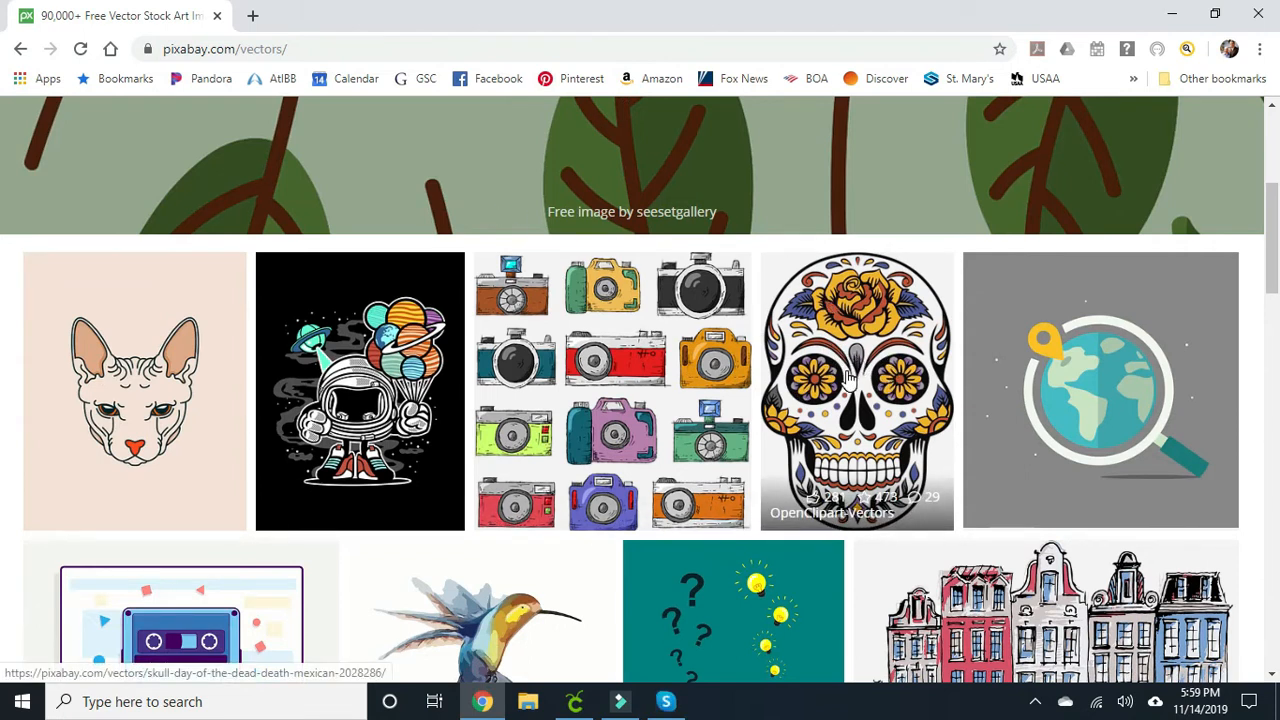
pyautogui.click(848, 375)
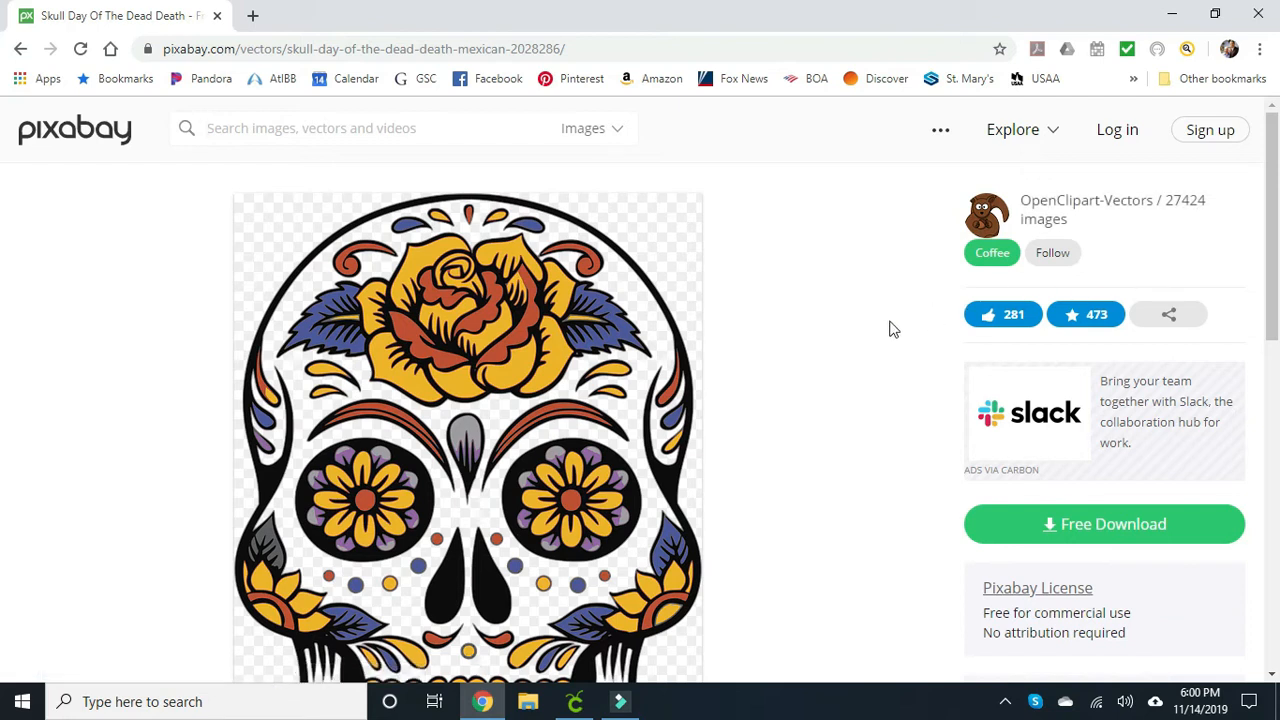
# Download the skull as a Vector graphic SVG and save it to the Desktop as skull-2028286.svg.
pyautogui.scroll(-1, 885, 330)
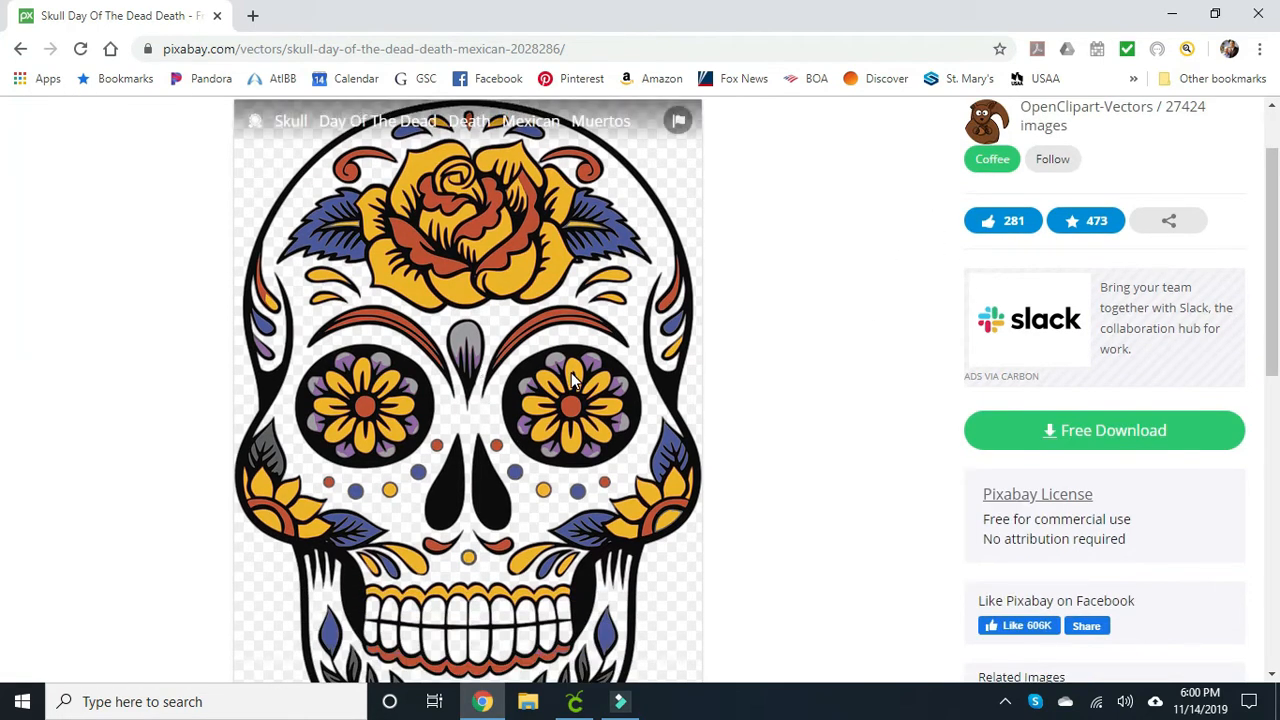
pyautogui.click(1080, 443)
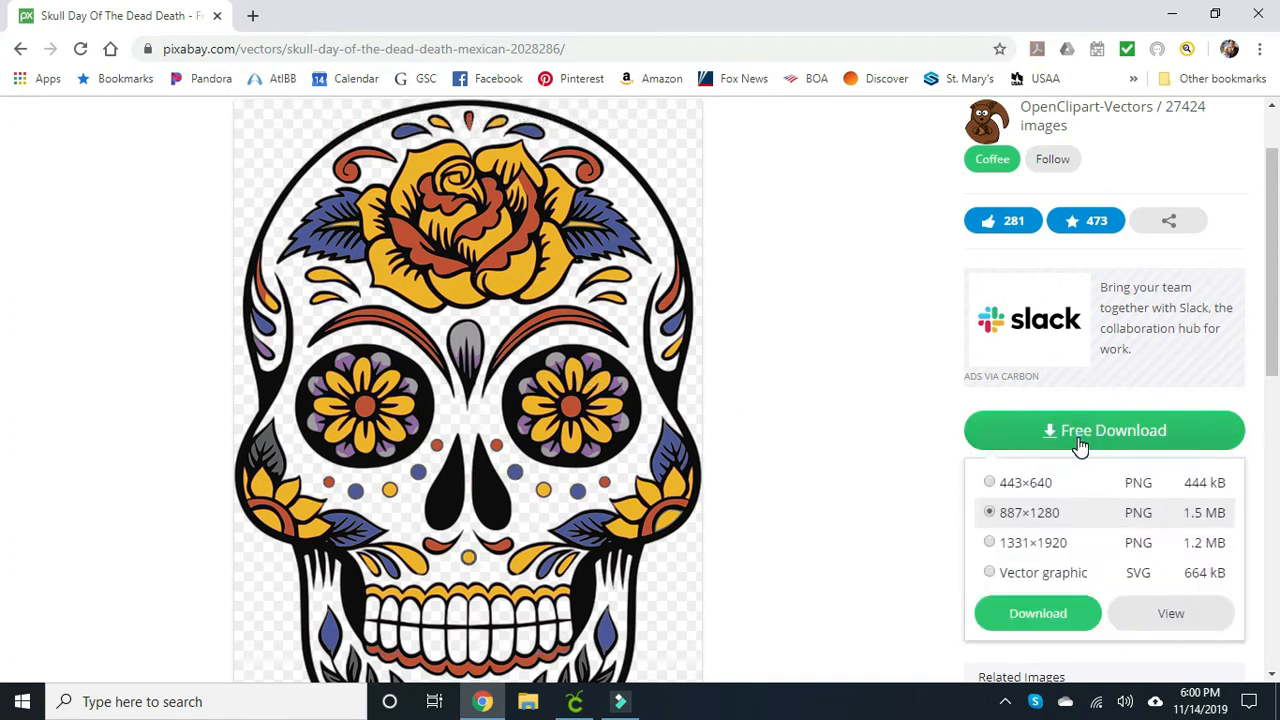
pyautogui.click(990, 573)
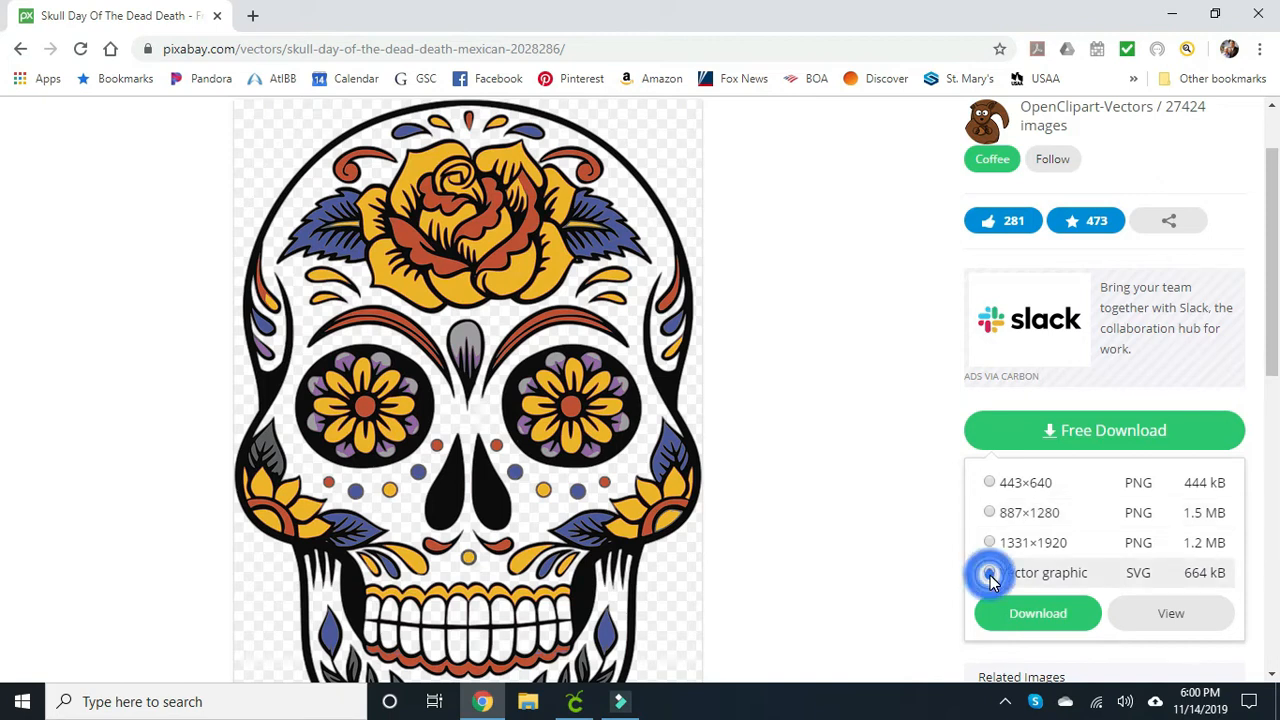
pyautogui.click(1012, 620)
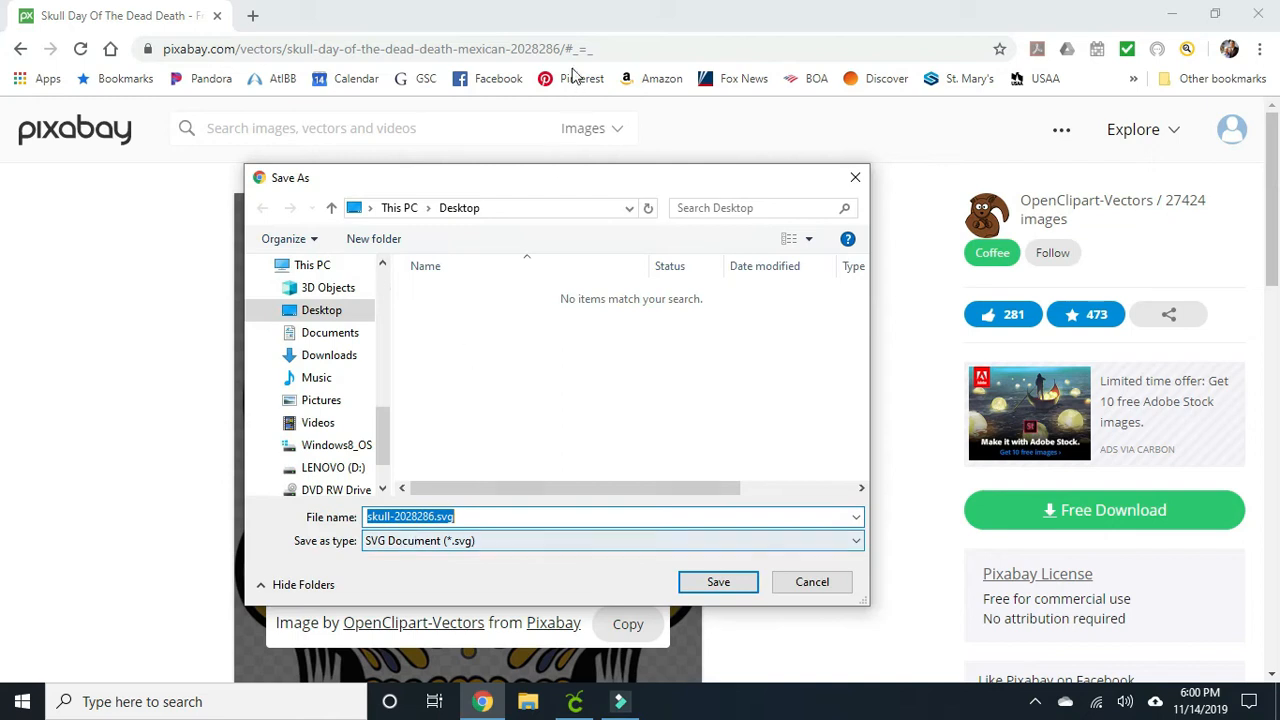
pyautogui.moveTo(562, 184); pyautogui.dragTo(1008, 282)
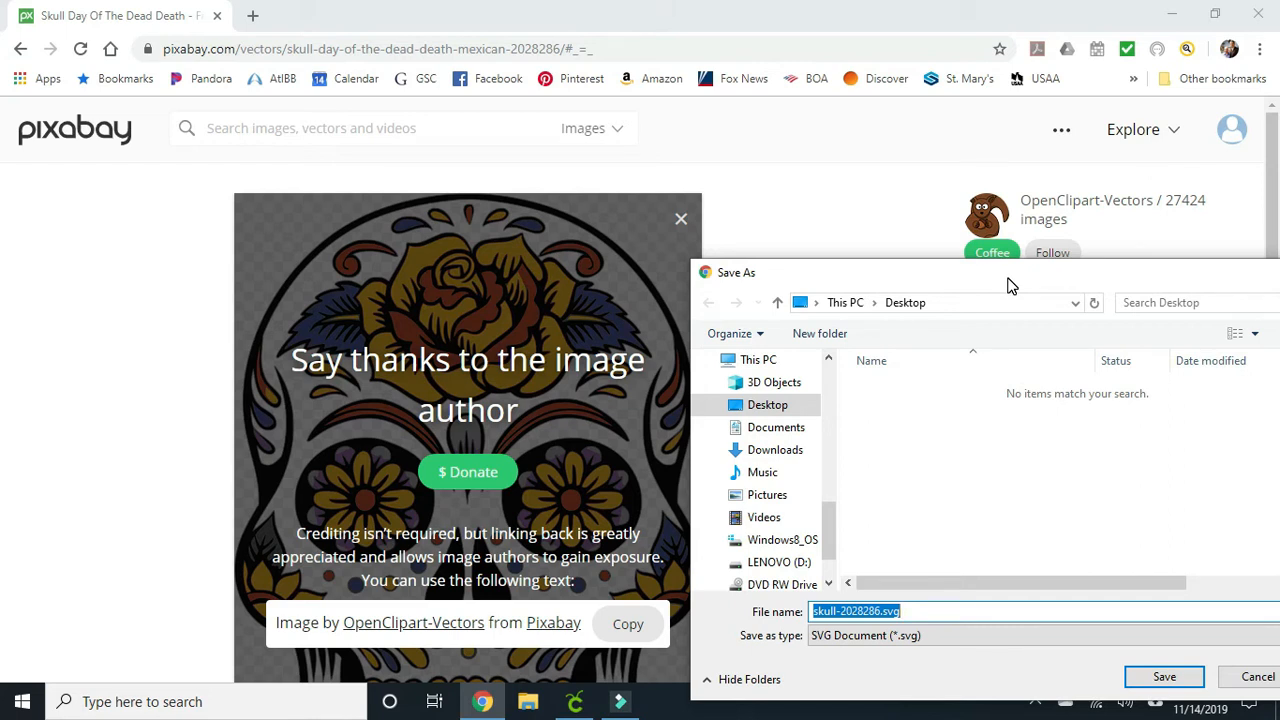
pyautogui.moveTo(1008, 285); pyautogui.dragTo(965, 256)
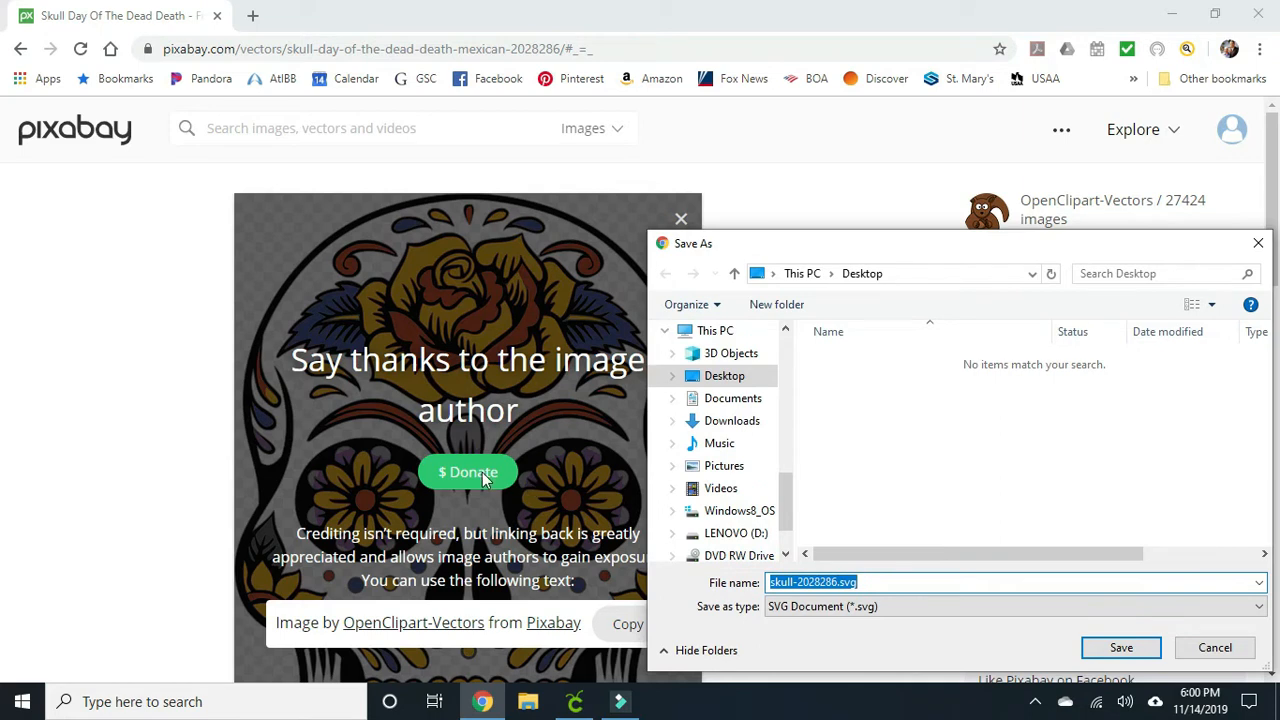
pyautogui.moveTo(829, 250); pyautogui.dragTo(455, 158)
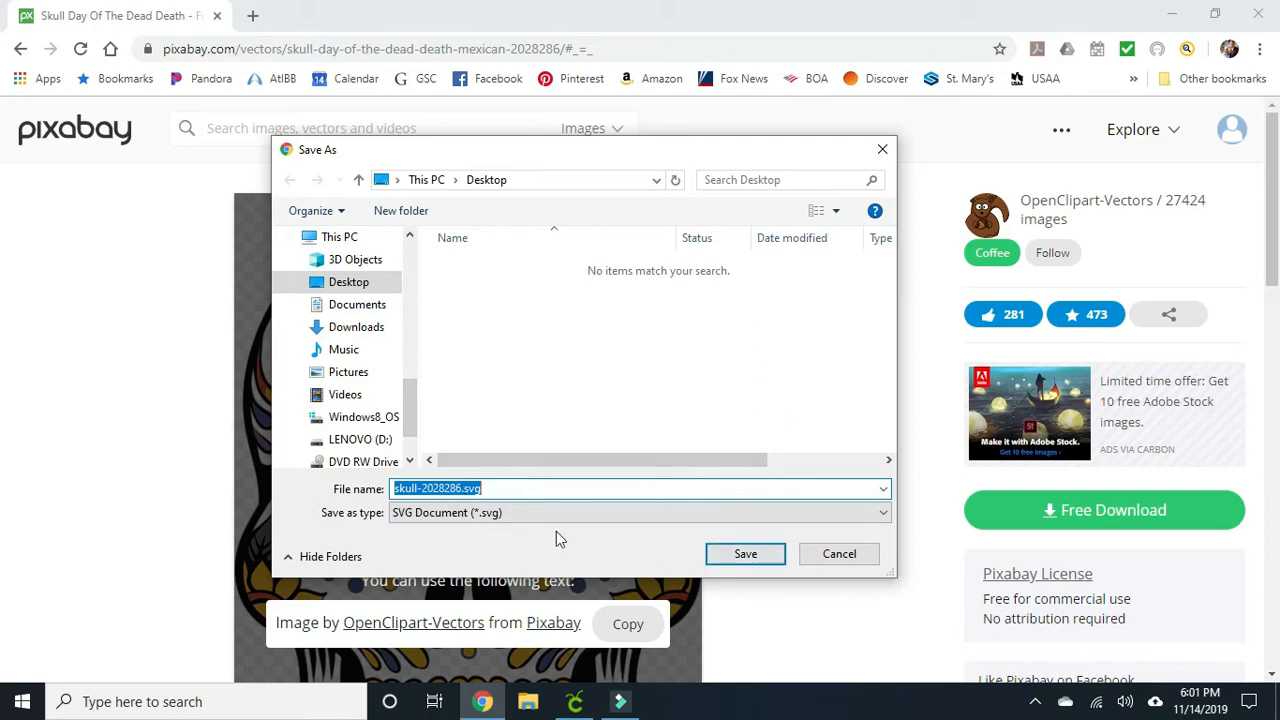
pyautogui.click(745, 557)
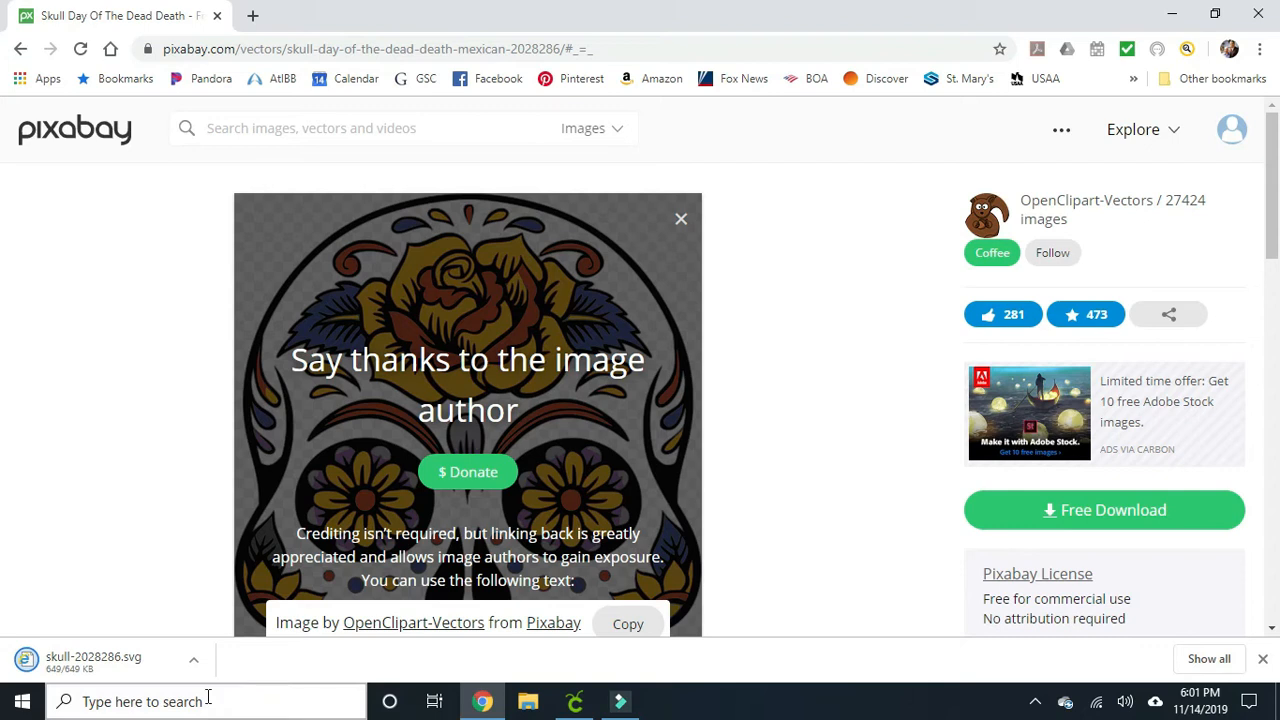
# Close the browser and load skull-2028286.svg from the Desktop as an image upload in Cricut Design Space.
pyautogui.click(1260, 14)
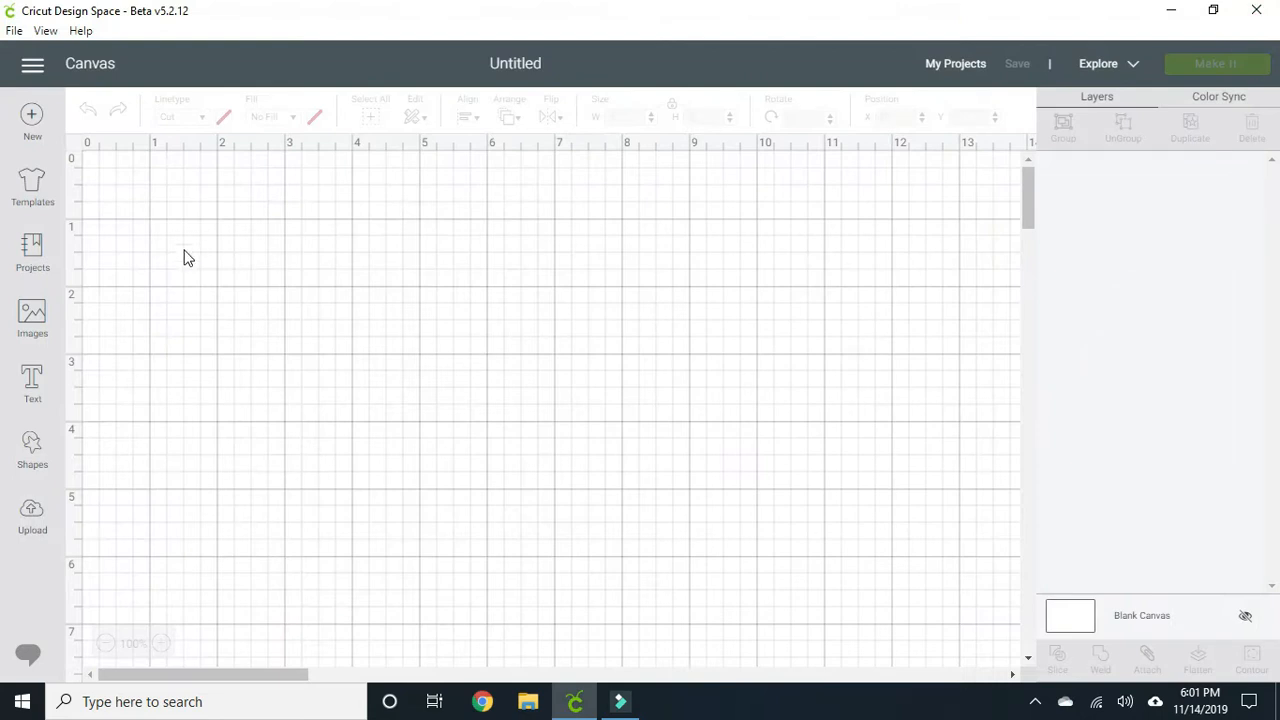
pyautogui.click(32, 515)
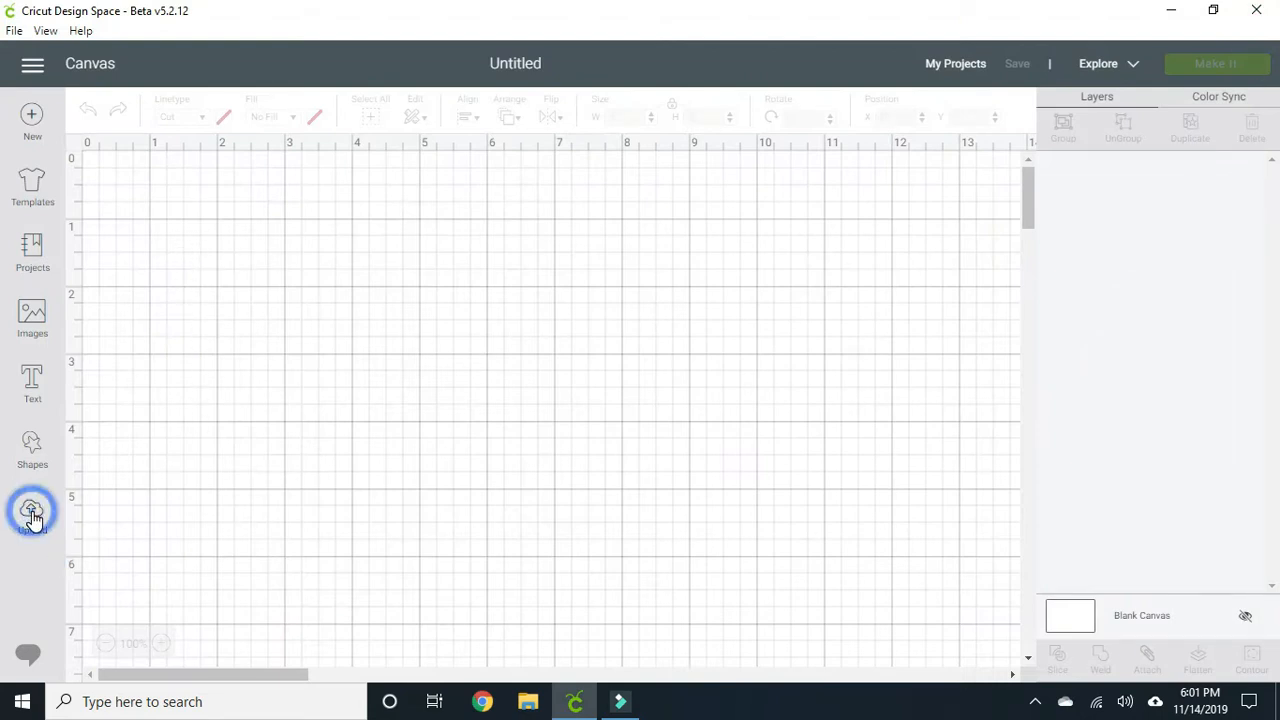
pyautogui.click(325, 360)
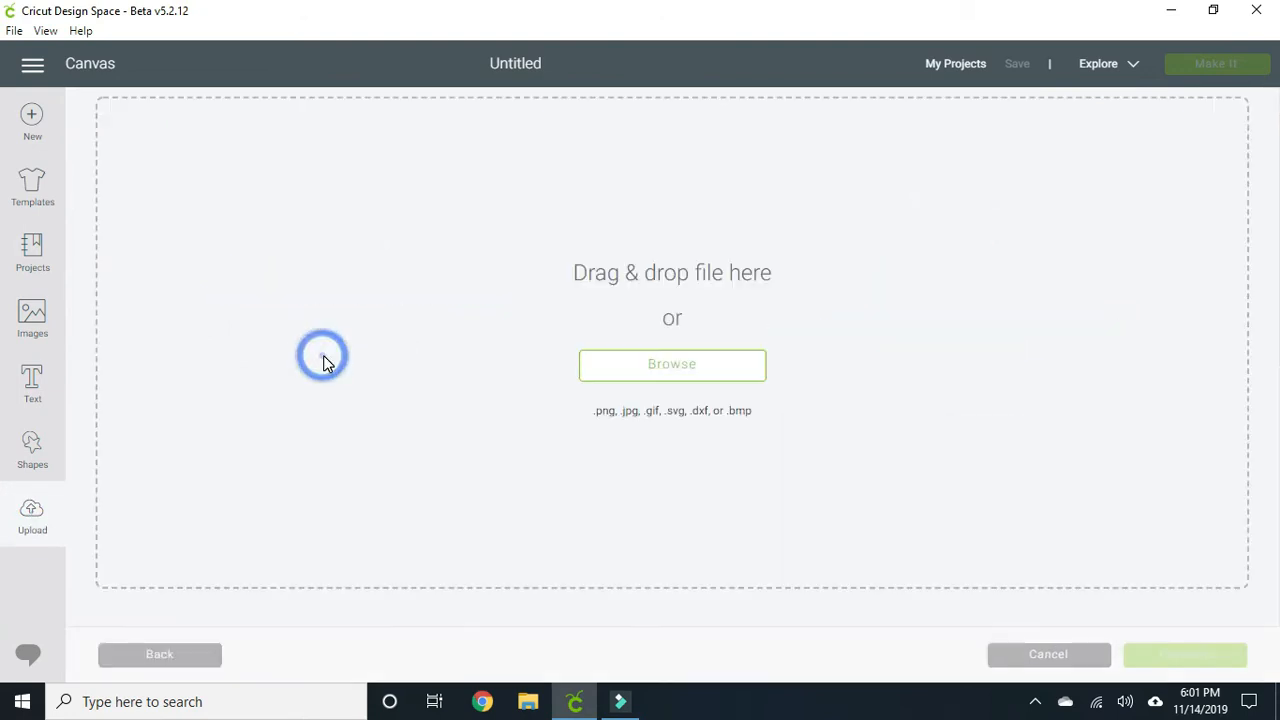
pyautogui.click(626, 378)
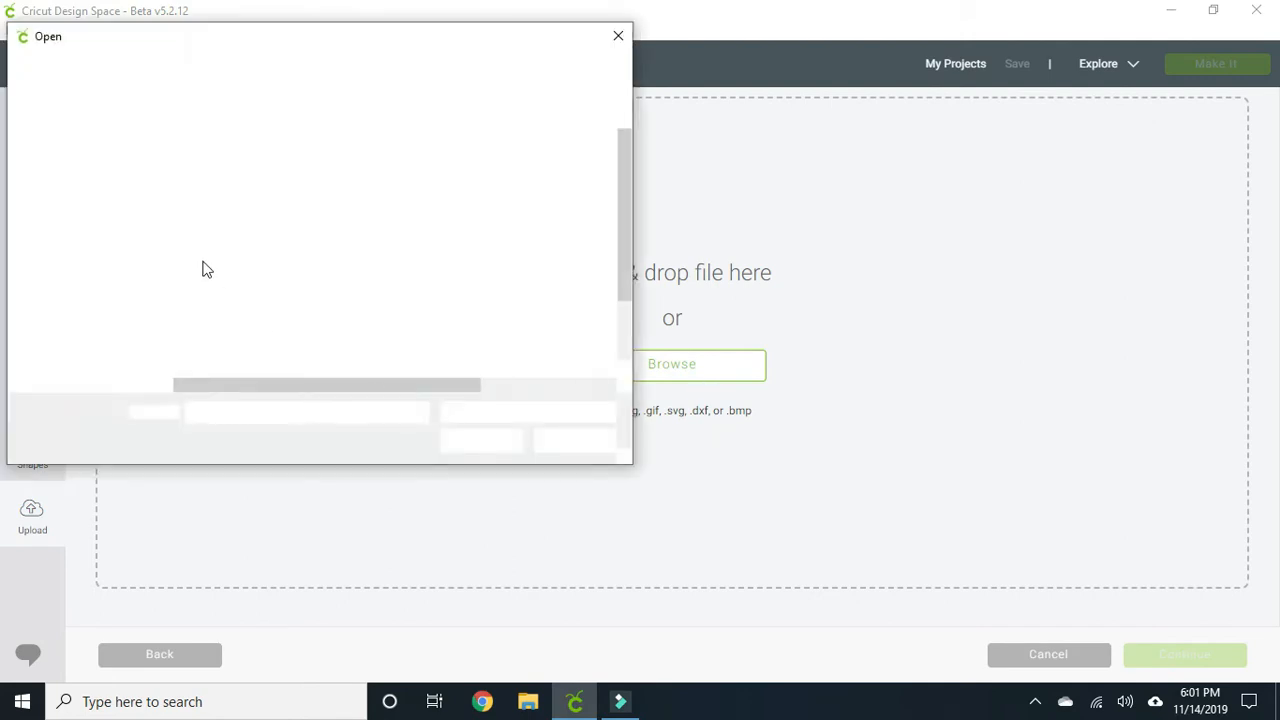
pyautogui.moveTo(148, 322); pyautogui.dragTo(138, 132)
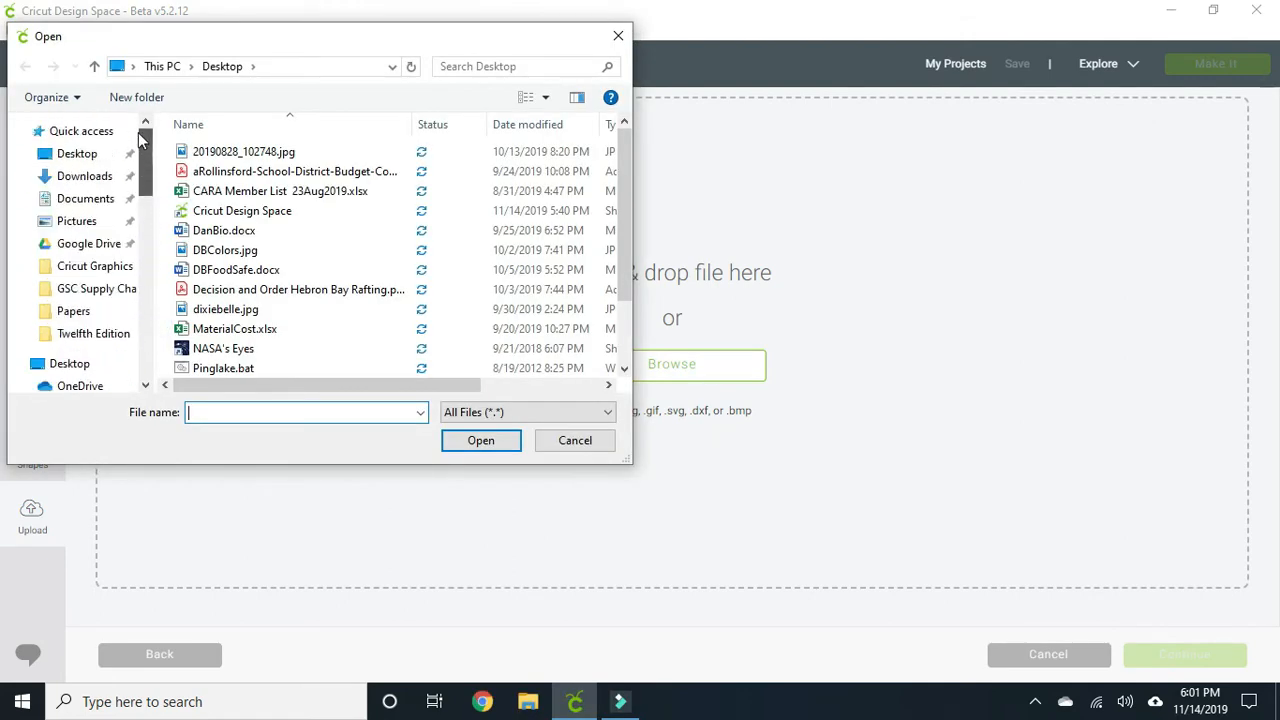
pyautogui.click(78, 155)
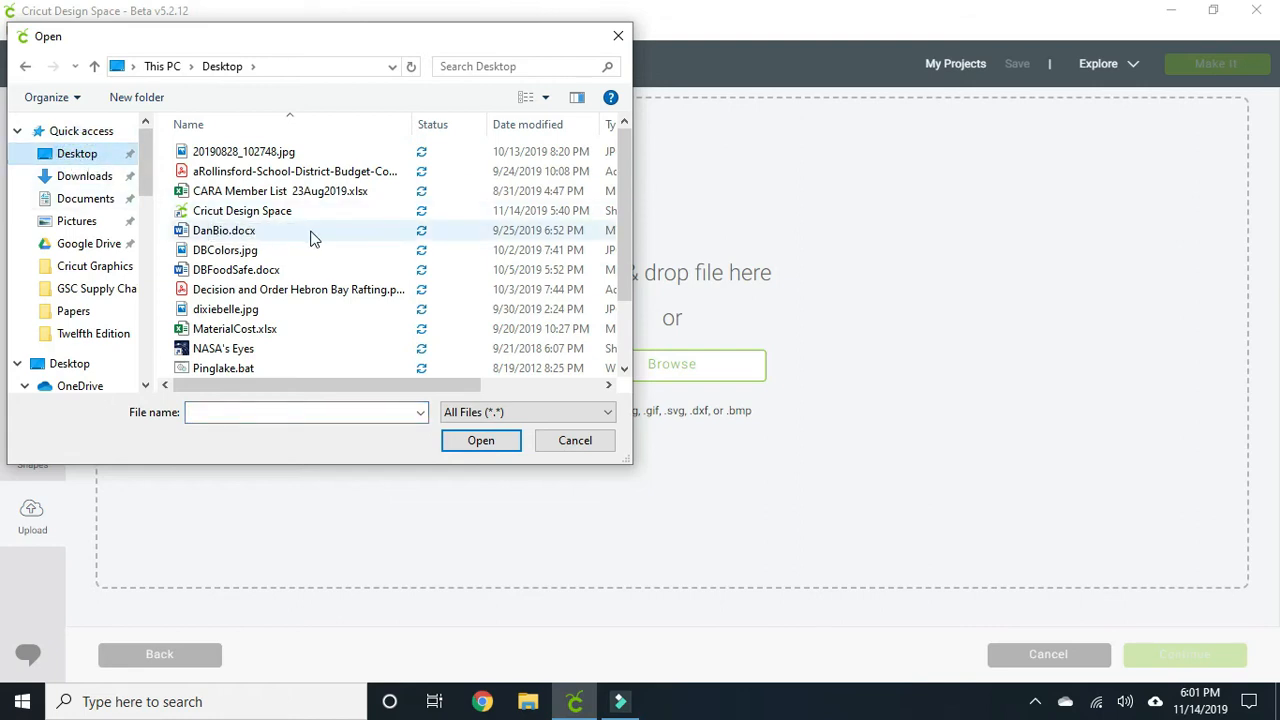
pyautogui.scroll(-2, 309, 238)
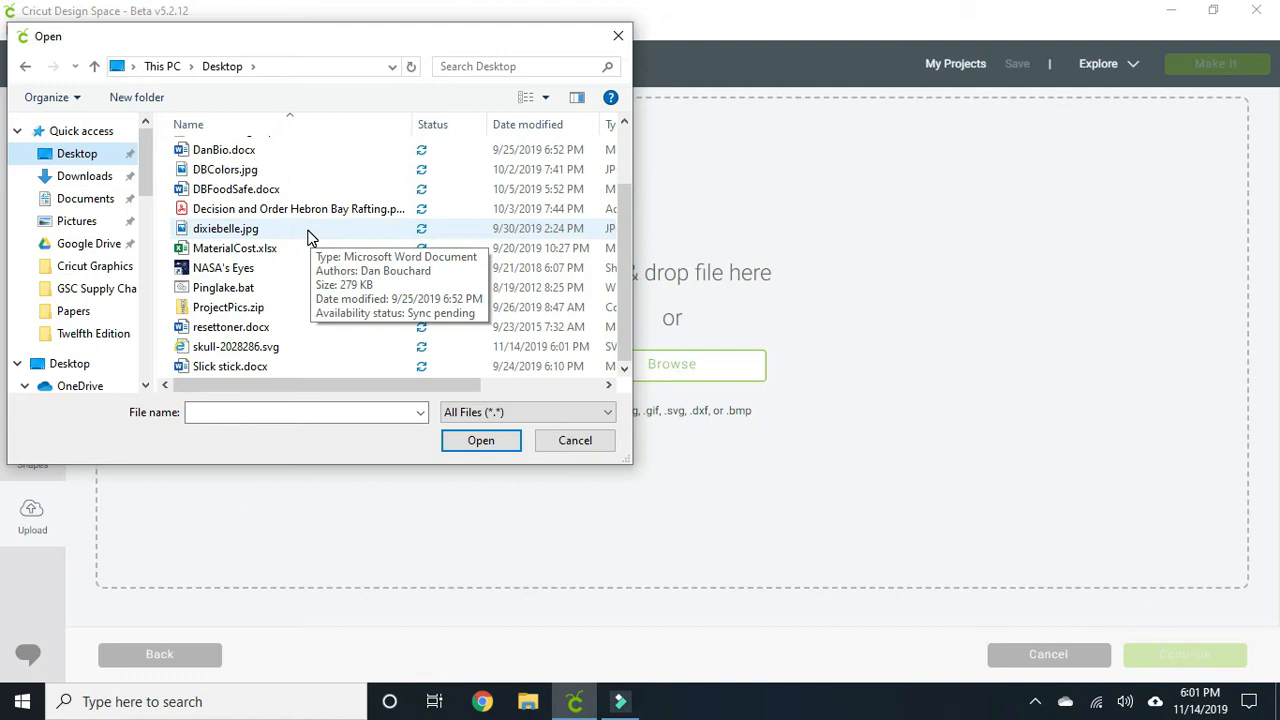
pyautogui.doubleClick(223, 347)
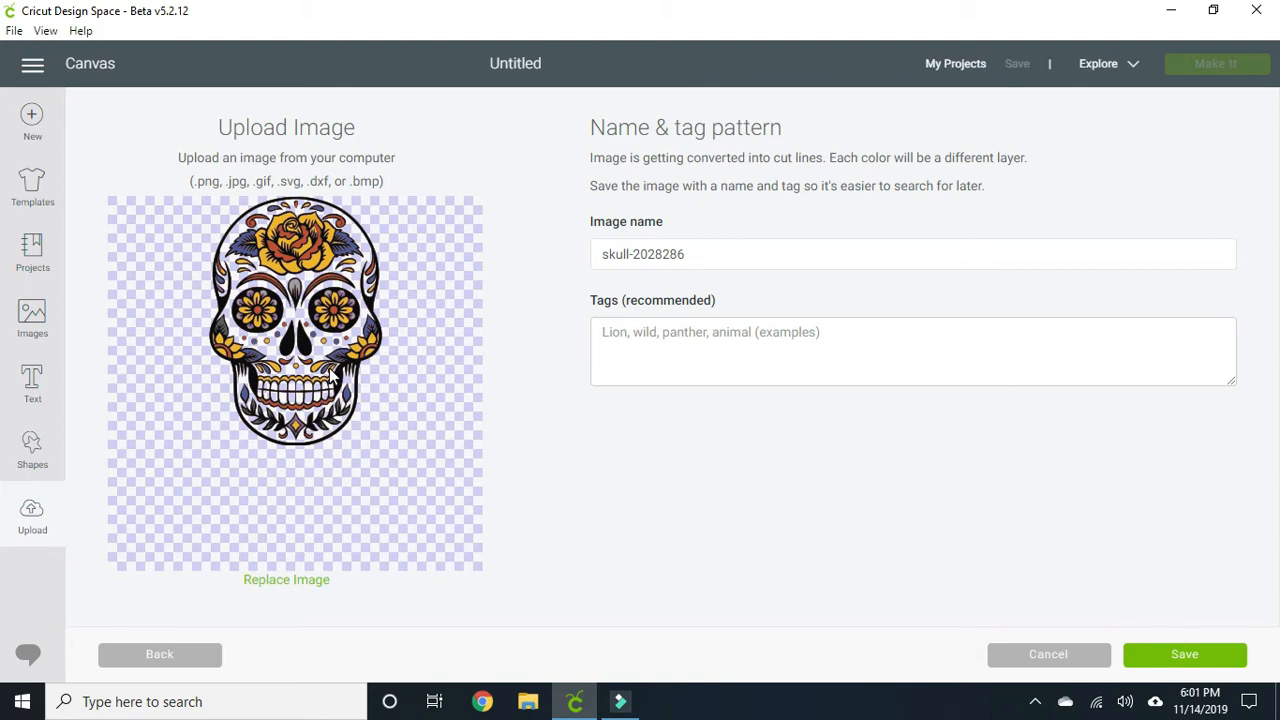
# Save the uploaded skull image and insert it onto the canvas.
pyautogui.click(1165, 665)
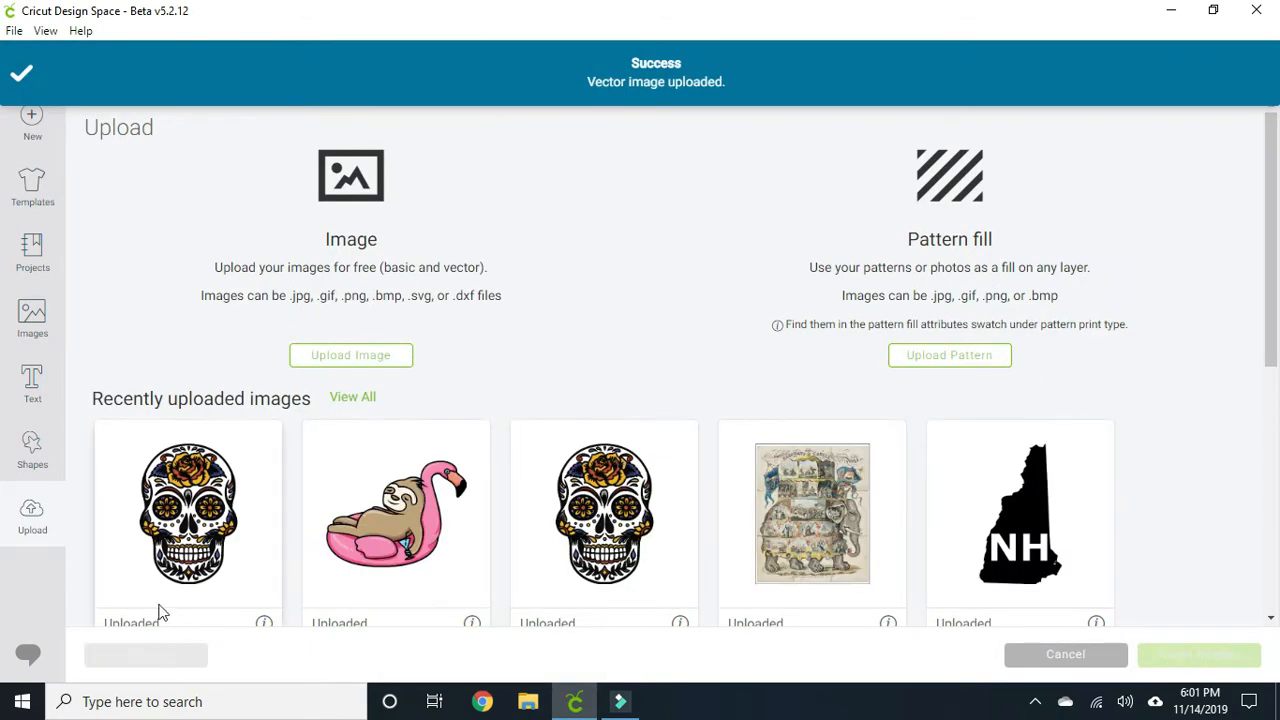
pyautogui.click(180, 528)
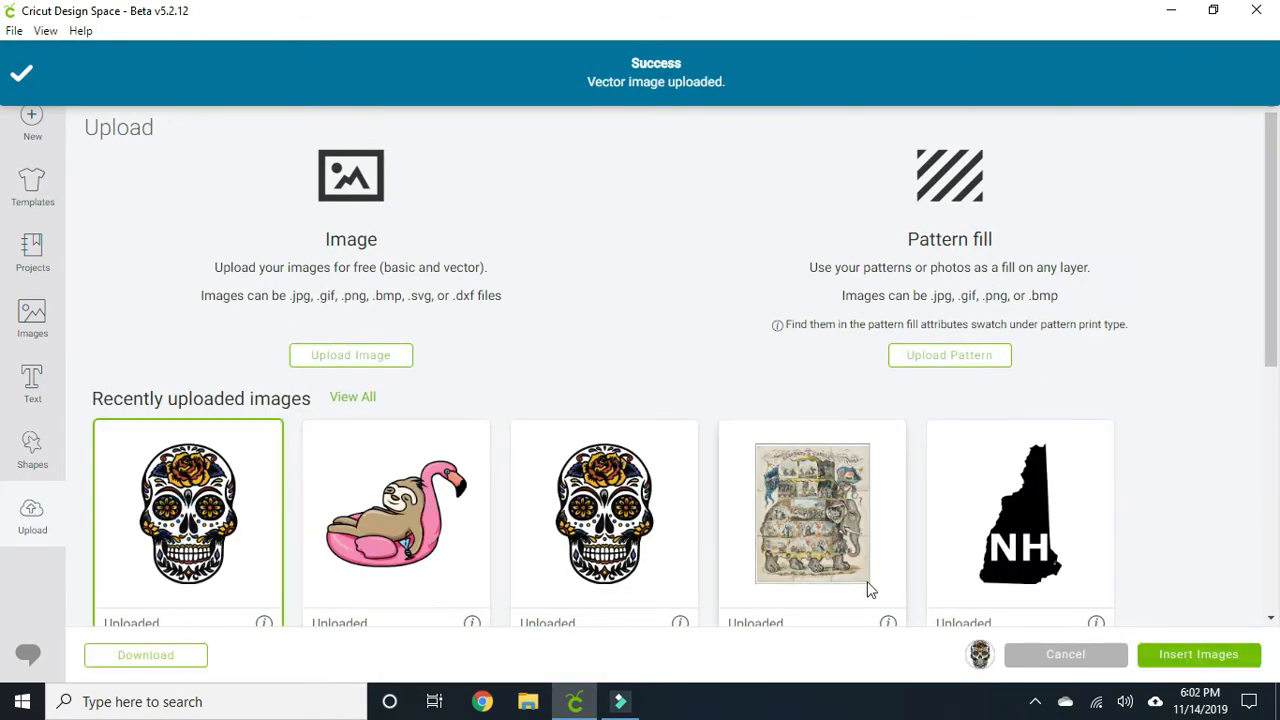
pyautogui.click(1207, 660)
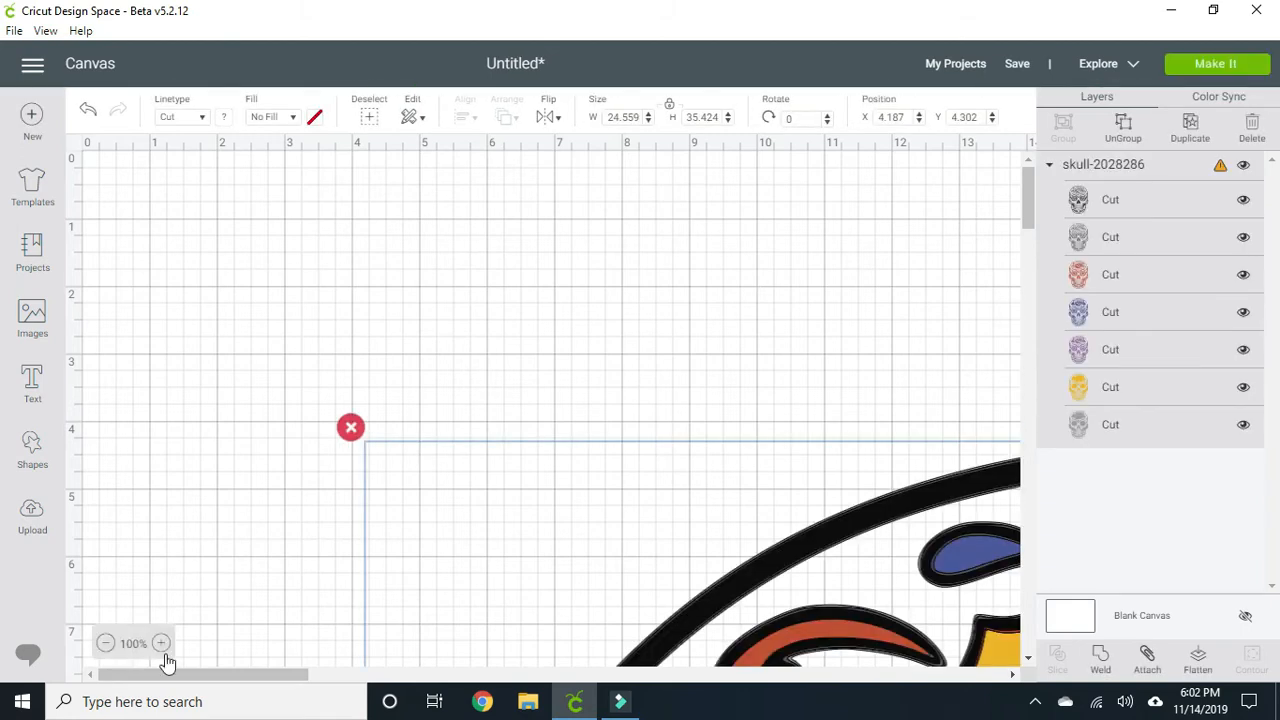
# Scale the skull down proportionally to about 4.4 inches wide and 6.3 inches high.
pyautogui.click(106, 644)
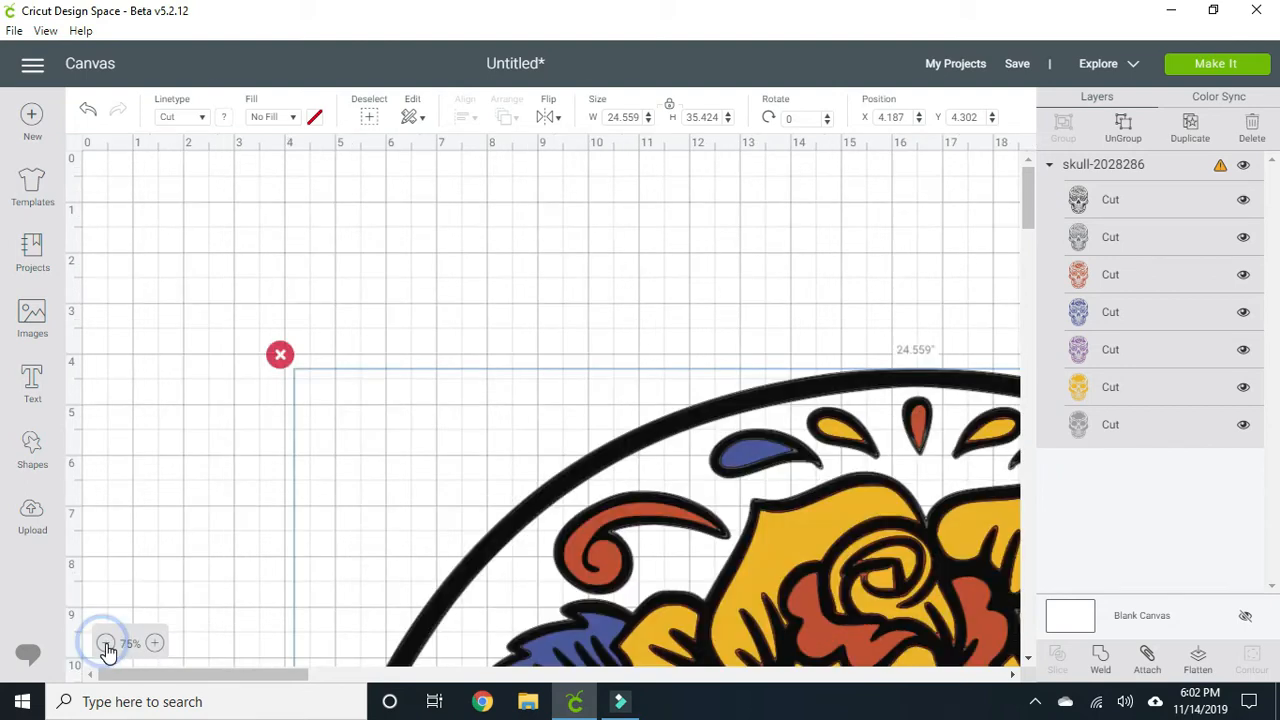
pyautogui.click(106, 644)
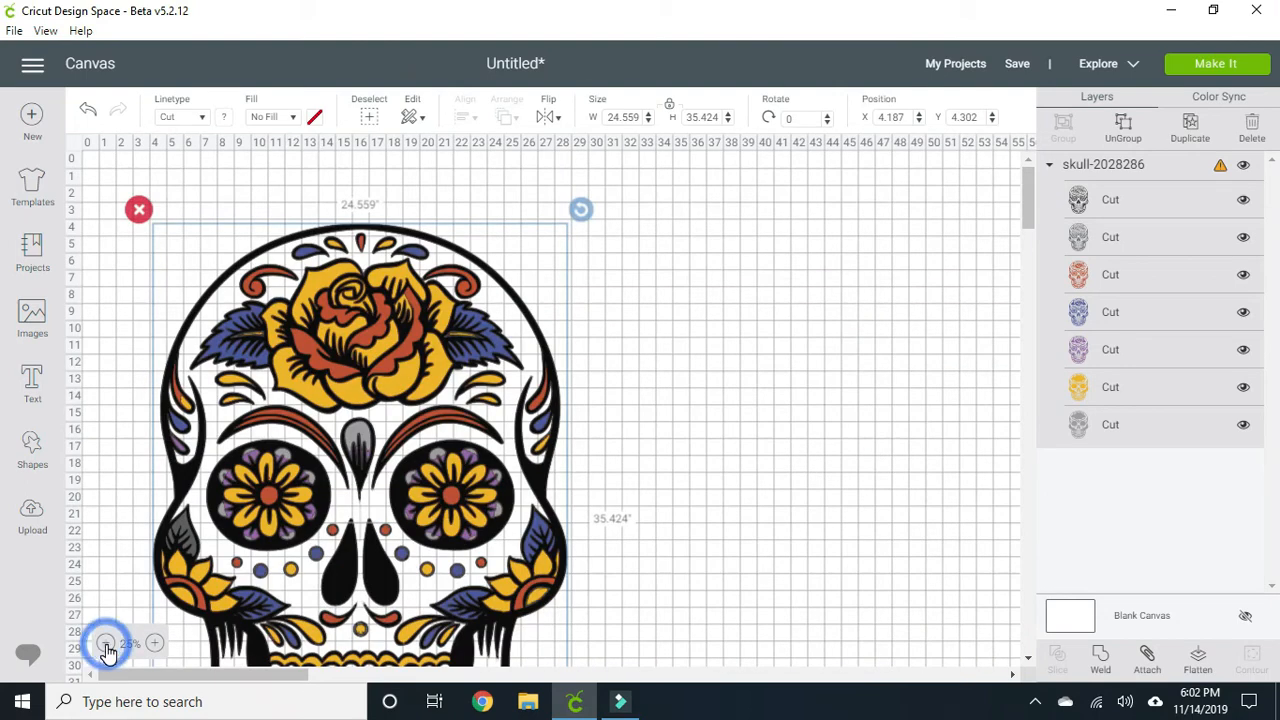
pyautogui.scroll(-5, 620, 400)
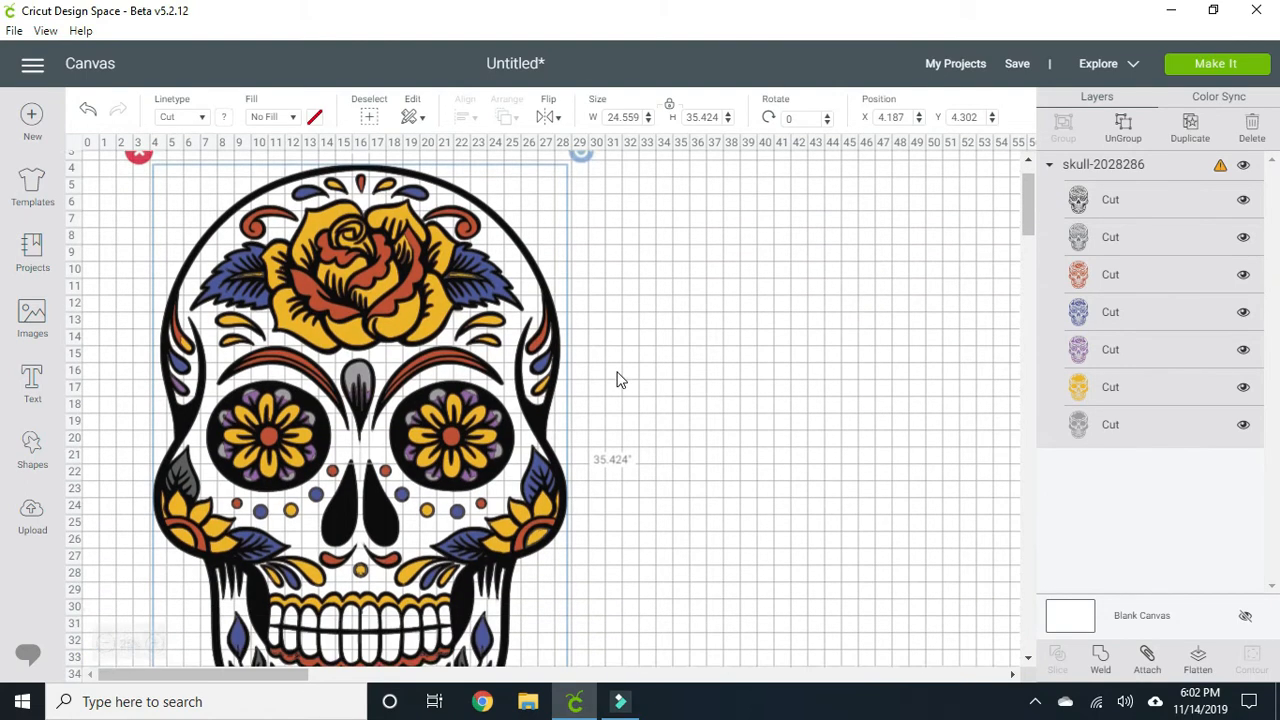
pyautogui.moveTo(581, 555); pyautogui.dragTo(204, 226)
pyautogui.scroll(5, 320, 285)
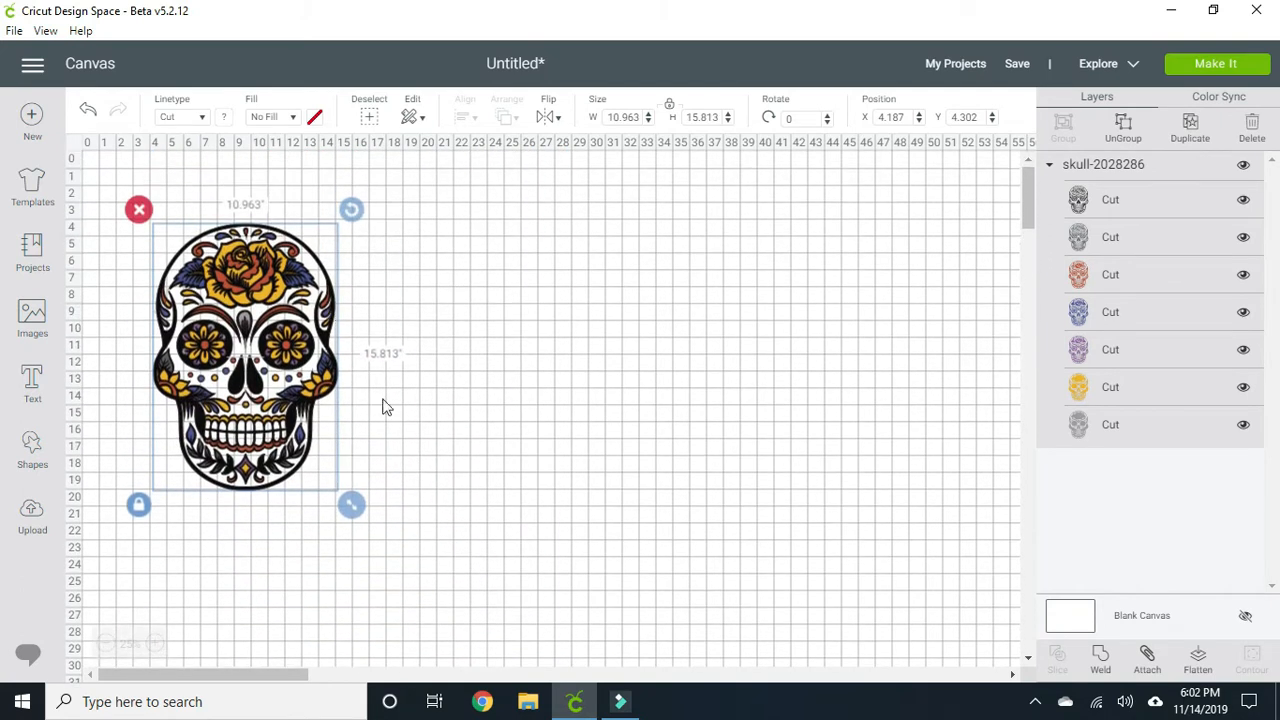
pyautogui.moveTo(350, 506); pyautogui.dragTo(240, 345)
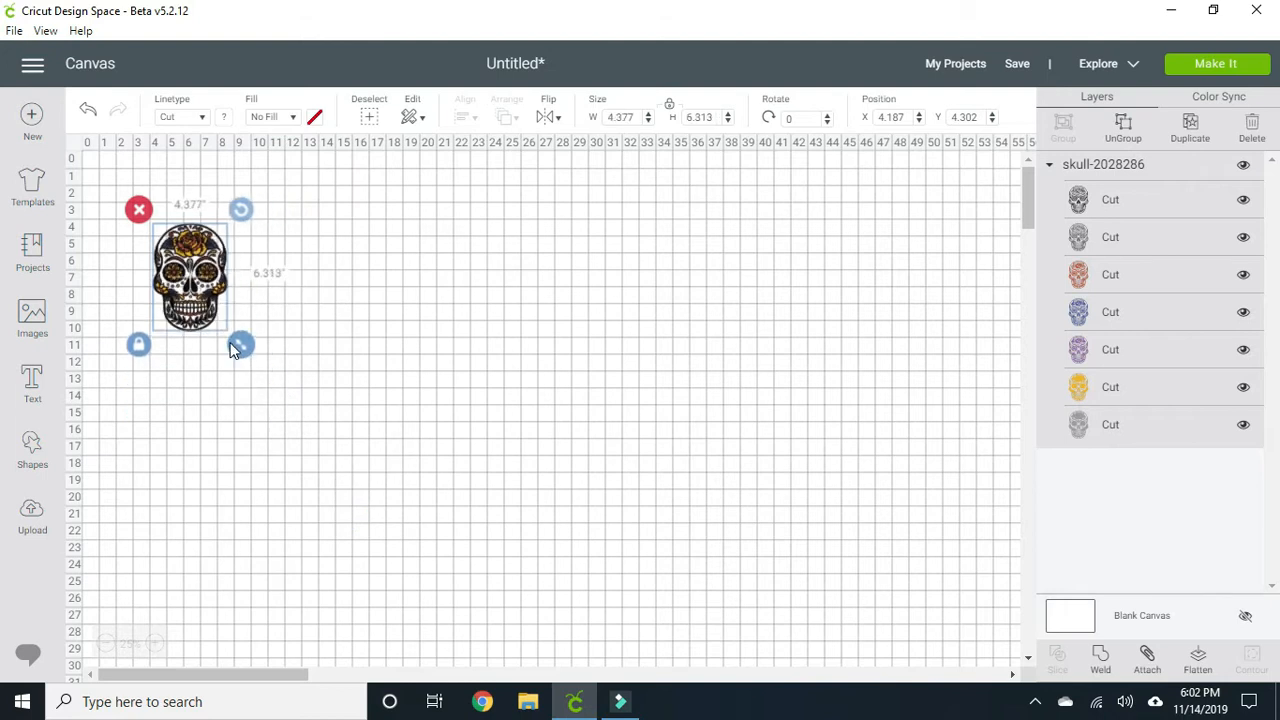
# Reposition the skull at about X 3.99, Y 4.61 and ungroup it into its separate color layers.
pyautogui.click(157, 647)
pyautogui.click(157, 647)
pyautogui.click(157, 650)
pyautogui.scroll(-3, 800, 250)
pyautogui.scroll(-3, 800, 260)
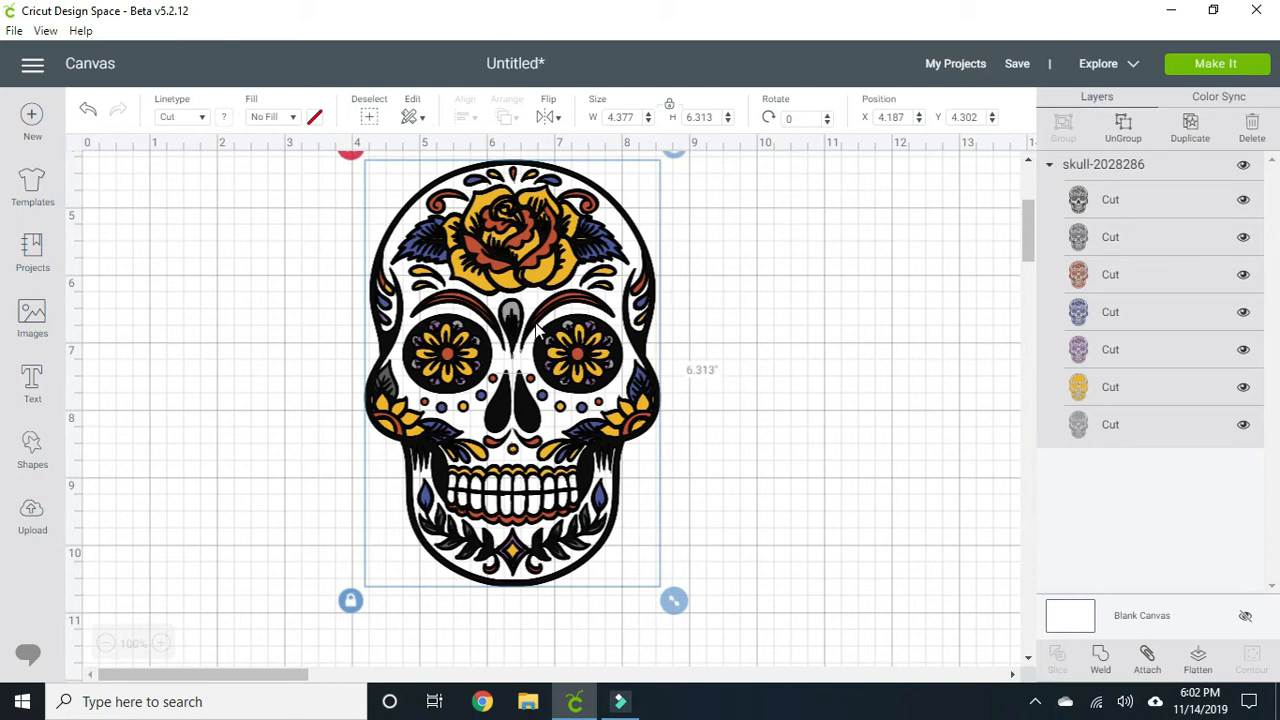
pyautogui.moveTo(537, 330); pyautogui.dragTo(575, 351)
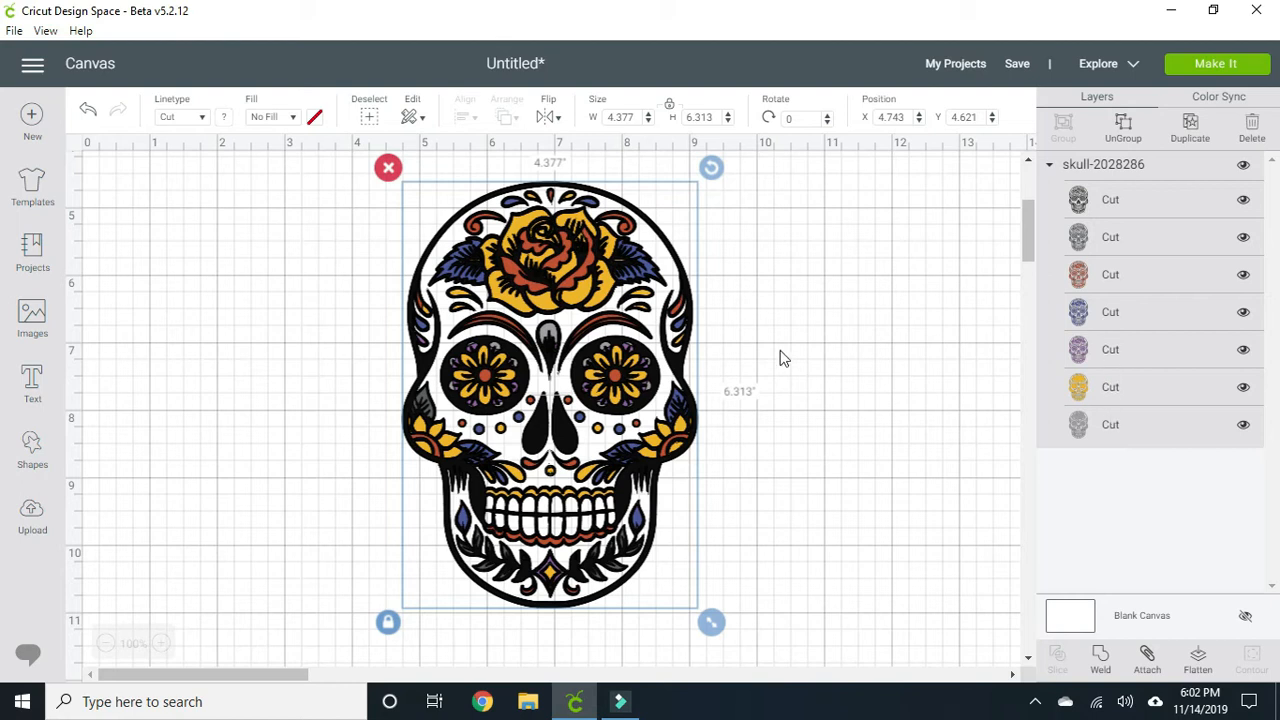
pyautogui.moveTo(605, 297); pyautogui.dragTo(479, 289)
pyautogui.click(1124, 128)
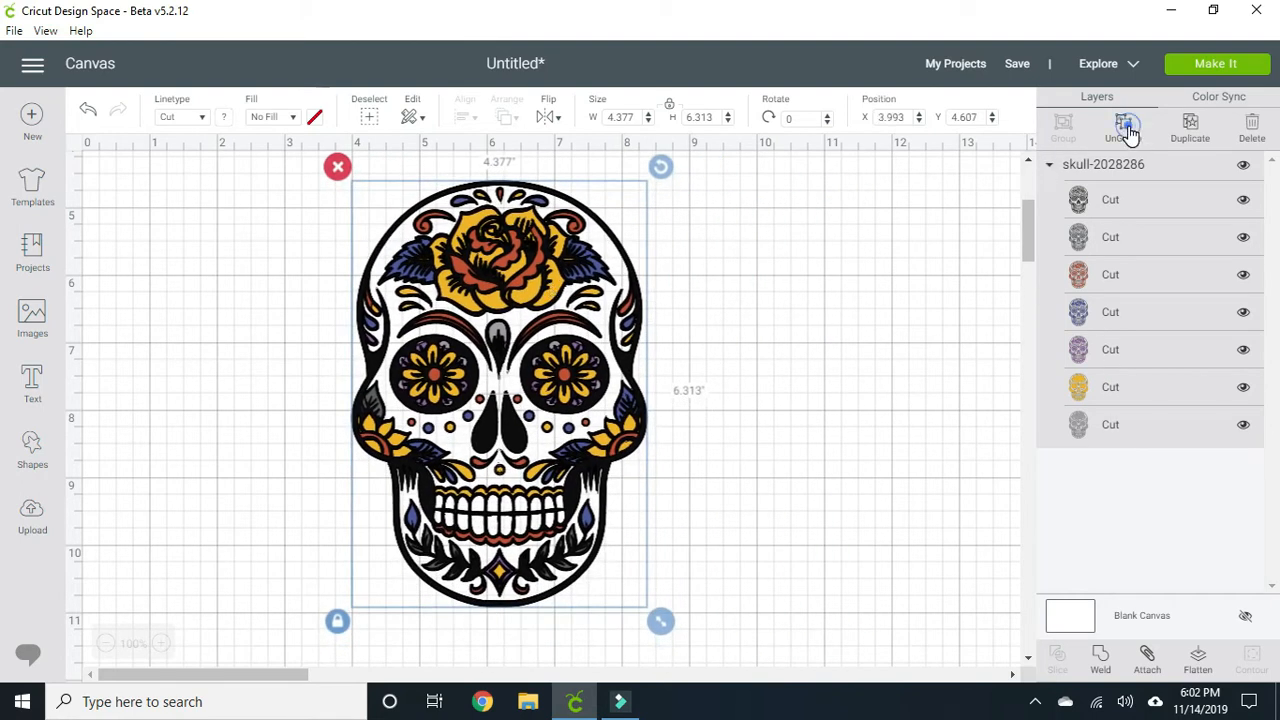
# Pull the black, dark gray and red skull layers away from the stacked image.
pyautogui.moveTo(481, 288); pyautogui.dragTo(672, 300)
pyautogui.moveTo(642, 398); pyautogui.dragTo(409, 408)
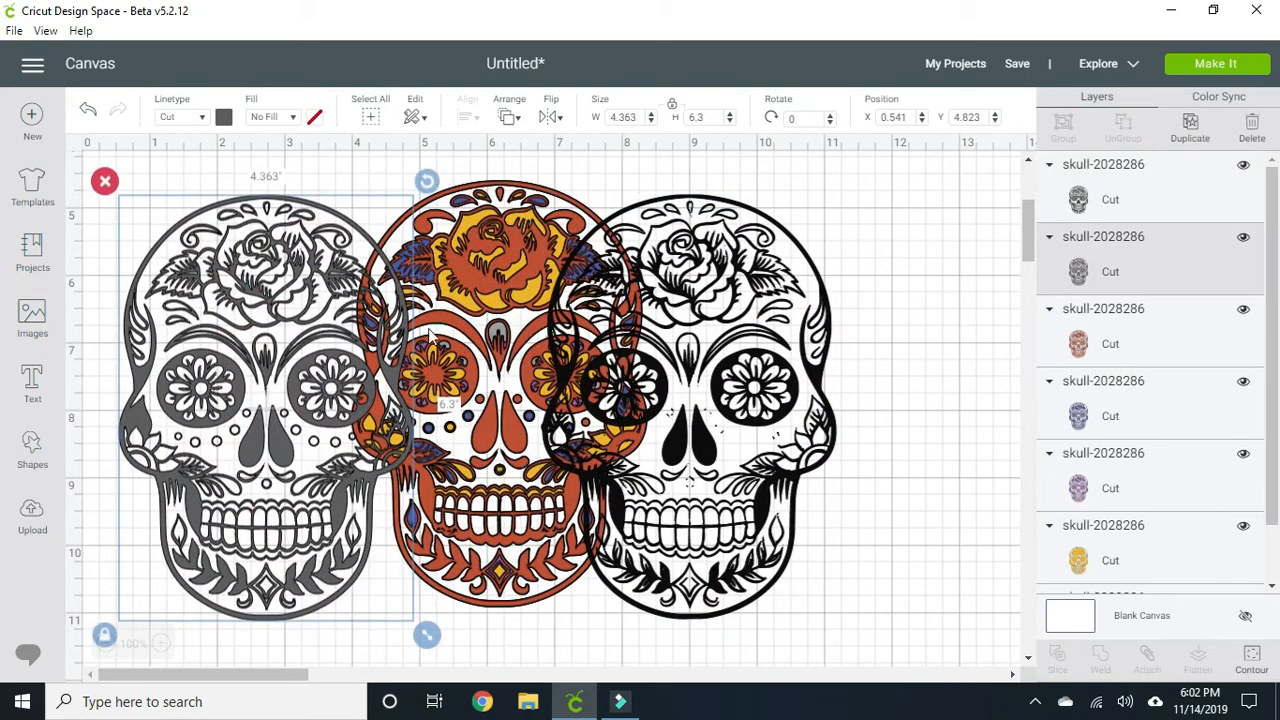
pyautogui.moveTo(468, 292); pyautogui.dragTo(583, 292)
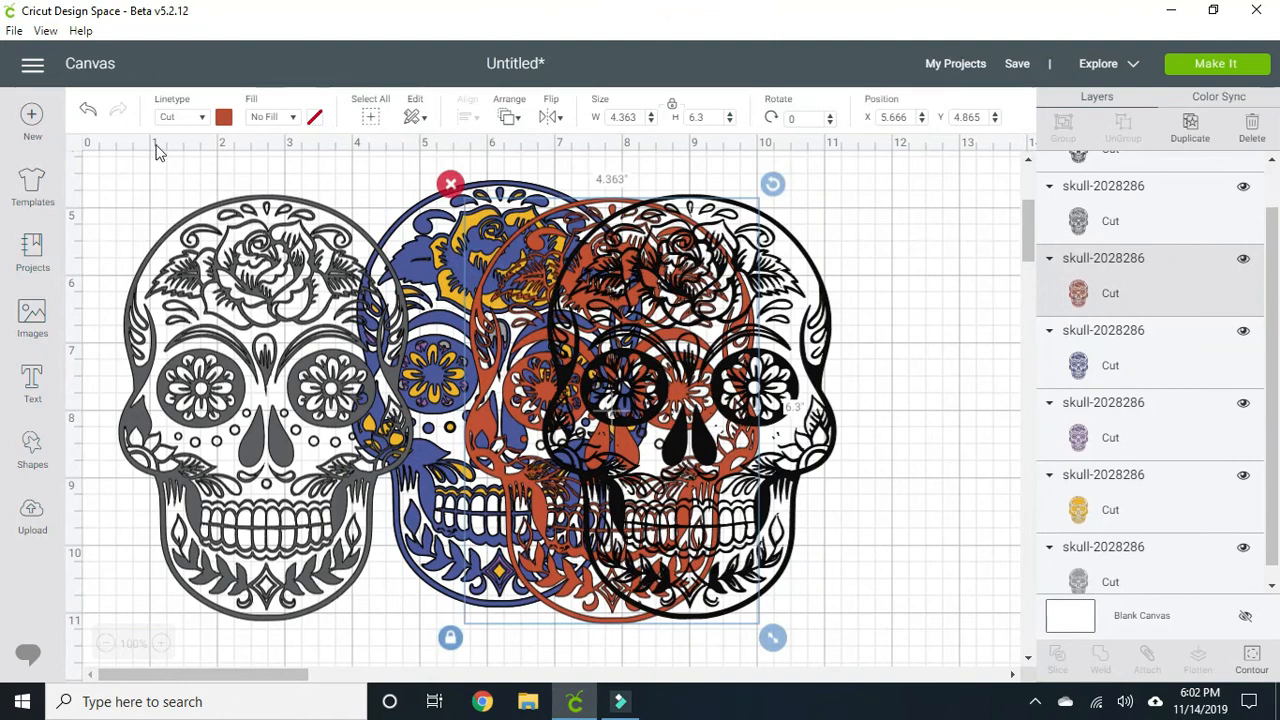
# Undo the moves of the black, dark gray and red skull layers.
pyautogui.click(91, 111)
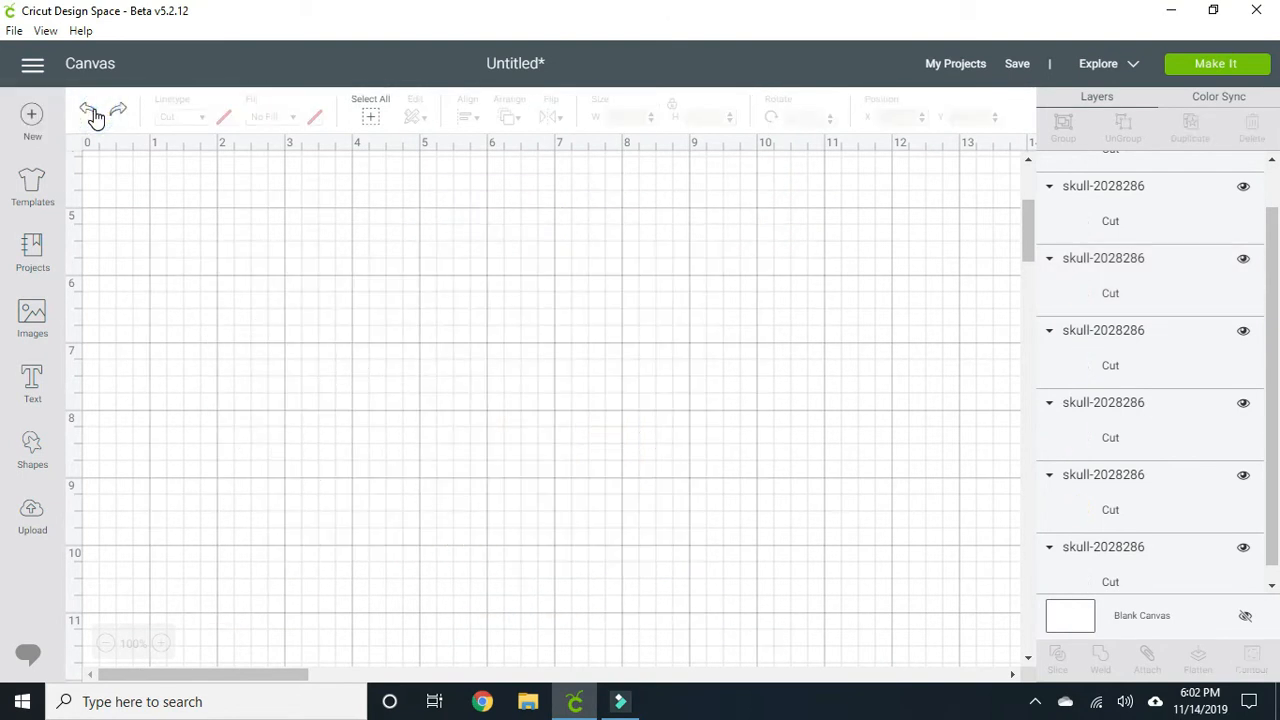
pyautogui.click(91, 111)
pyautogui.click(92, 114)
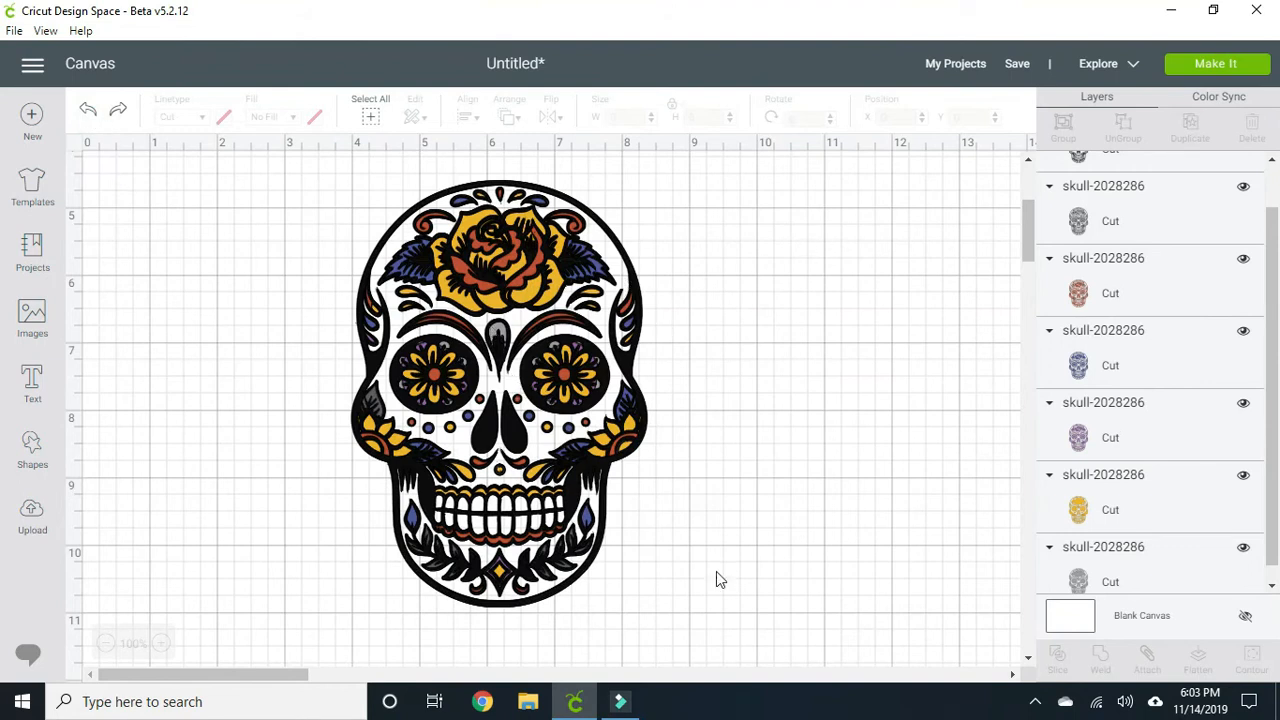
# Group all the overlapping skull layers and move the group to the empty canvas area at about X 9.5.
pyautogui.moveTo(720, 558); pyautogui.dragTo(630, 380)
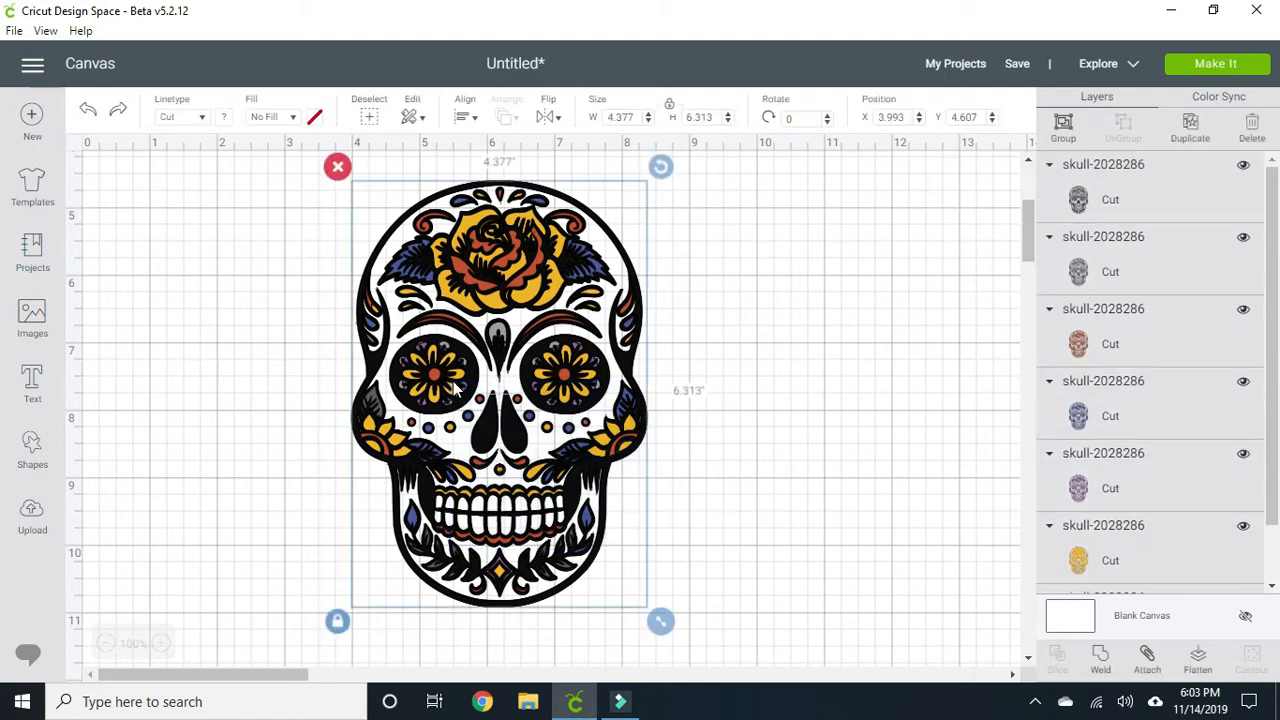
pyautogui.click(1062, 125)
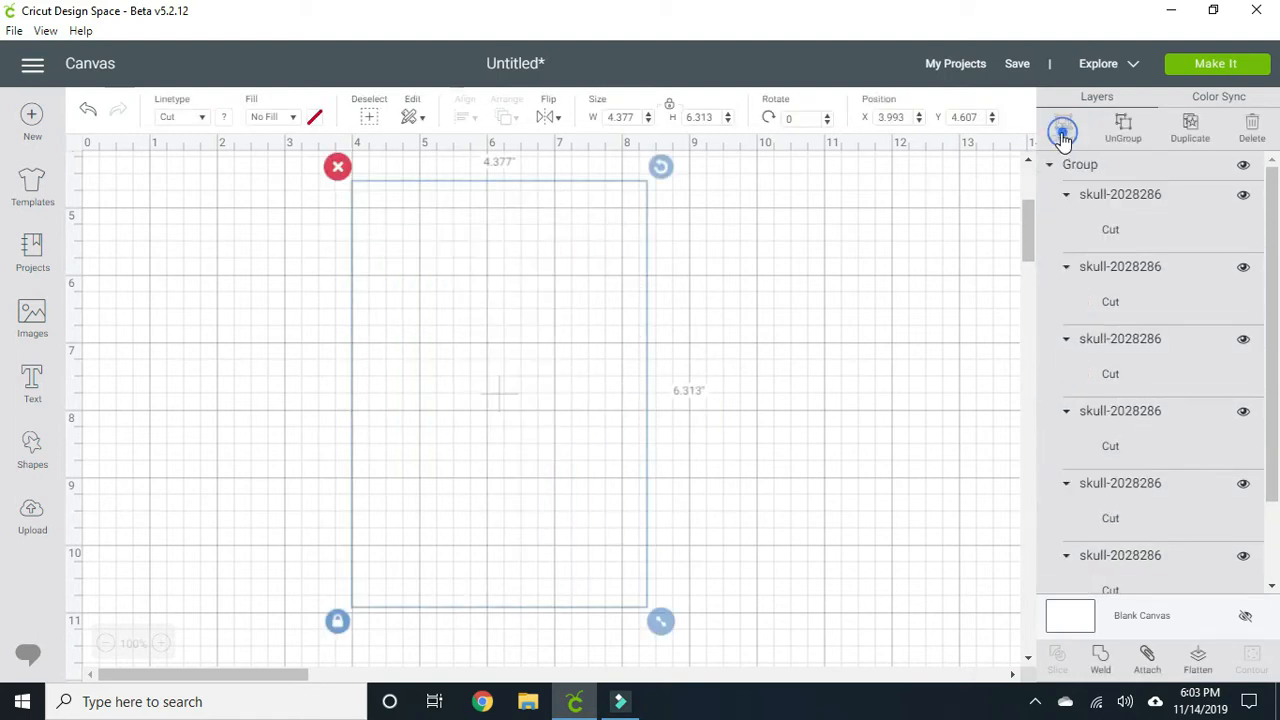
pyautogui.moveTo(493, 372); pyautogui.dragTo(885, 357)
# Duplicate the skull group and space the two skulls apart at about X 3.13, Y 4.52 and X 10.55, Y 4.71.
pyautogui.rightClick(890, 355)
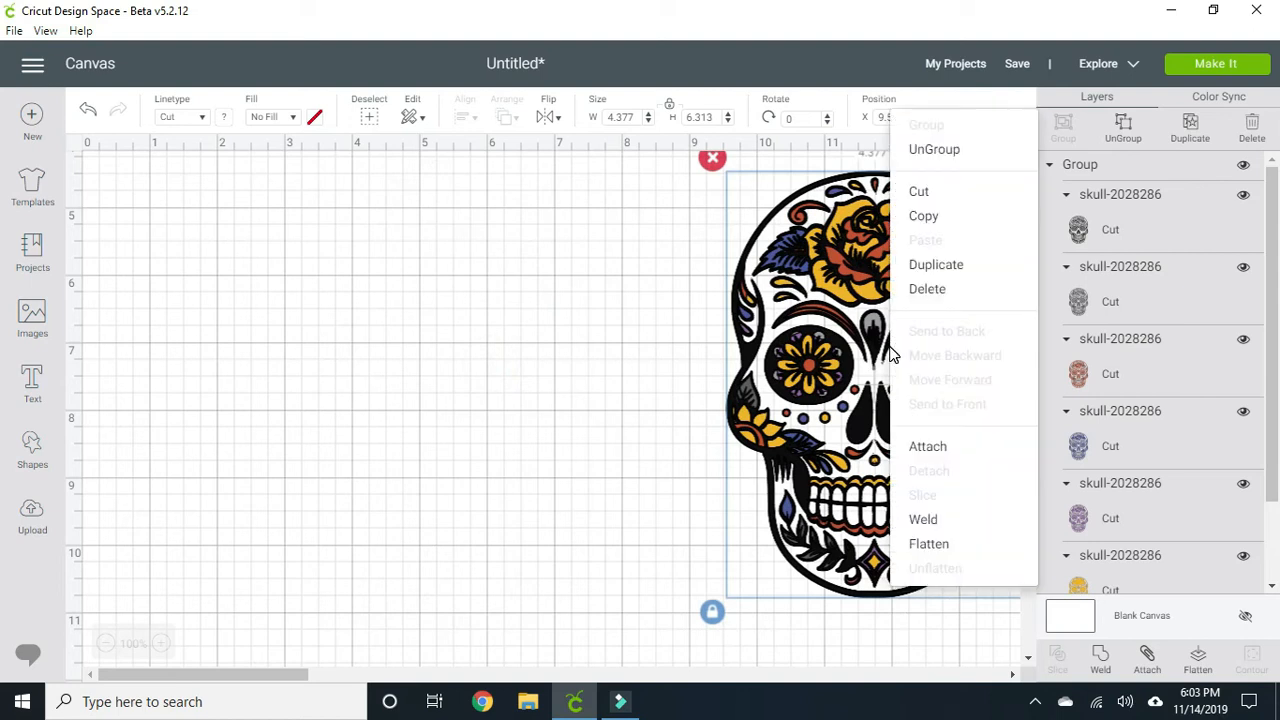
pyautogui.click(920, 264)
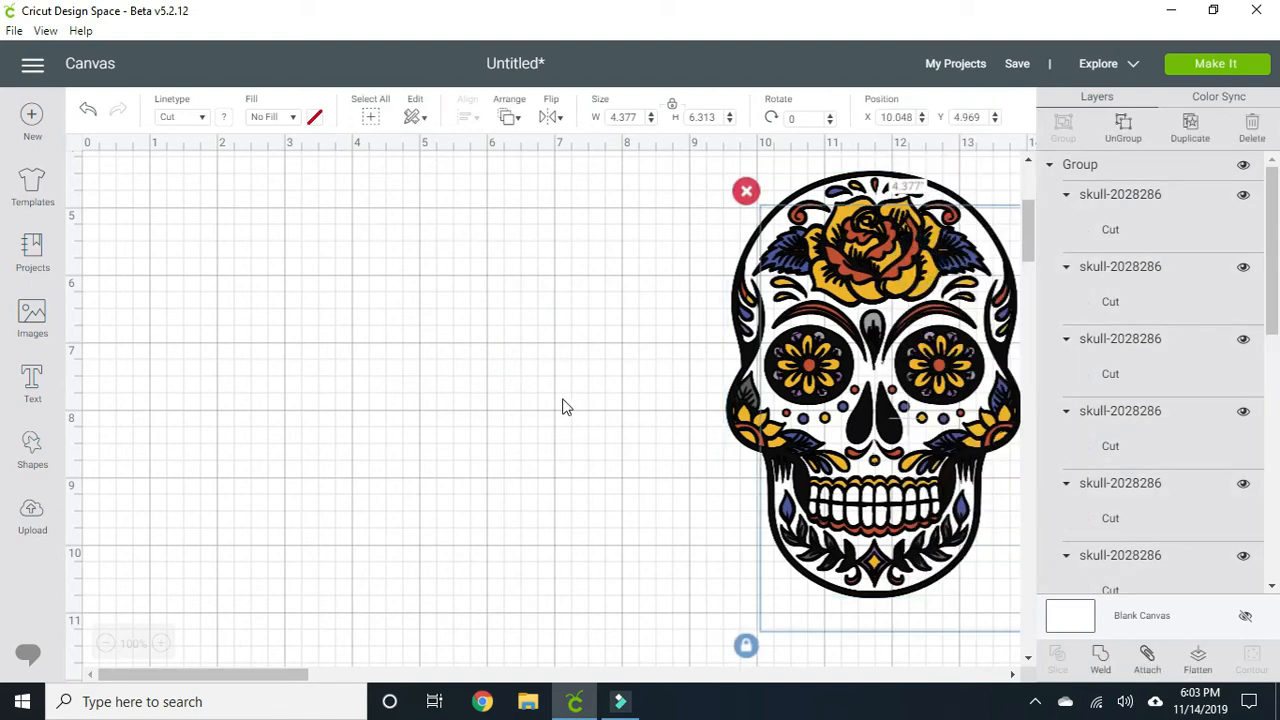
pyautogui.moveTo(905, 365); pyautogui.dragTo(442, 335)
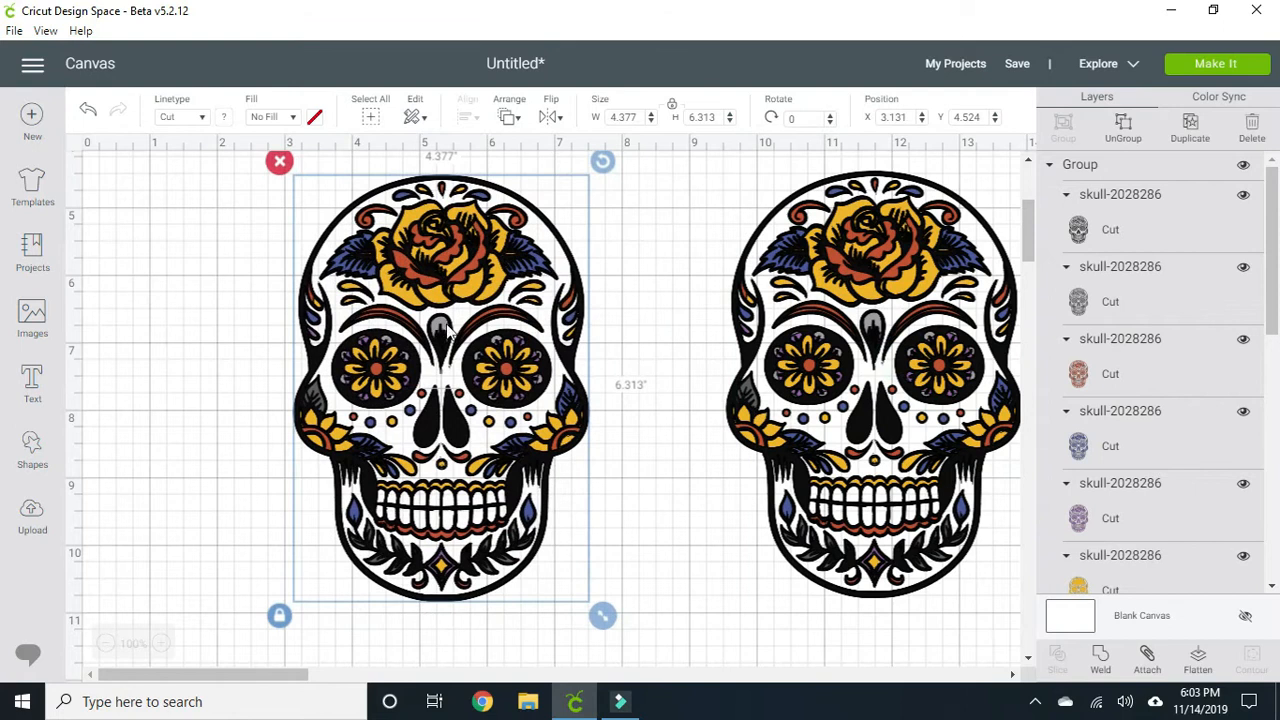
pyautogui.moveTo(828, 327); pyautogui.dragTo(883, 327)
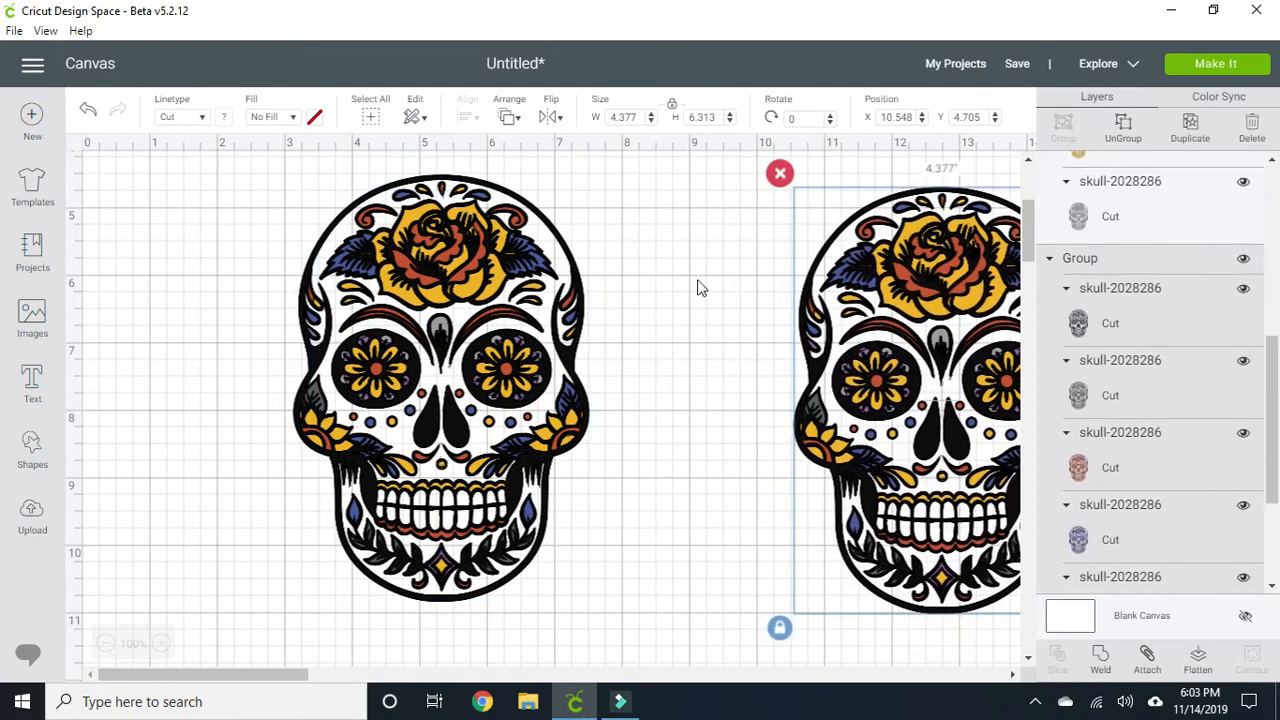
pyautogui.click(680, 266)
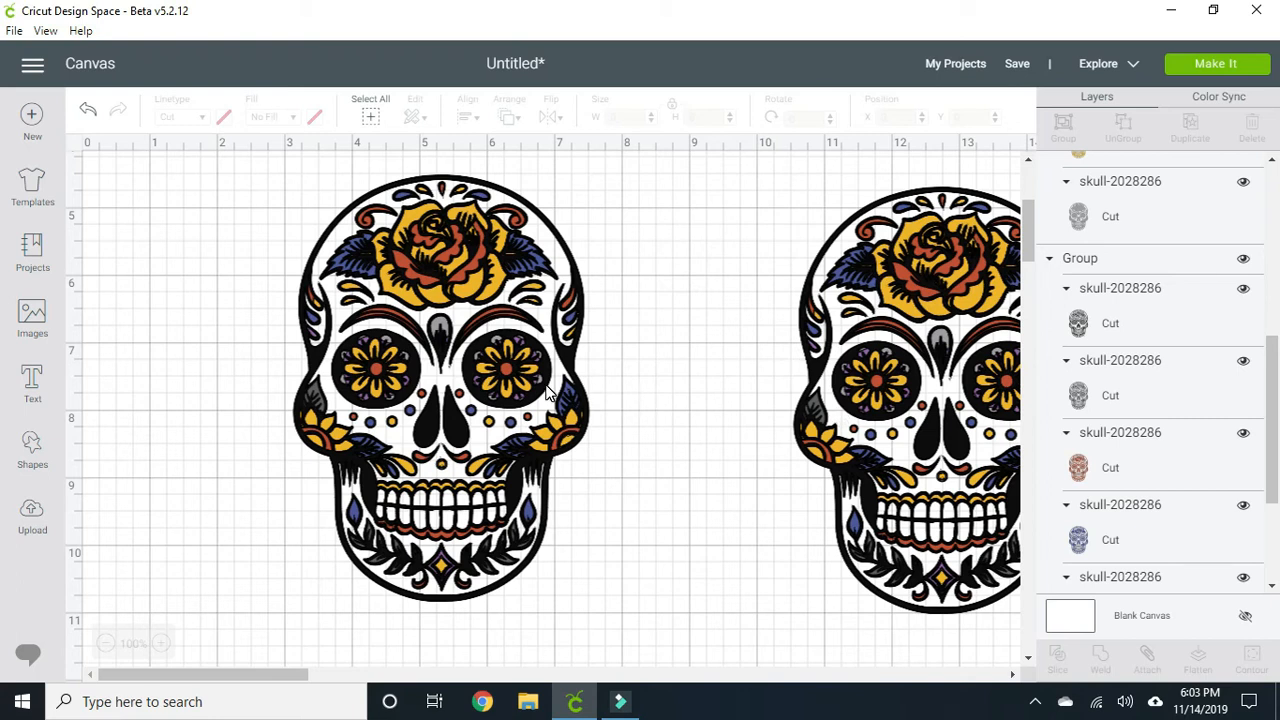
# Move the duplicate skull to about X 3.99, Y 4.62 and set its fill to Print.
pyautogui.moveTo(478, 372); pyautogui.dragTo(538, 377)
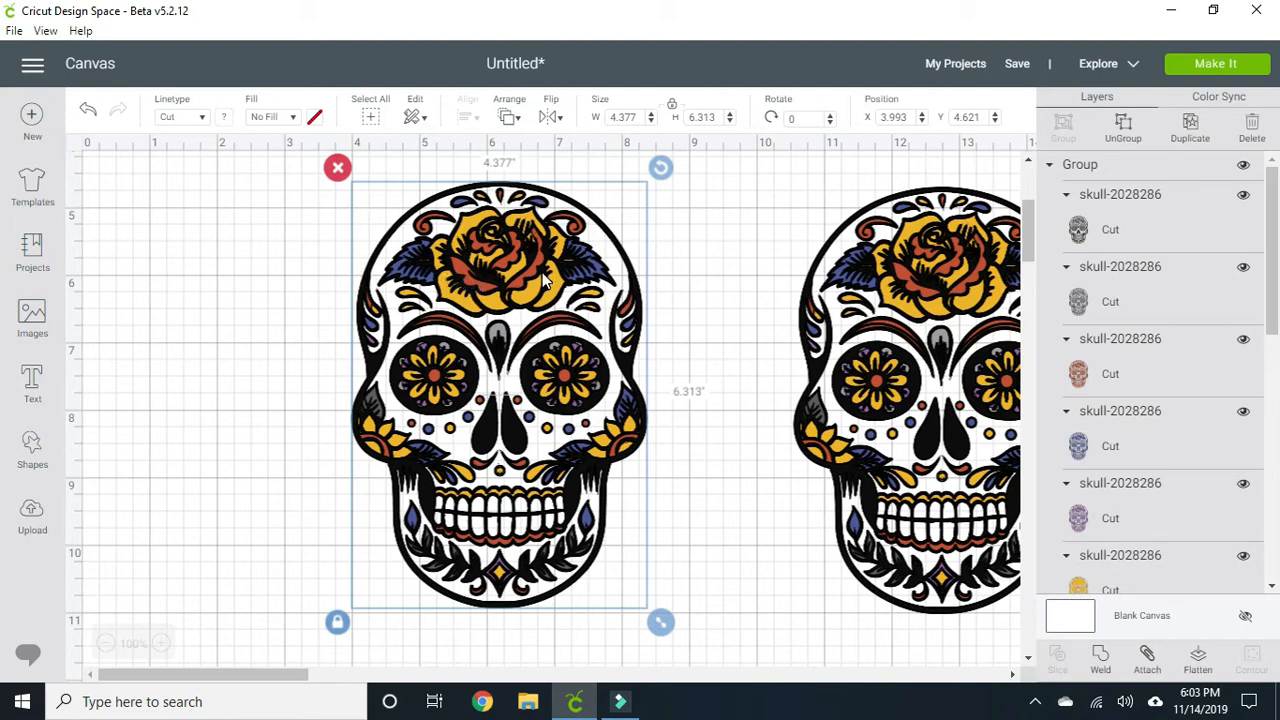
pyautogui.click(293, 119)
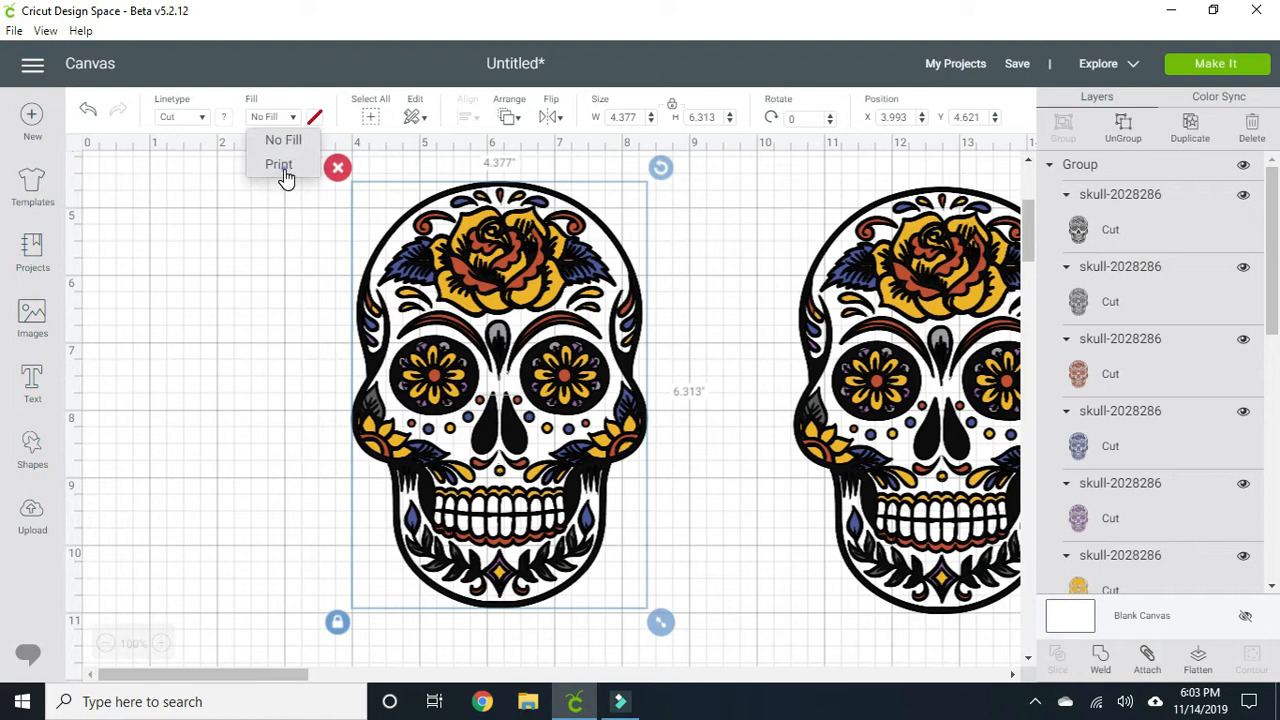
pyautogui.click(280, 165)
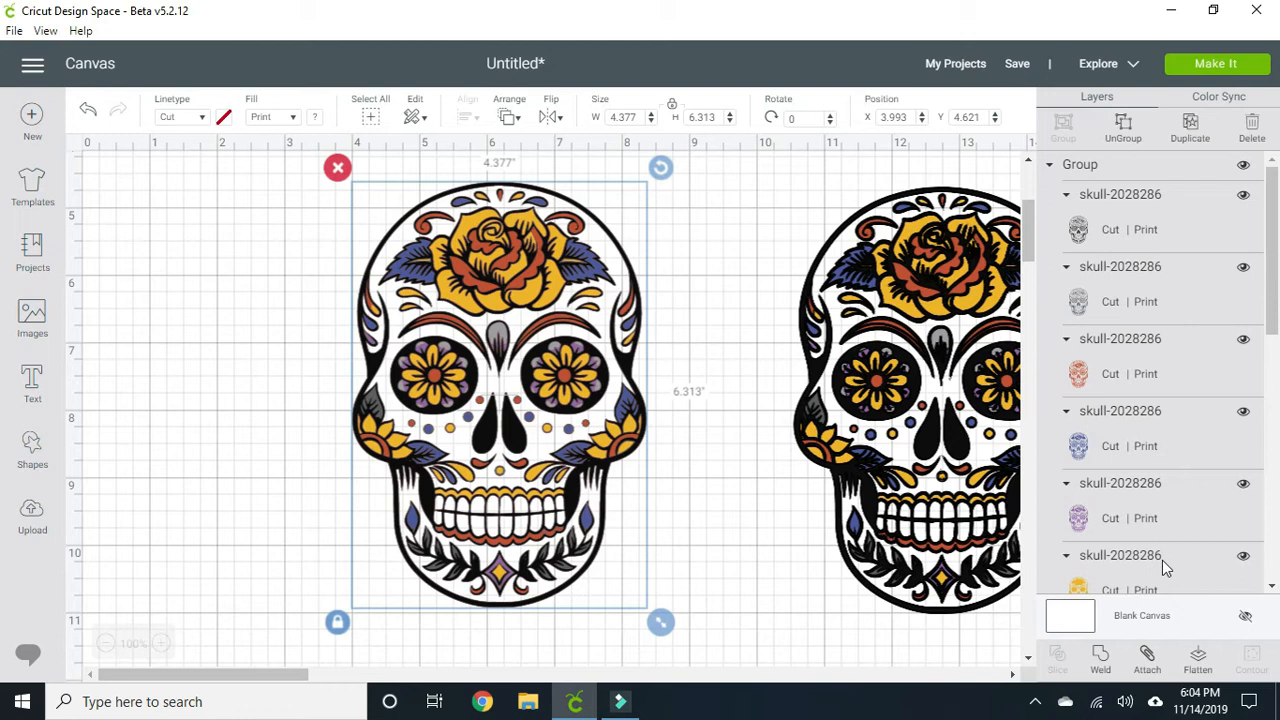
# Change the canvas color to green and shift the Print-filled skull to about X 3.87, Y 4.76.
pyautogui.click(1072, 617)
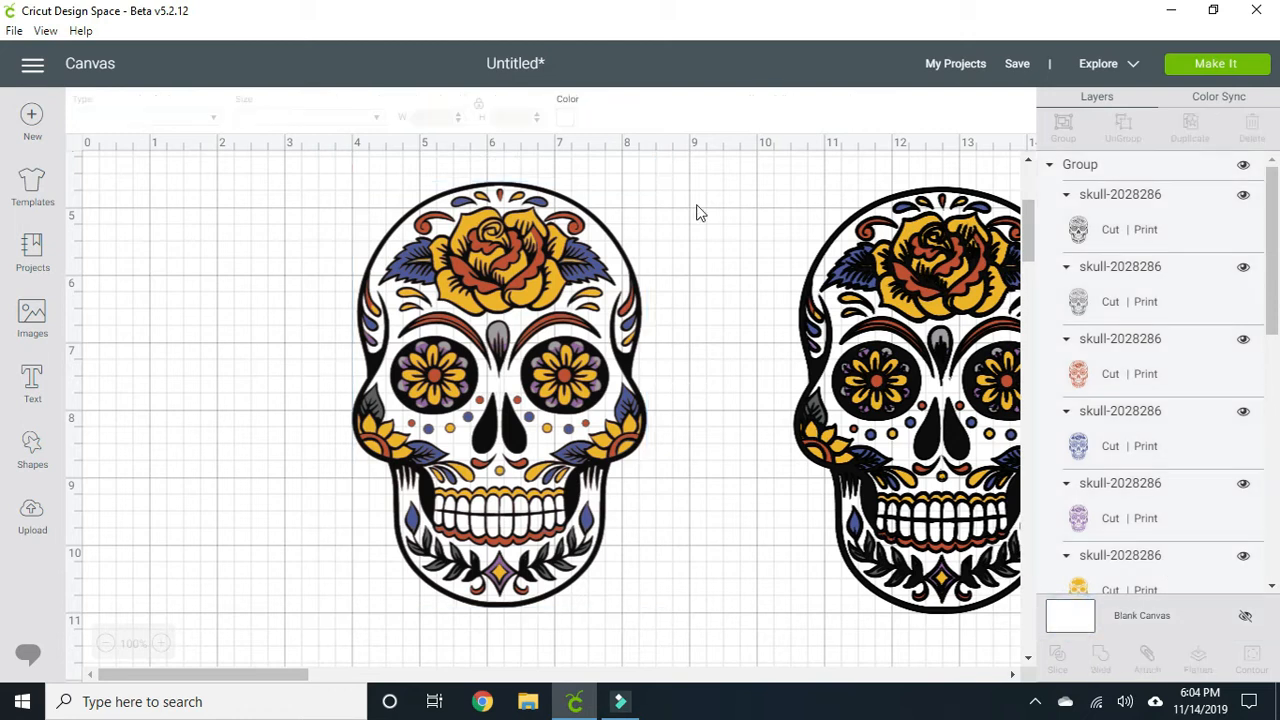
pyautogui.click(566, 117)
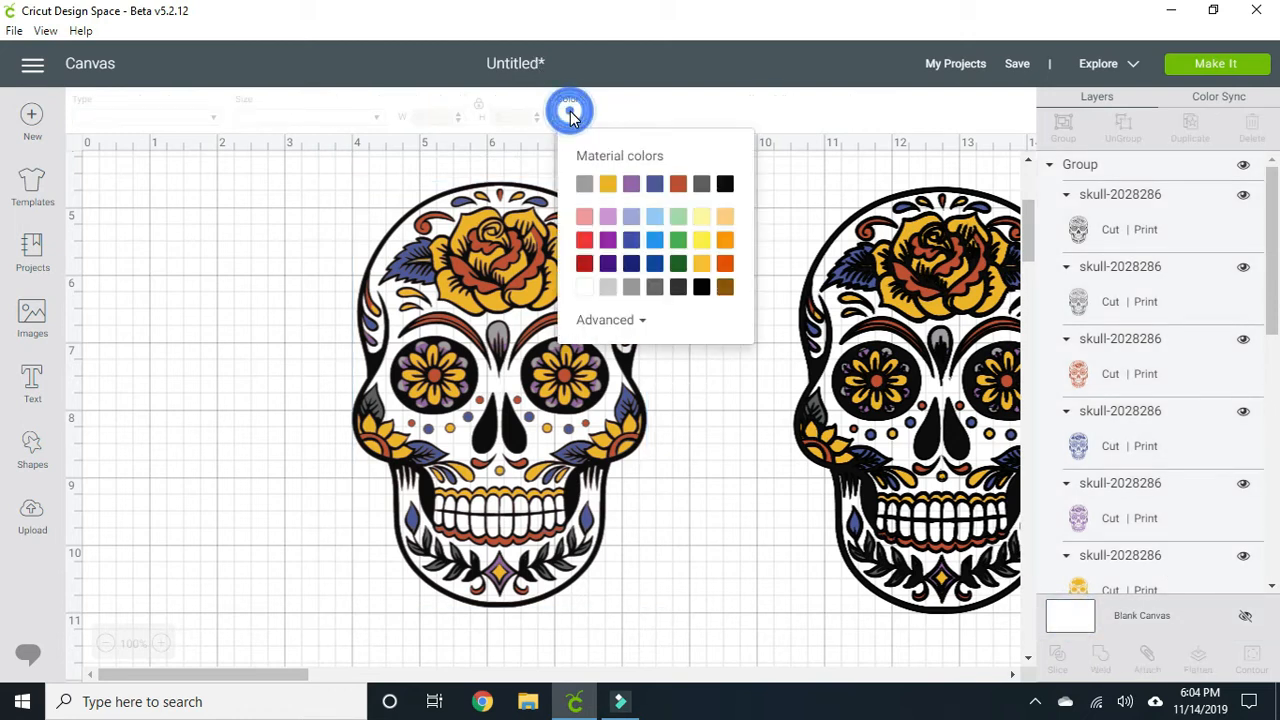
pyautogui.click(678, 242)
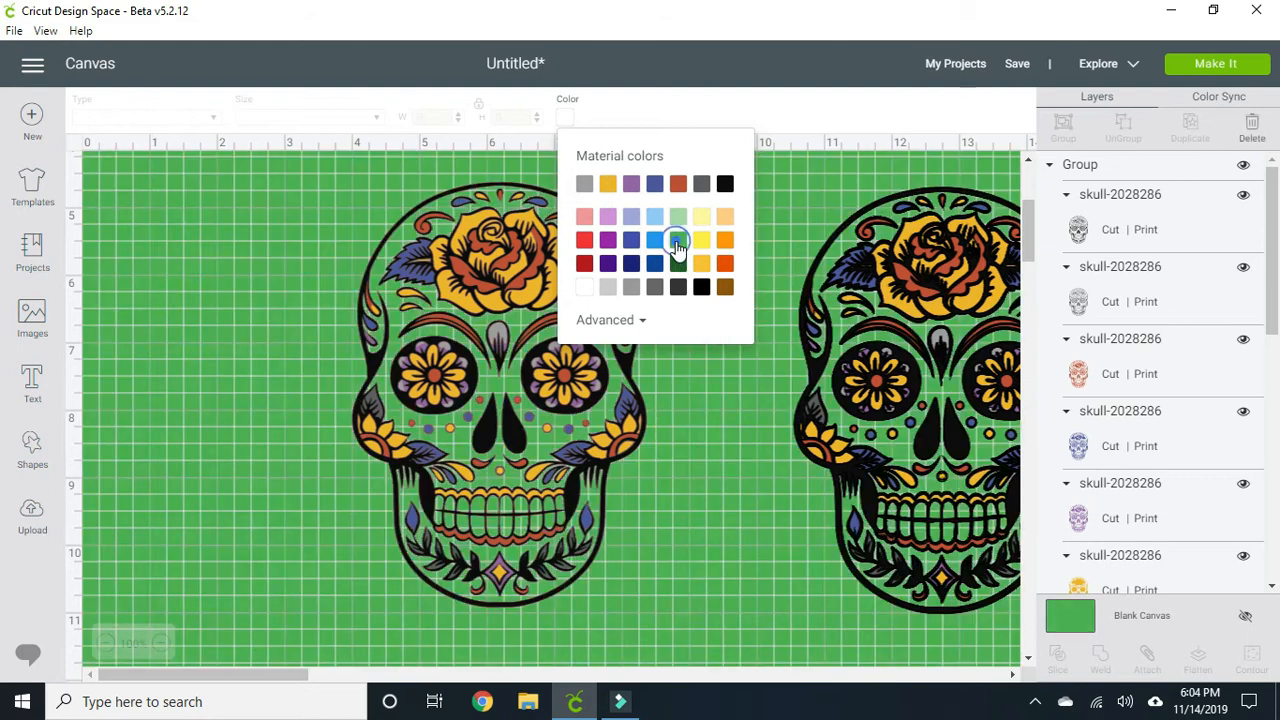
pyautogui.click(286, 364)
pyautogui.moveTo(462, 366)
pyautogui.mouseDown()
pyautogui.moveTo(372, 366)
pyautogui.moveTo(455, 374)
pyautogui.mouseUp()
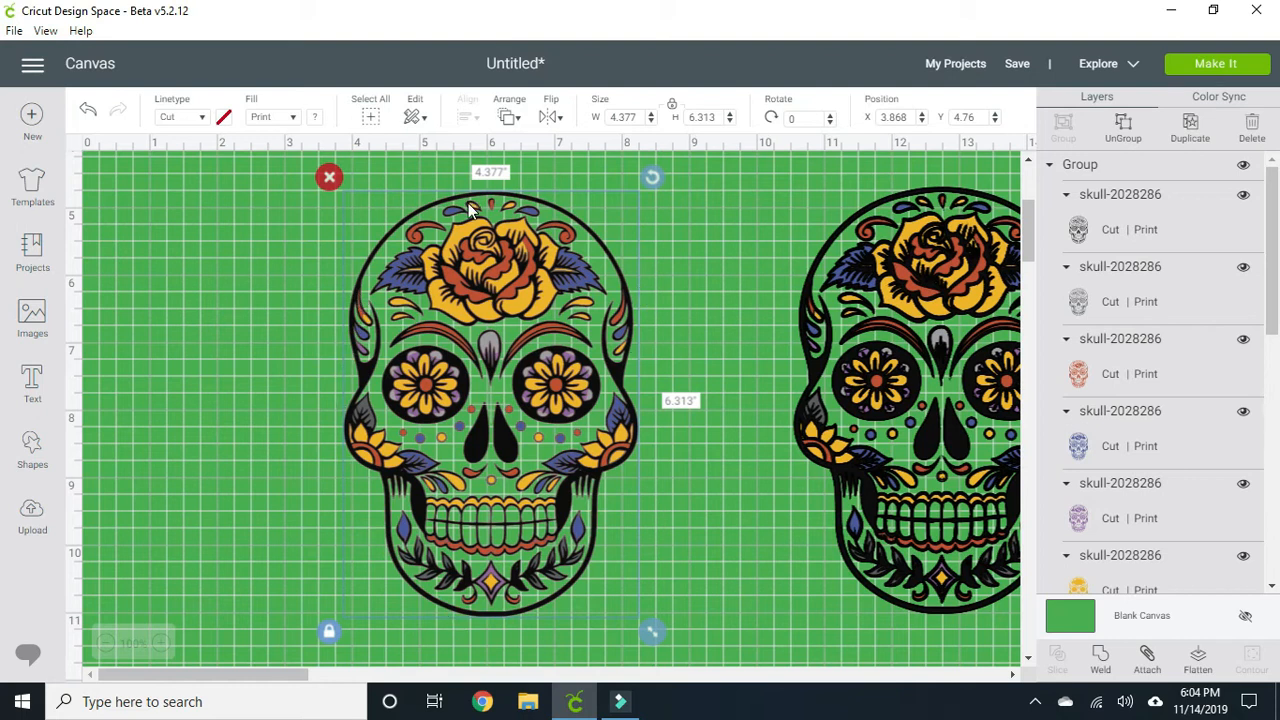
# Set the canvas color back to white and shift the Print-filled skull to about X 3.81, Y 4.57.
pyautogui.click(1065, 614)
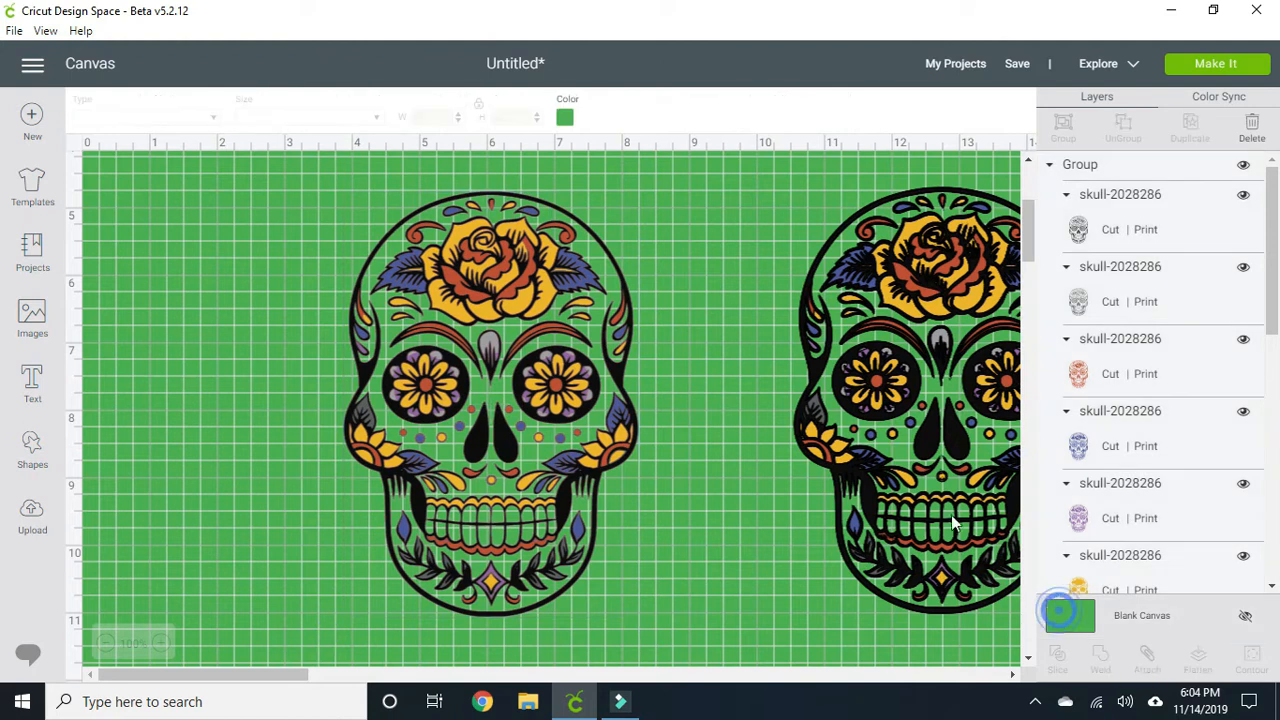
pyautogui.click(565, 117)
pyautogui.click(585, 289)
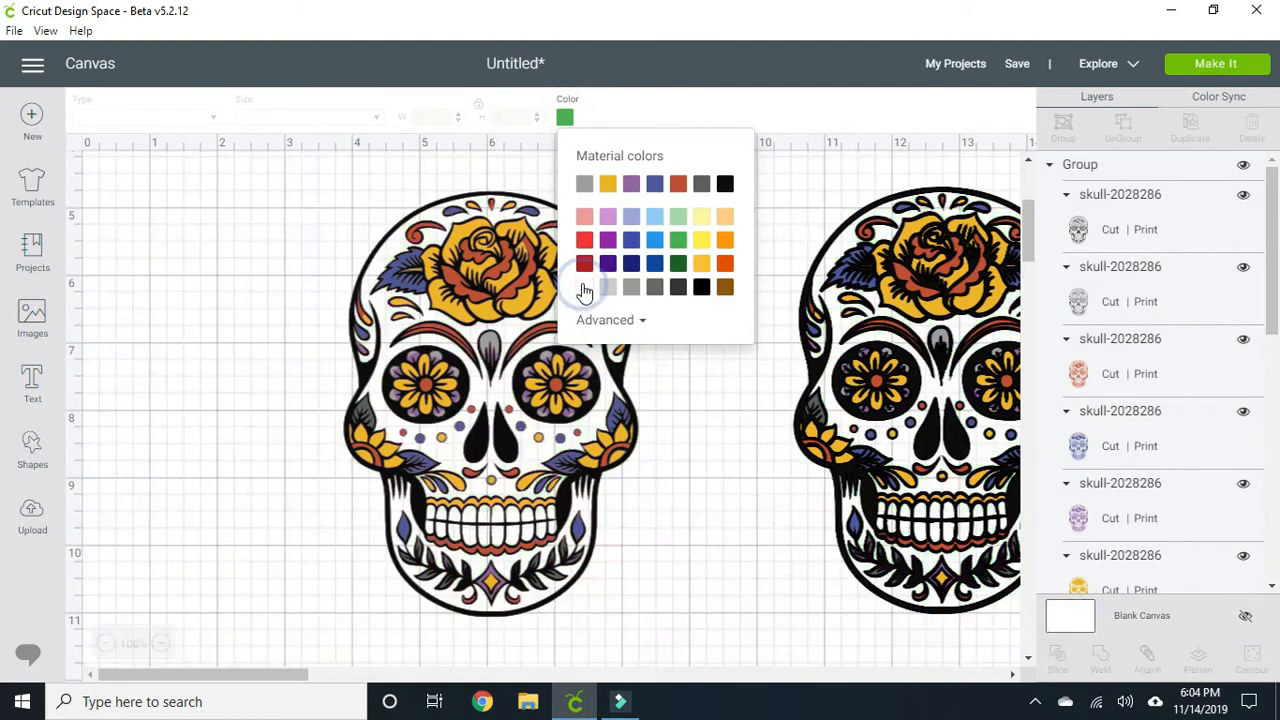
pyautogui.click(765, 206)
pyautogui.moveTo(511, 254); pyautogui.dragTo(506, 244)
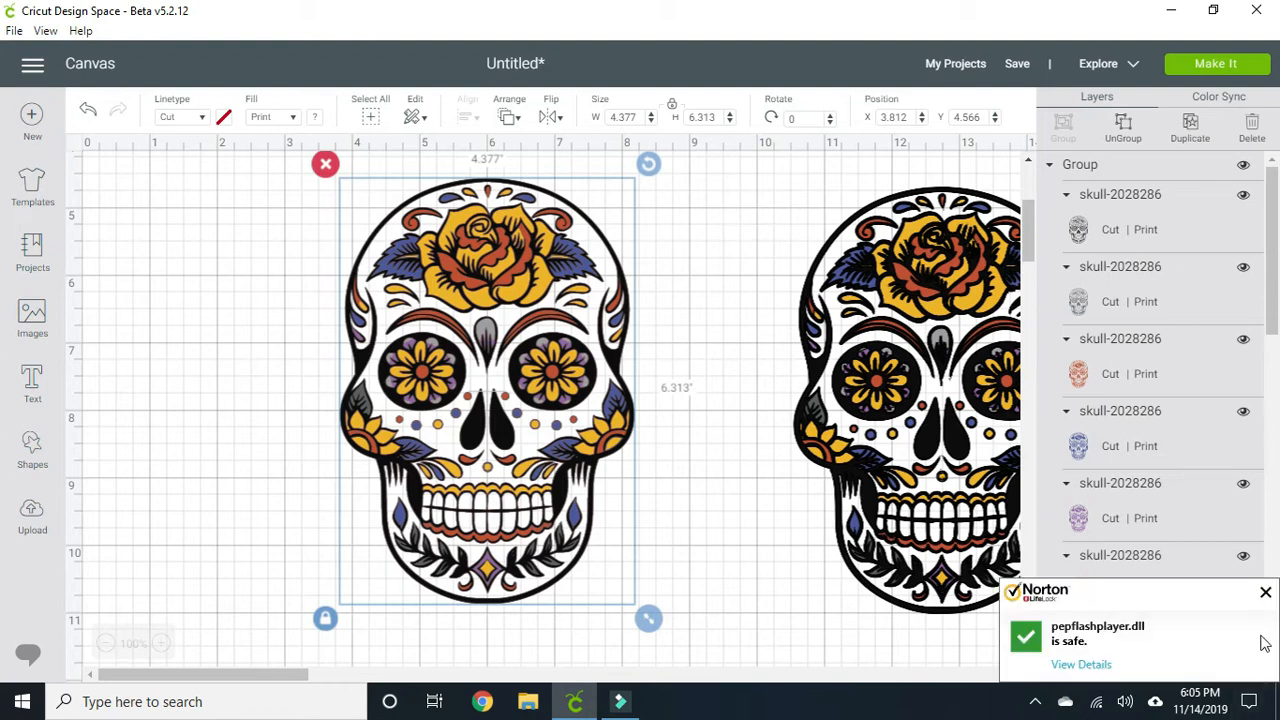
pyautogui.click(1265, 594)
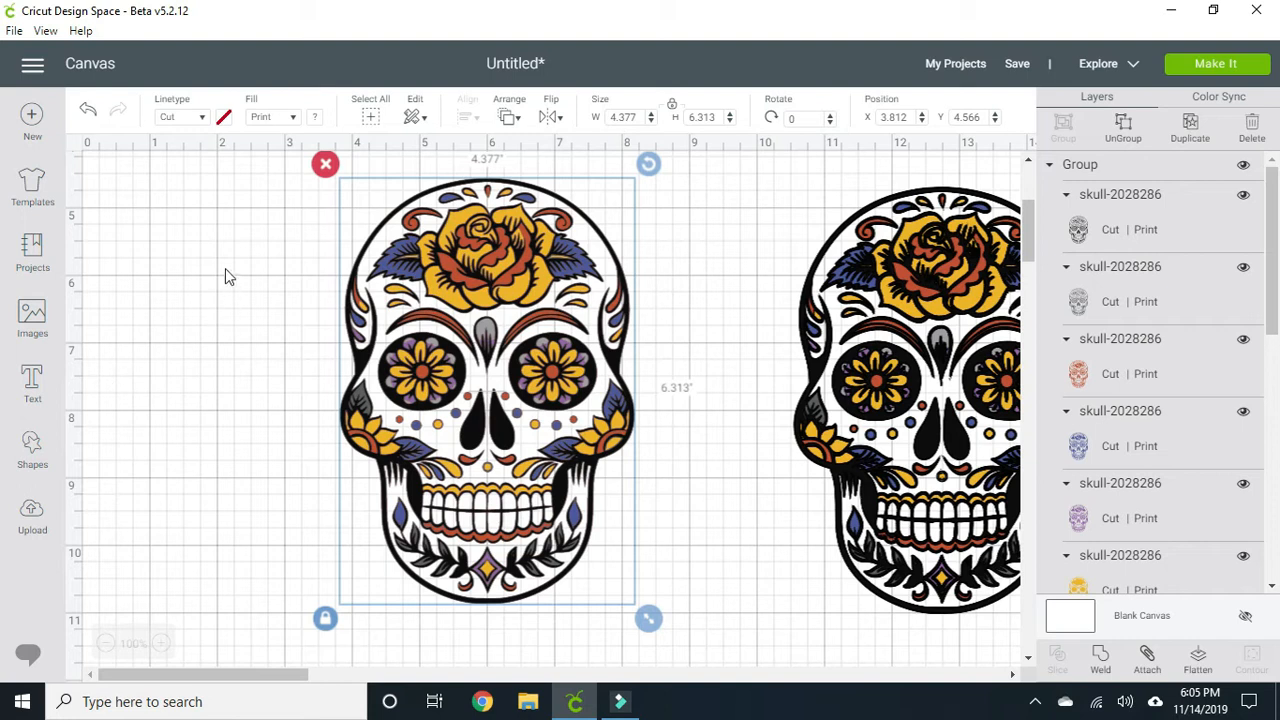
# Add a circle at about X 0.72, Y 4.53 and reposition the Print-filled skull beside it at about X 4.08, Y 4.62.
pyautogui.click(32, 450)
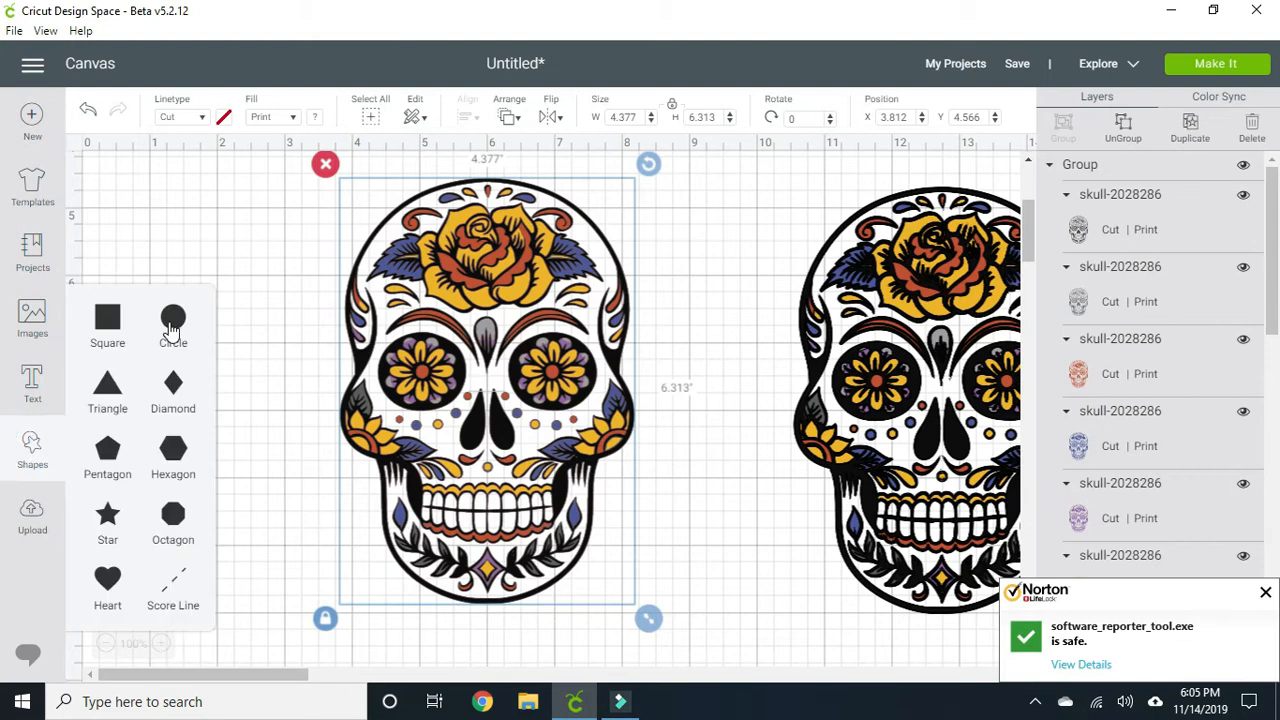
pyautogui.click(173, 322)
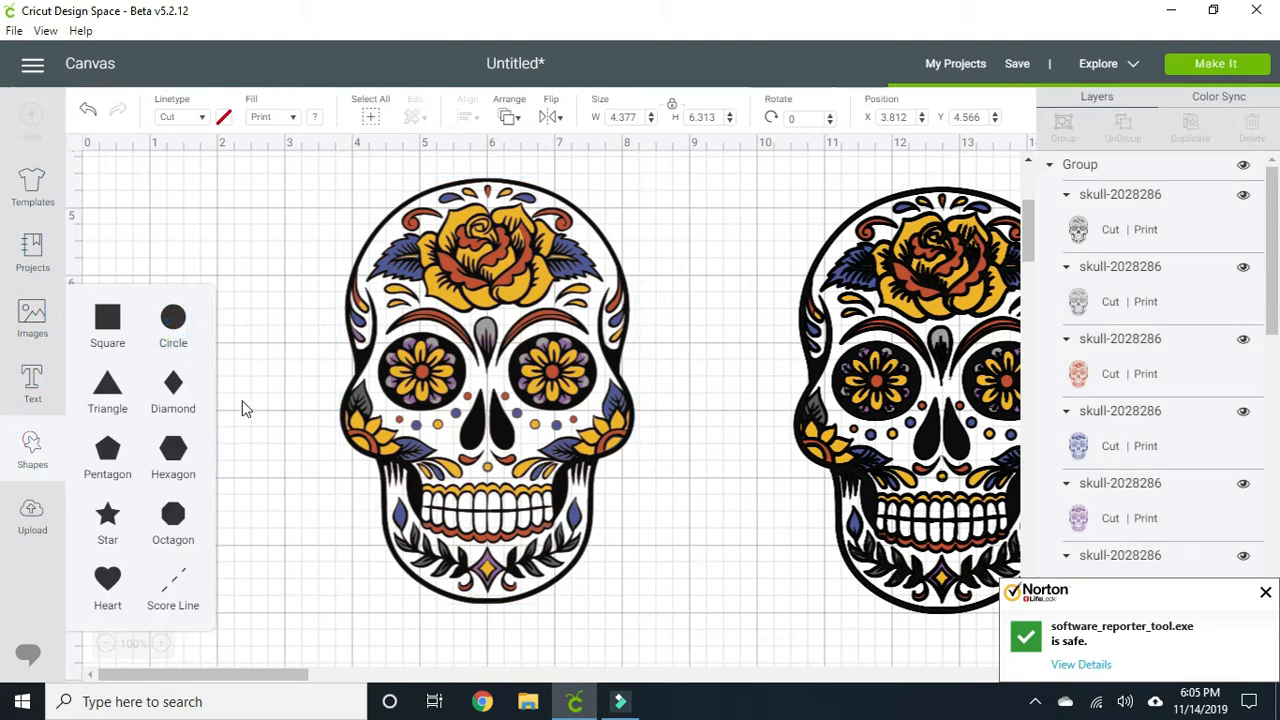
pyautogui.moveTo(309, 190); pyautogui.dragTo(217, 357)
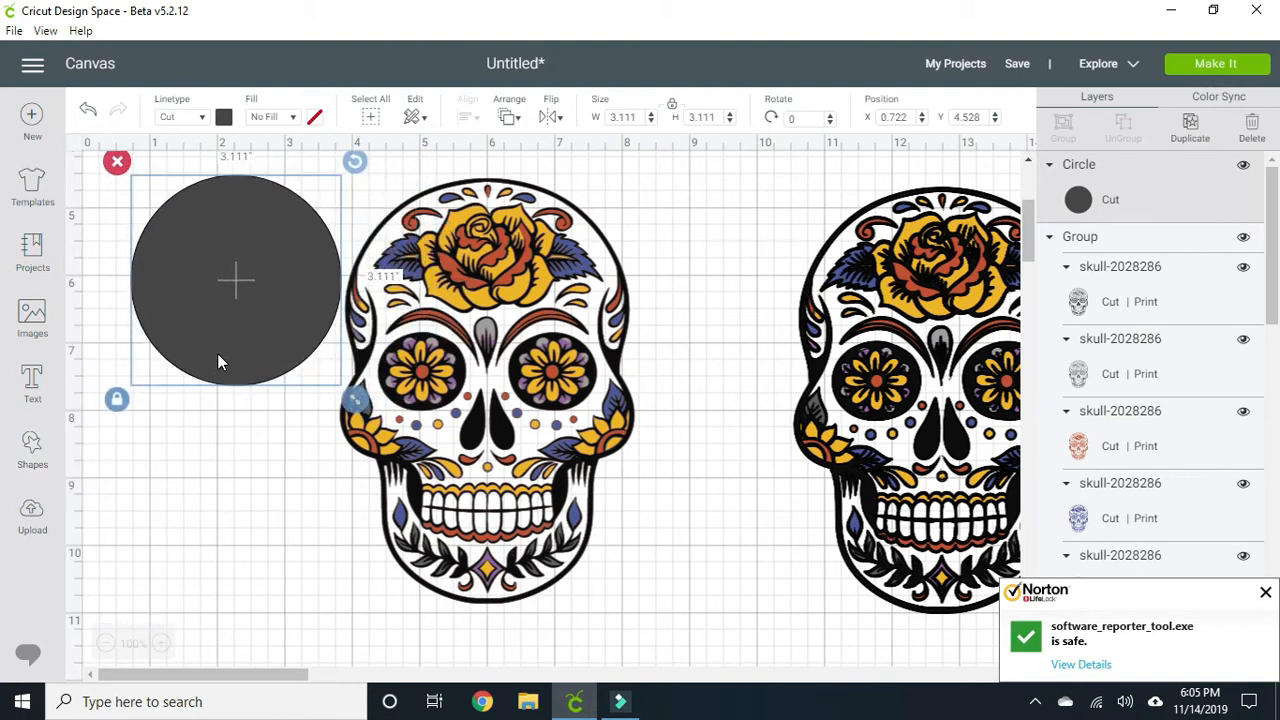
pyautogui.moveTo(400, 420); pyautogui.dragTo(458, 580)
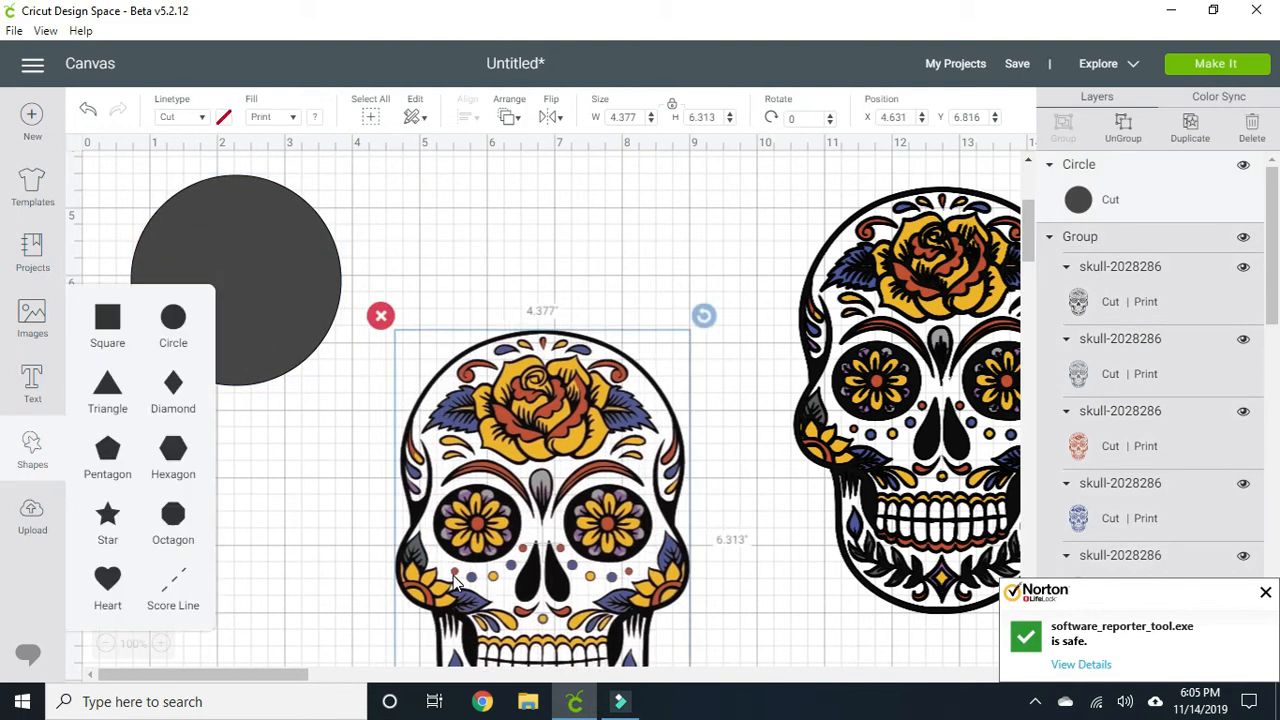
pyautogui.moveTo(531, 507); pyautogui.dragTo(505, 375)
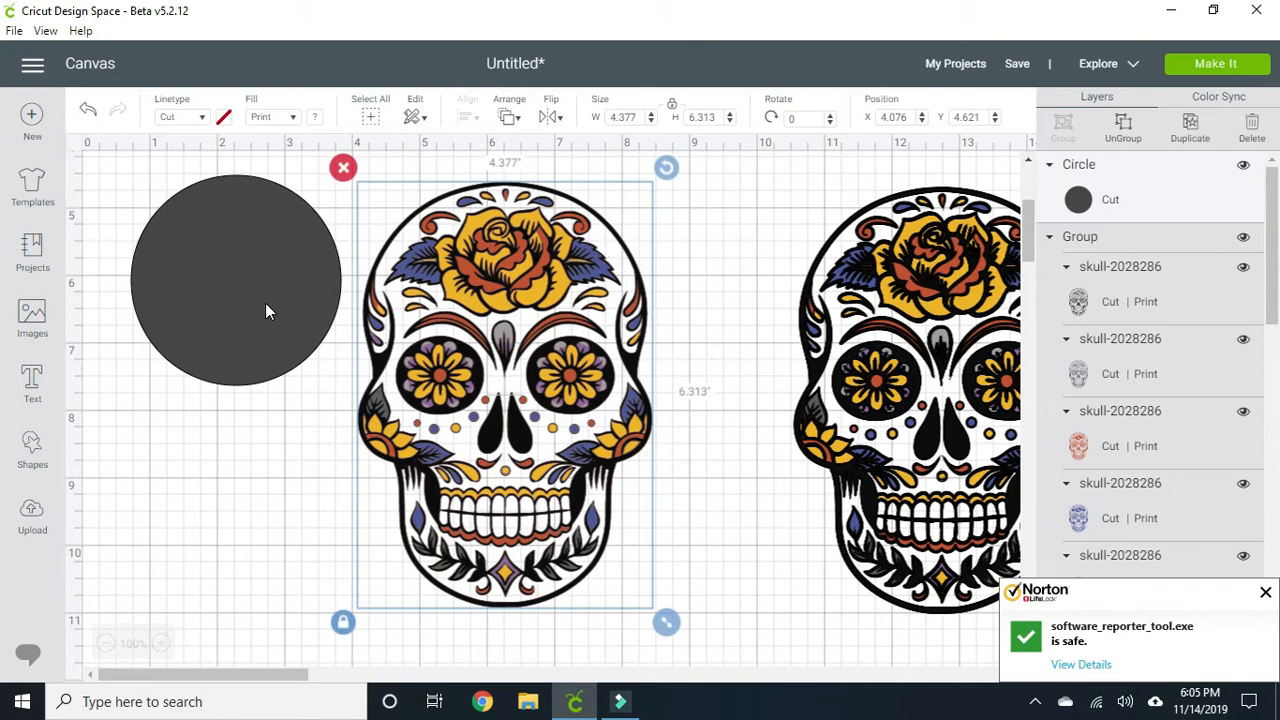
# Fit the circle over the skull's cranium with unlocked proportions, about 4.14 inches wide and 3.88 high at X 4.21, Y 4.64.
pyautogui.moveTo(213, 272); pyautogui.dragTo(480, 285)
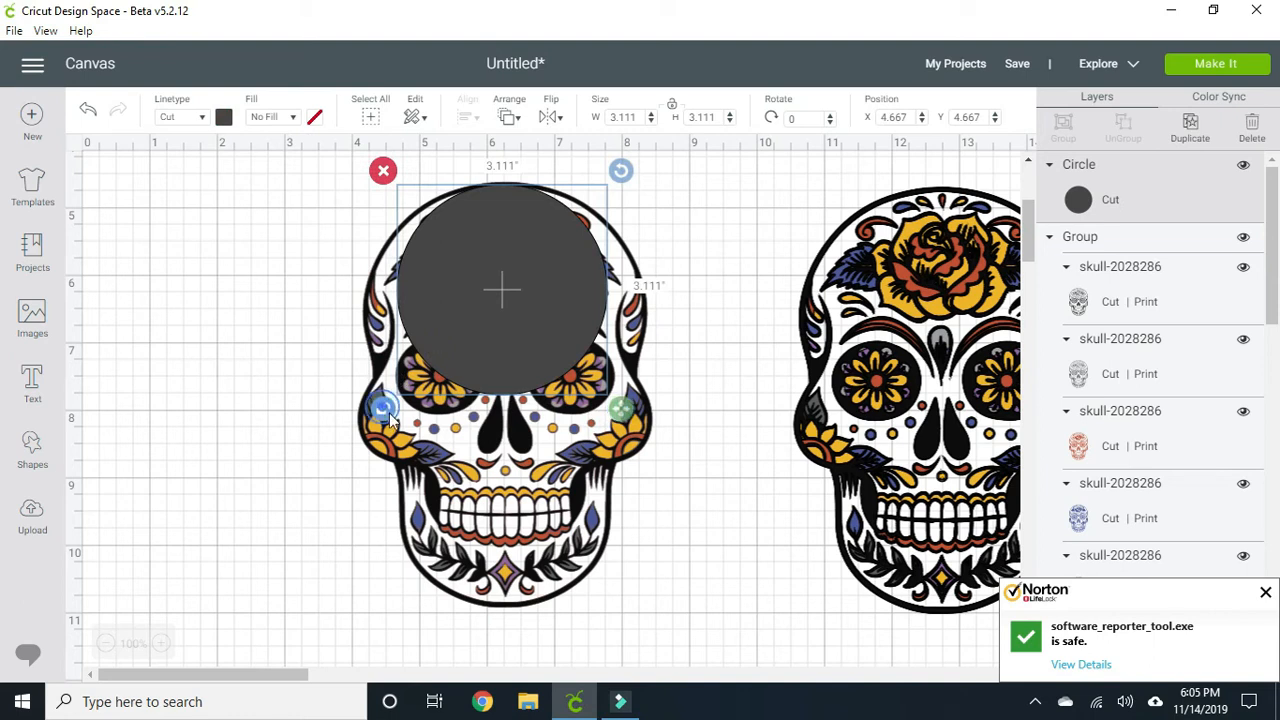
pyautogui.moveTo(622, 411); pyautogui.dragTo(670, 462)
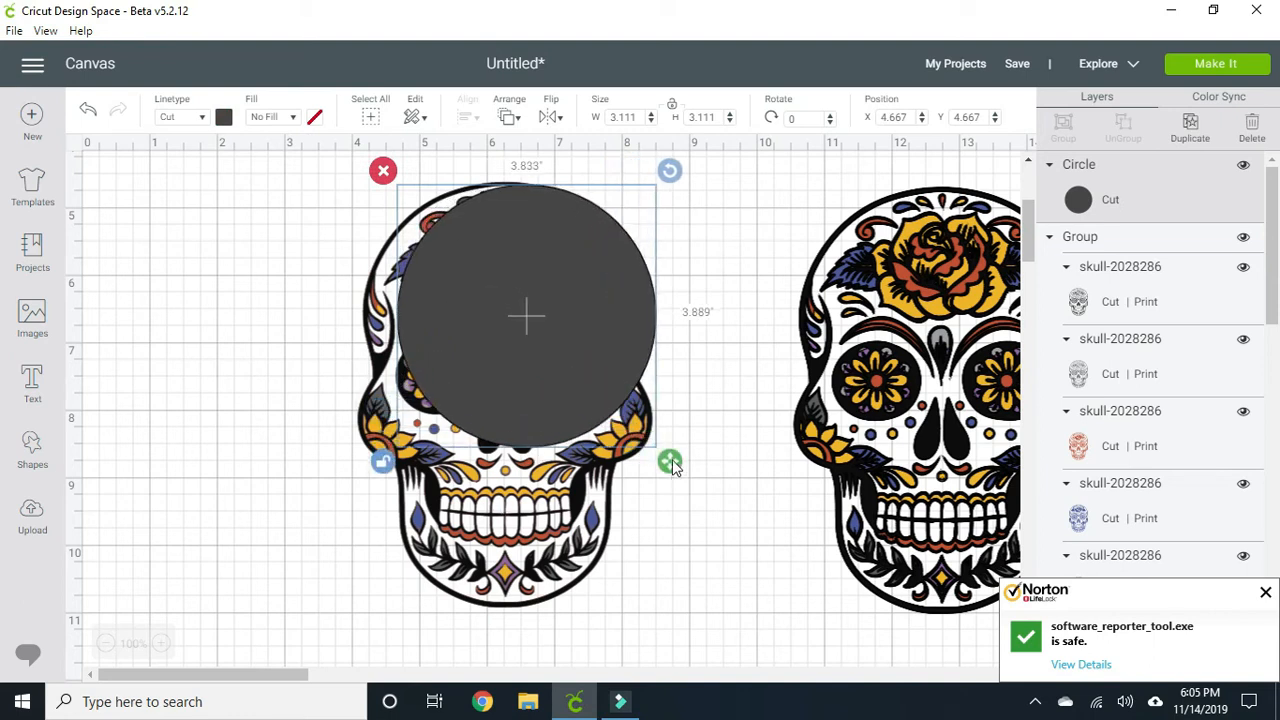
pyautogui.moveTo(553, 339); pyautogui.dragTo(522, 344)
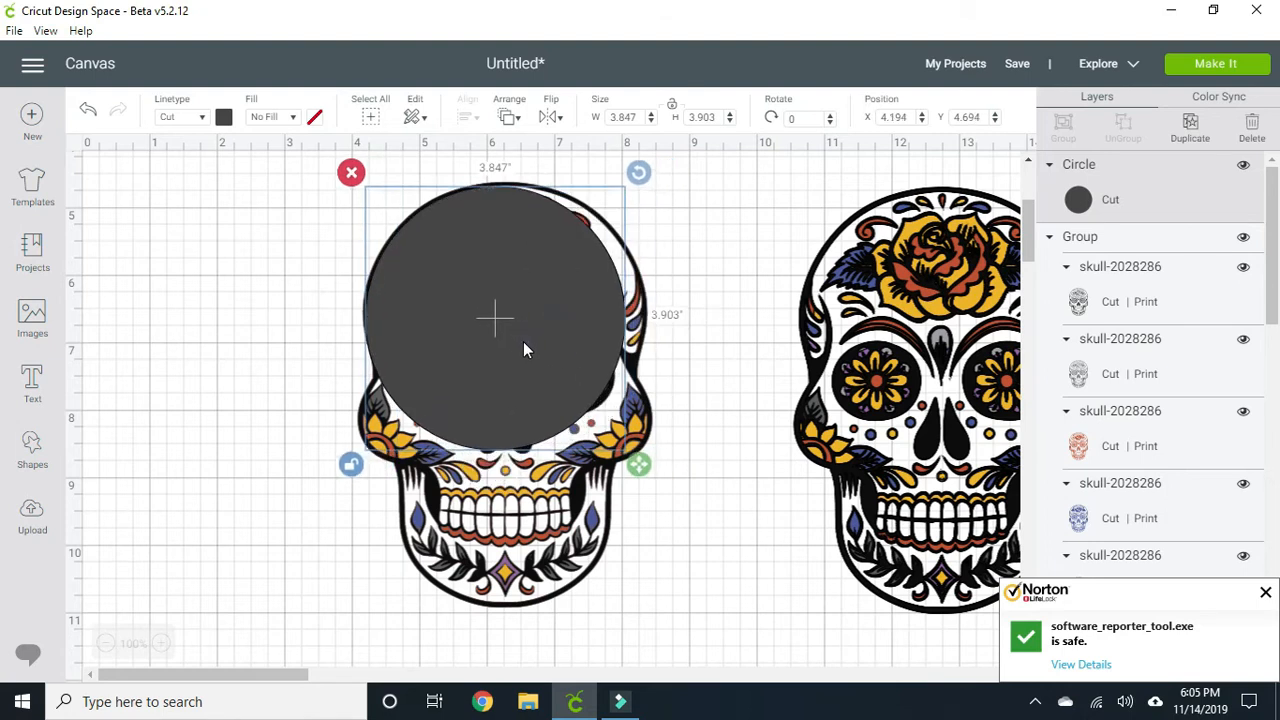
pyautogui.moveTo(639, 466); pyautogui.dragTo(655, 484)
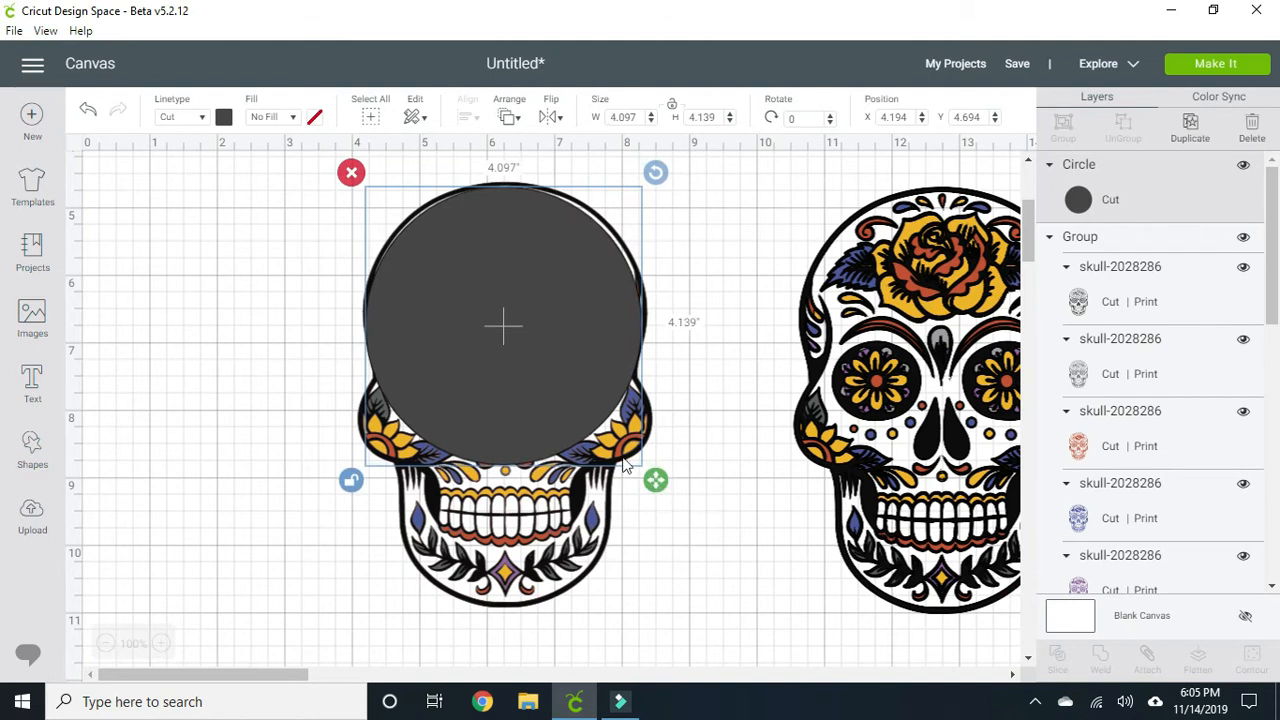
pyautogui.moveTo(506, 372); pyautogui.dragTo(507, 368)
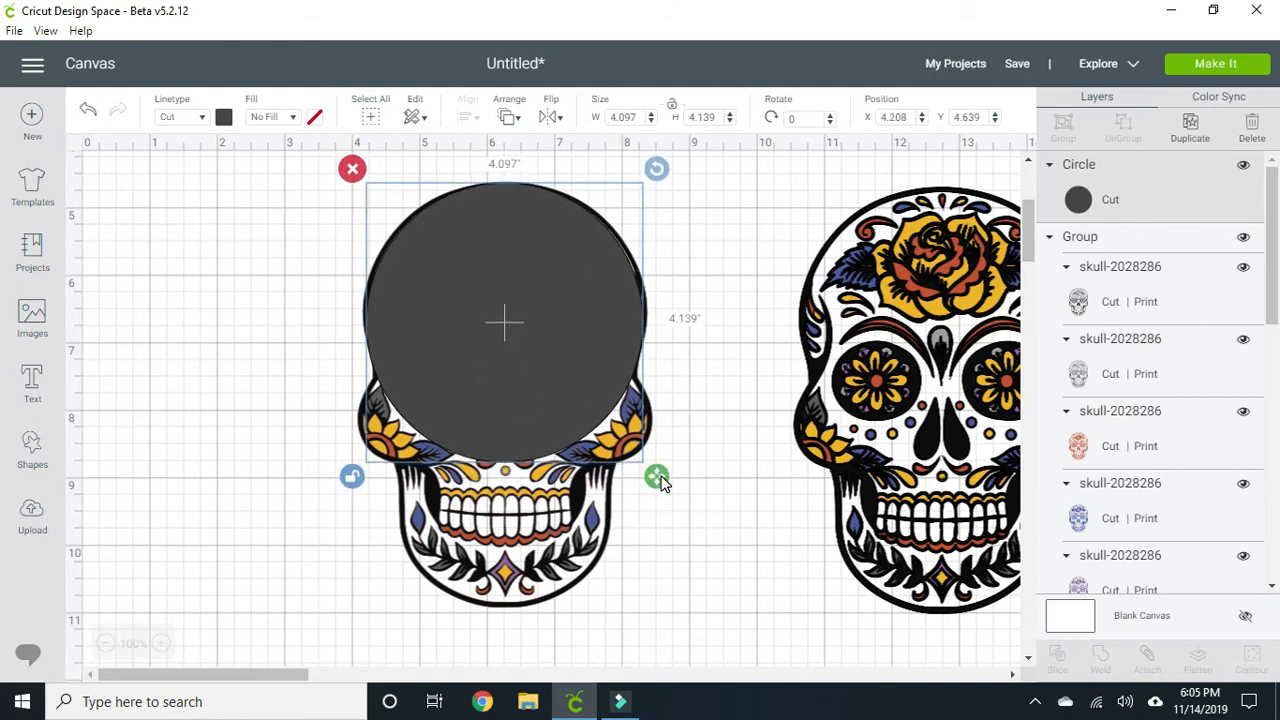
pyautogui.moveTo(656, 480); pyautogui.dragTo(661, 459)
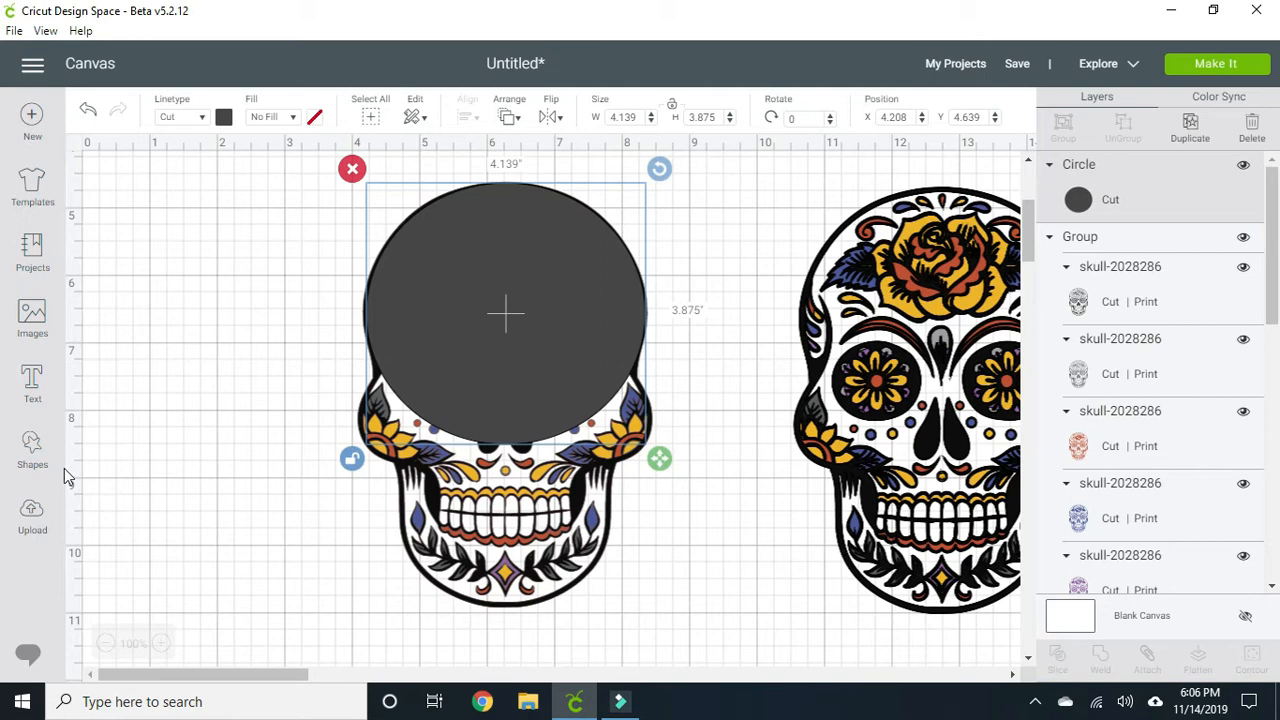
# Add a second circle and place it over the skull's jaw at about X 4.71, Y 7.75.
pyautogui.click(168, 472)
pyautogui.click(32, 450)
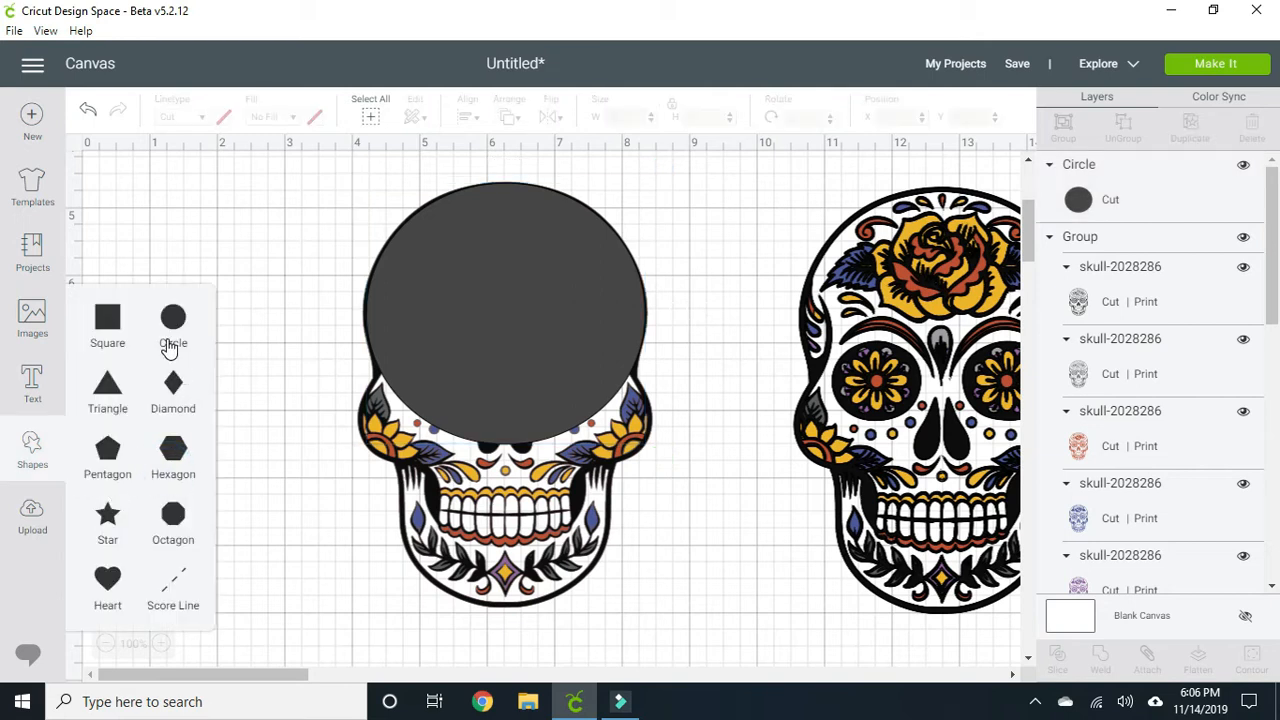
pyautogui.click(170, 330)
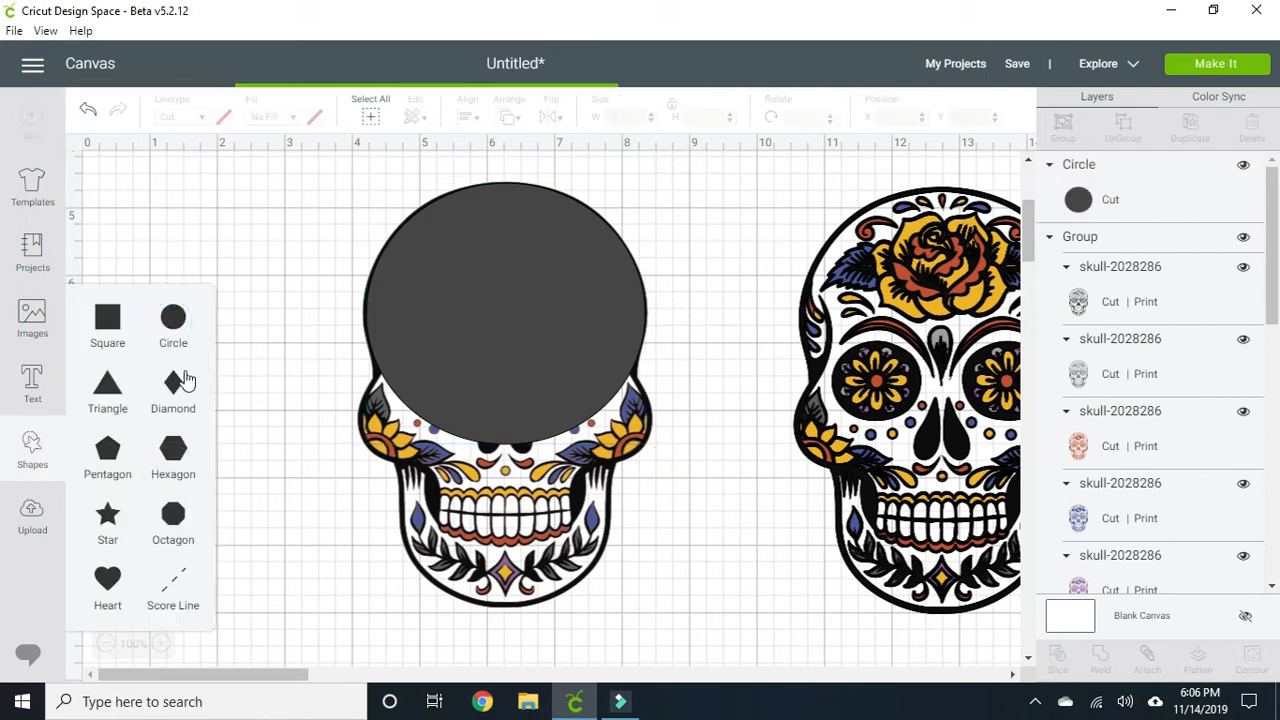
pyautogui.moveTo(313, 198); pyautogui.dragTo(463, 550)
# Unlock the jaw circle's proportions and fit it to about 3.08 inches wide and 3.18 high at X 4.72, Y 7.75.
pyautogui.click(386, 617)
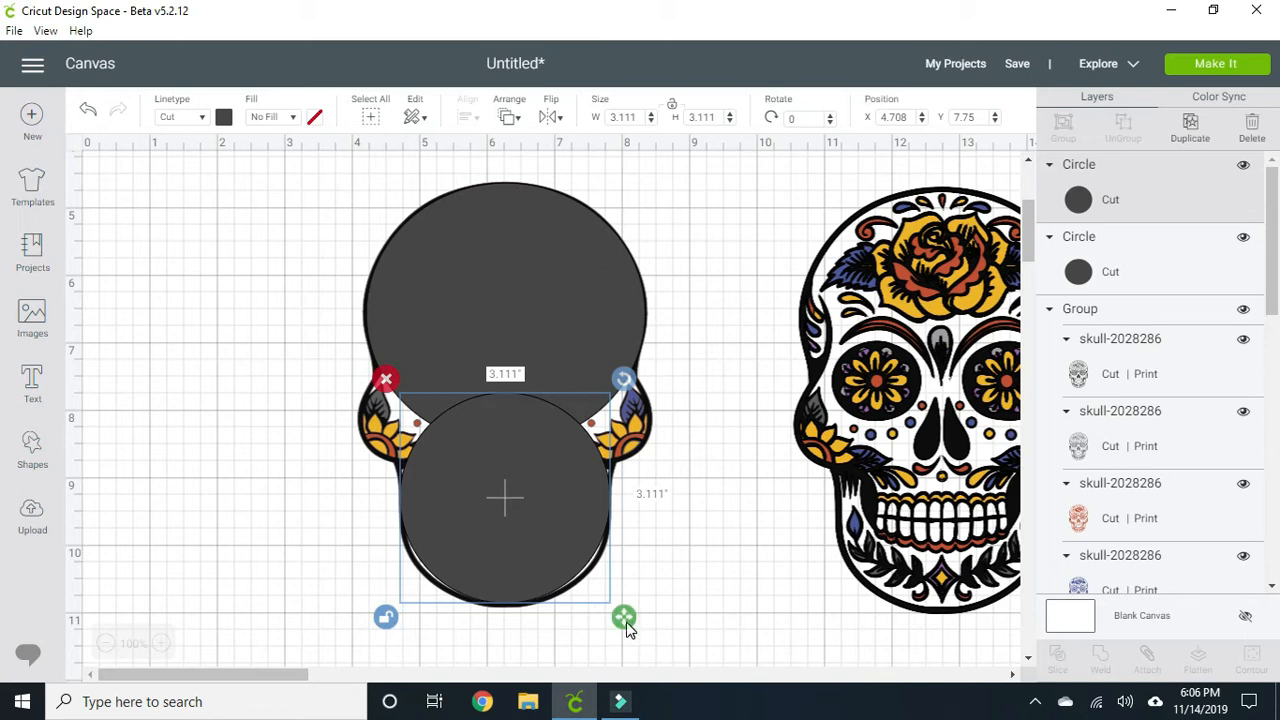
pyautogui.moveTo(626, 616); pyautogui.dragTo(631, 622)
pyautogui.moveTo(535, 543)
pyautogui.mouseDown()
pyautogui.moveTo(551, 554)
pyautogui.moveTo(530, 548)
pyautogui.moveTo(531, 531)
pyautogui.mouseUp()
pyautogui.moveTo(630, 616); pyautogui.dragTo(621, 614)
pyautogui.moveTo(481, 486); pyautogui.dragTo(485, 489)
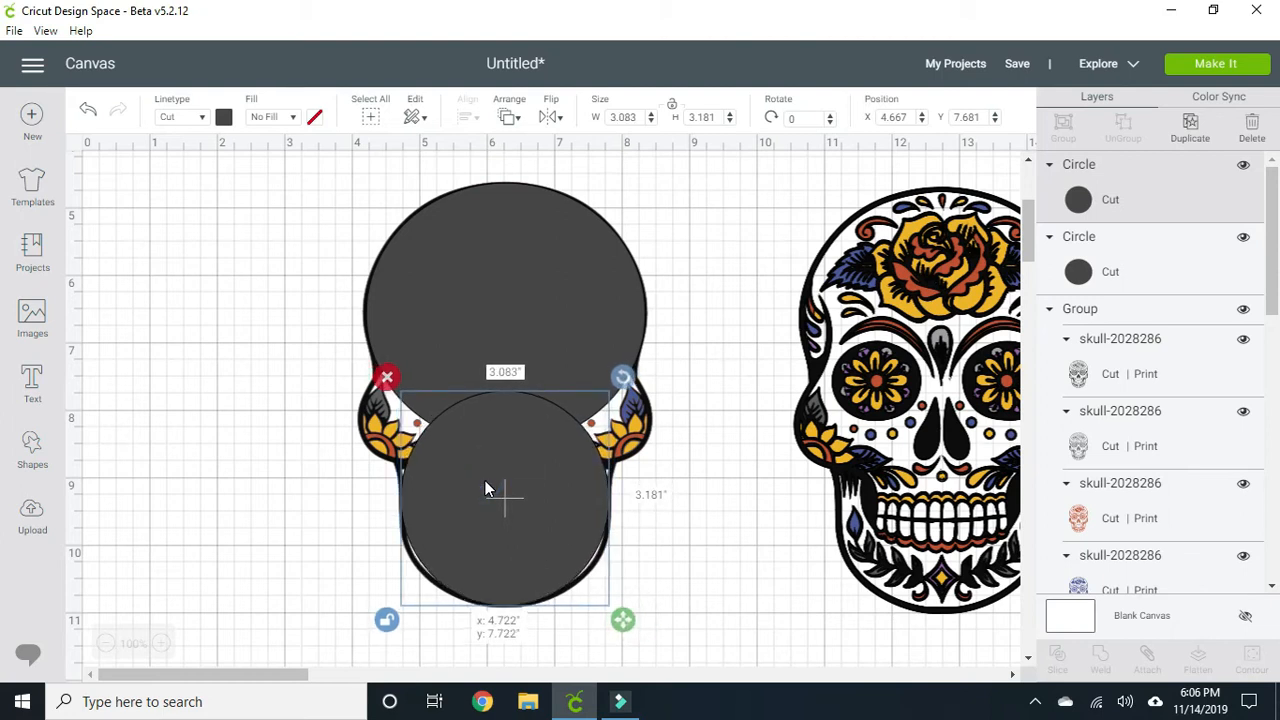
pyautogui.moveTo(485, 480); pyautogui.dragTo(485, 482)
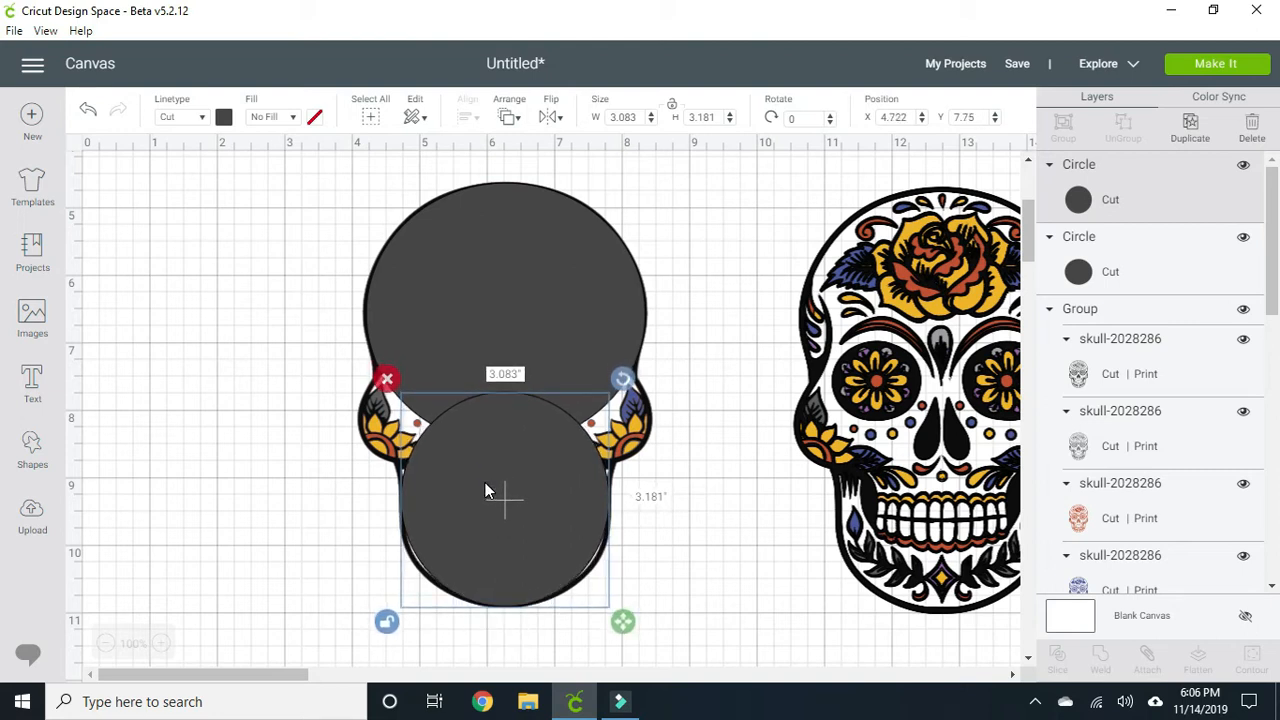
pyautogui.click(817, 482)
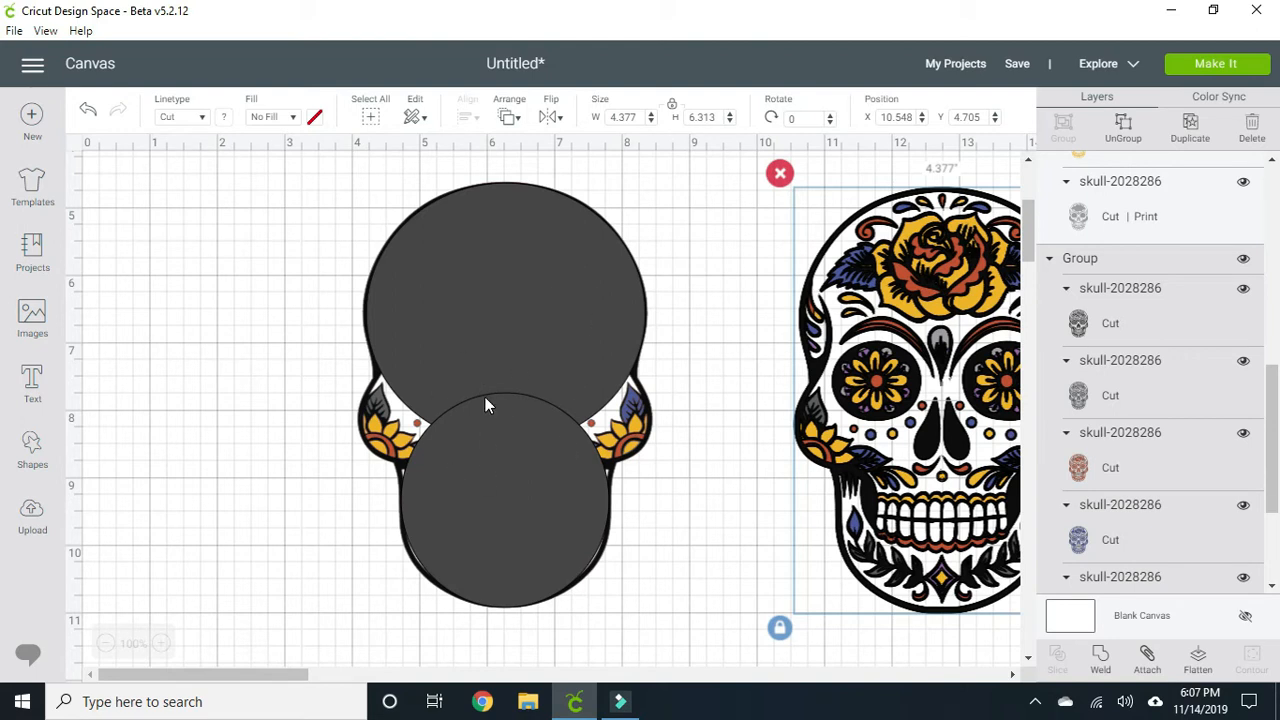
# Add a third circle and fit it over the skull's left cheek, about 1.15 inches wide and 1.25 high at X 4.11, Y 7.51.
pyautogui.click(32, 450)
pyautogui.click(173, 320)
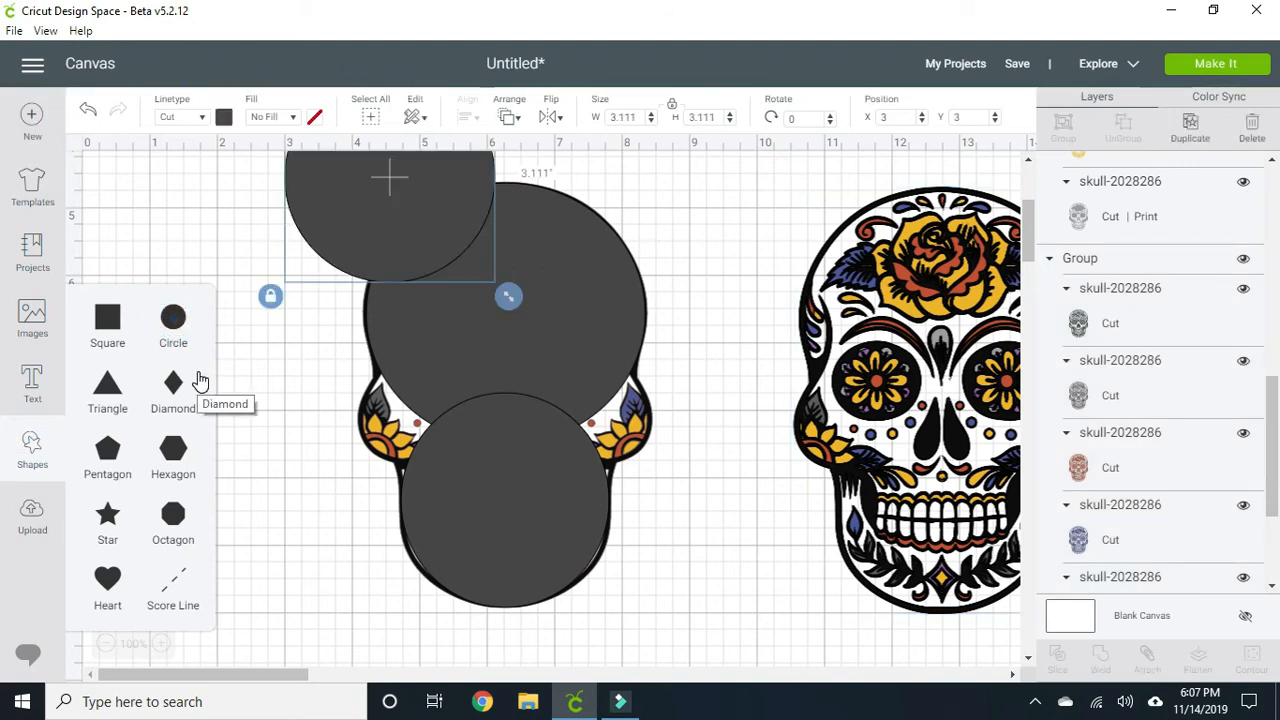
pyautogui.moveTo(381, 233); pyautogui.dragTo(283, 420)
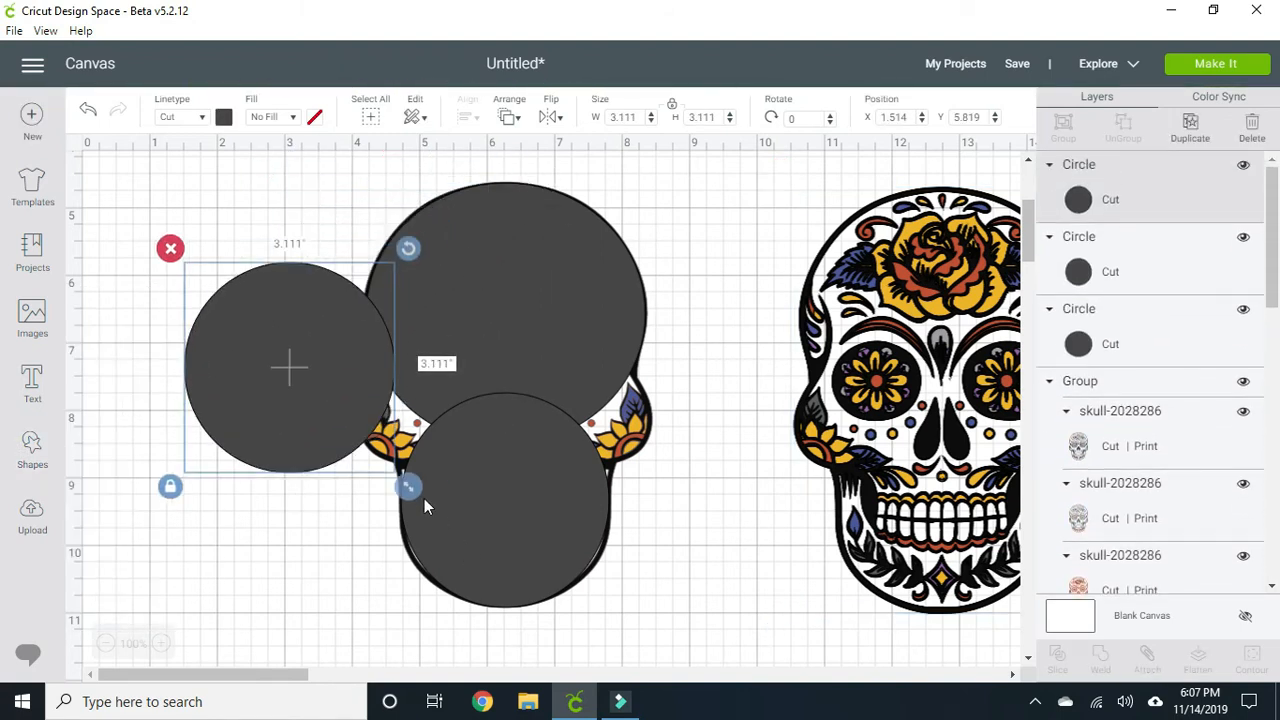
pyautogui.moveTo(408, 487); pyautogui.dragTo(397, 424)
pyautogui.moveTo(444, 460); pyautogui.dragTo(456, 494)
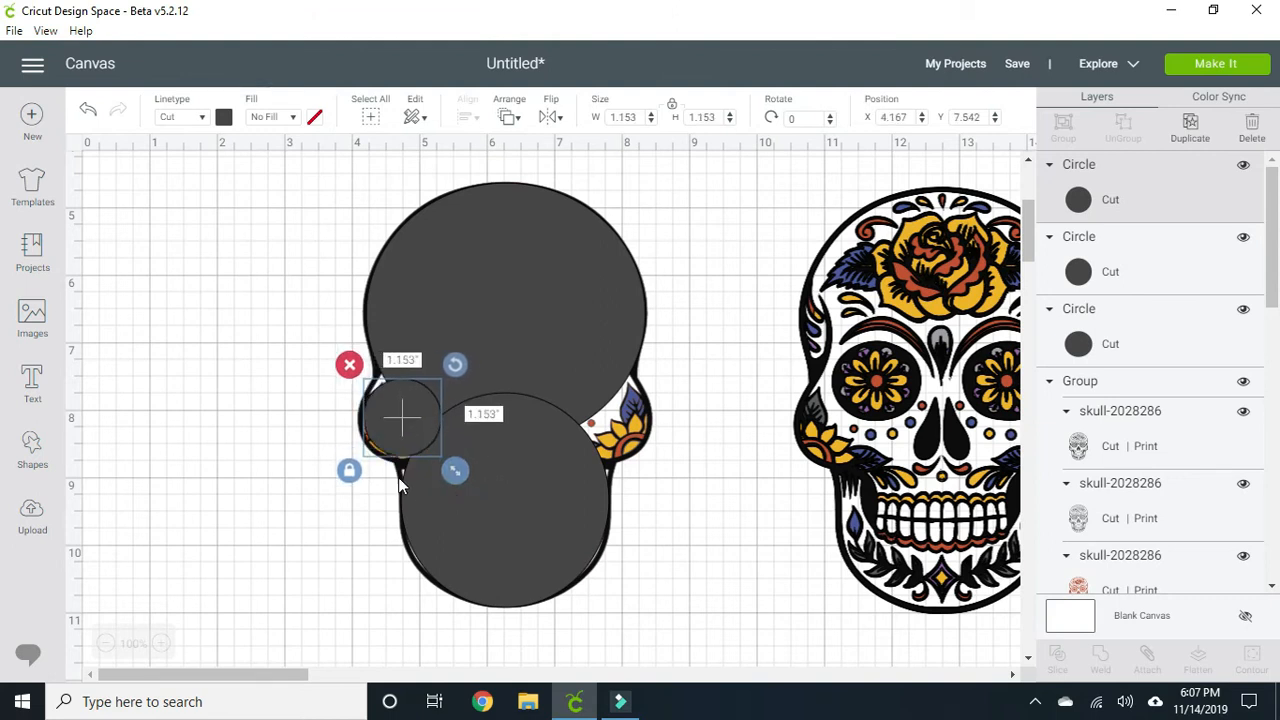
pyautogui.moveTo(454, 475)
pyautogui.mouseDown()
pyautogui.moveTo(444, 472)
pyautogui.moveTo(455, 479)
pyautogui.mouseUp()
pyautogui.moveTo(398, 426); pyautogui.dragTo(391, 423)
# Duplicate the left cheek circle and place the copy over the skull's right cheek at about X 7.25, Y 7.5.
pyautogui.rightClick(386, 428)
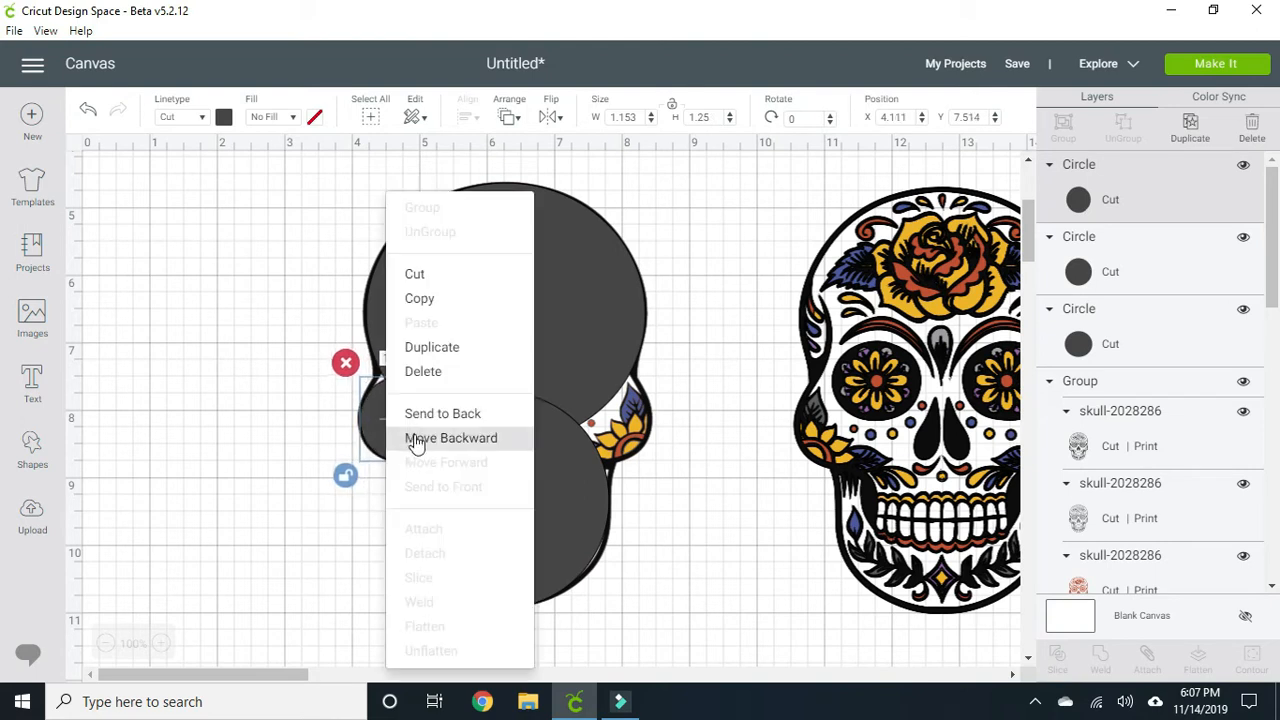
pyautogui.click(424, 352)
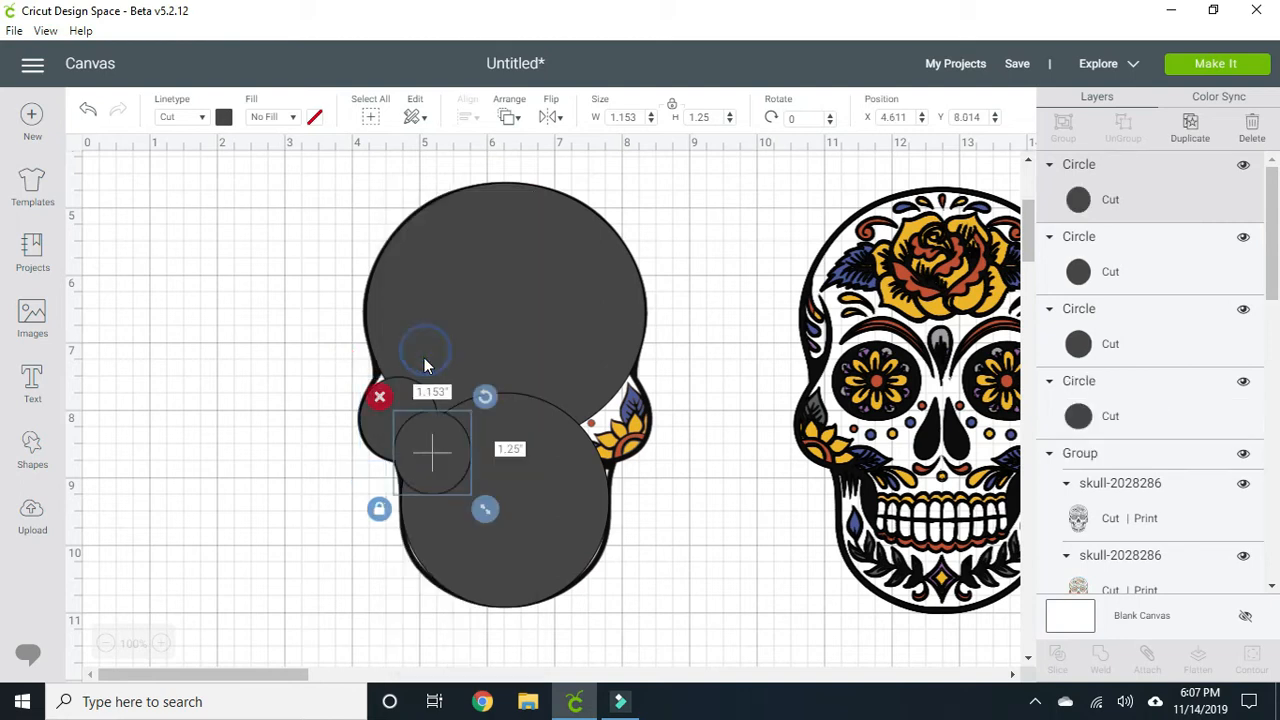
pyautogui.moveTo(430, 472); pyautogui.dragTo(607, 425)
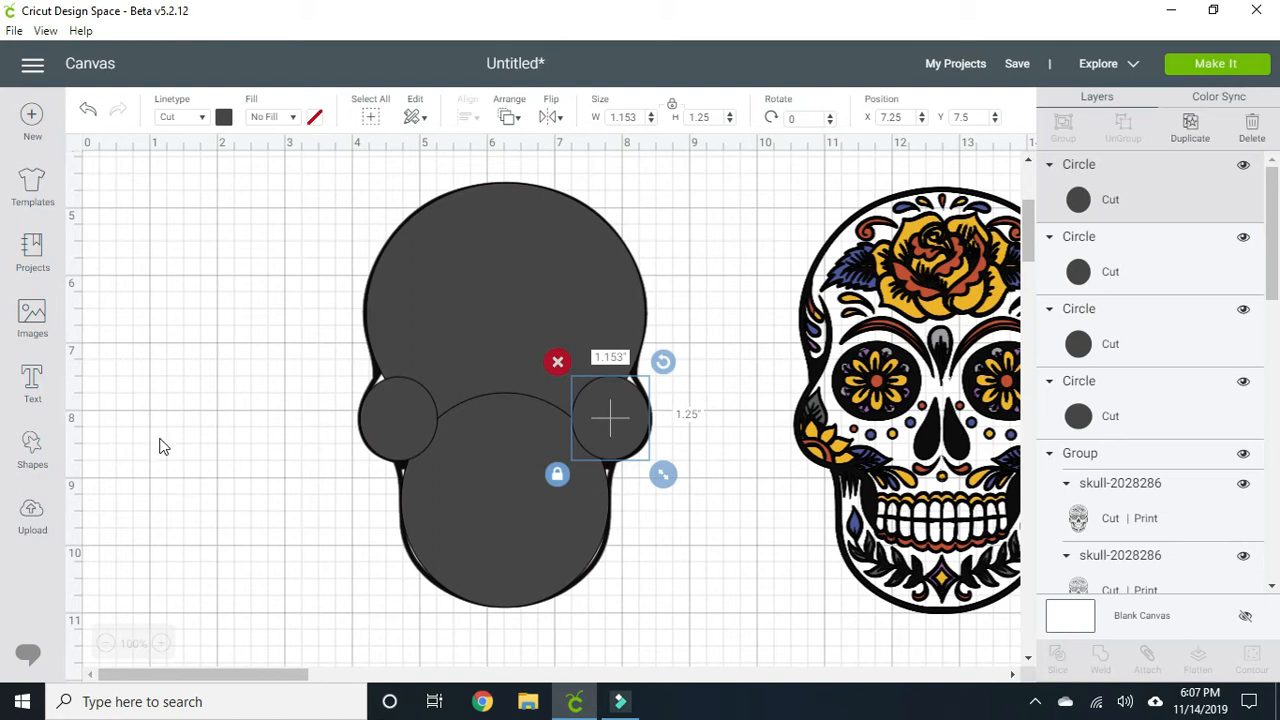
# Duplicate the left cheek circle again and fit the copy over the lower left jaw, about 1.31 by 1.42 inches at X 4.78, Y 9.13.
pyautogui.rightClick(382, 420)
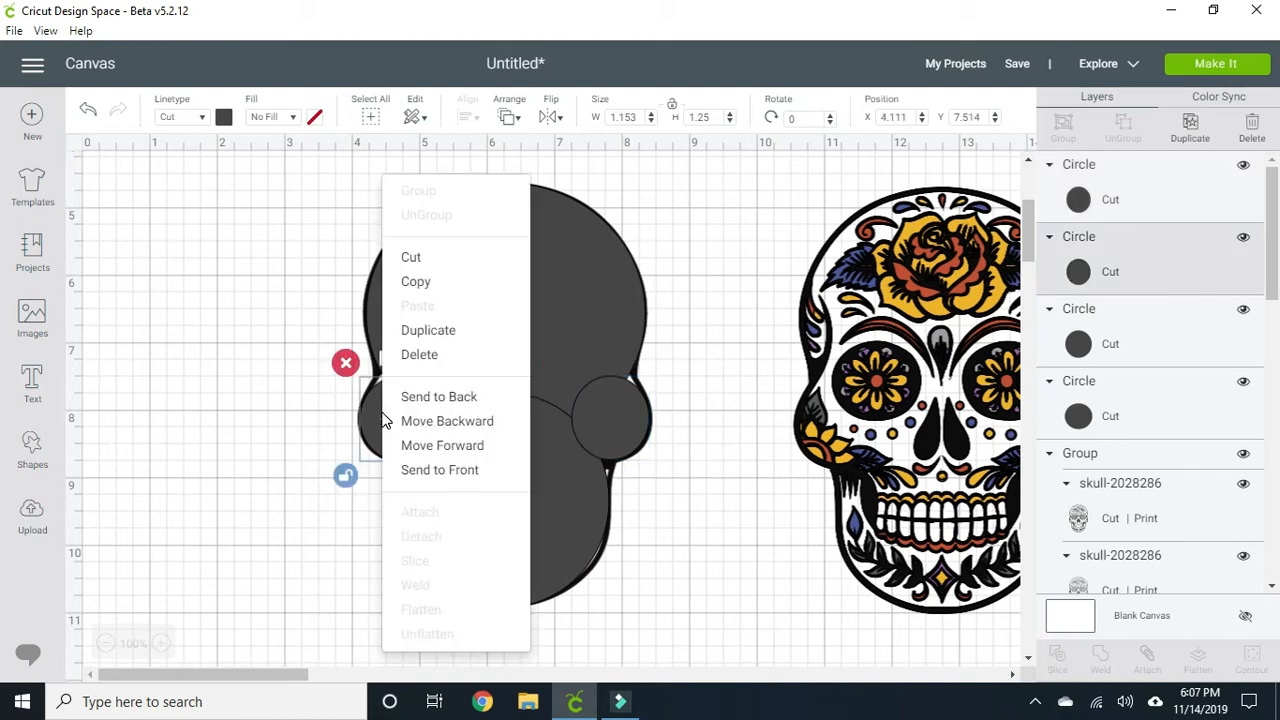
pyautogui.click(408, 331)
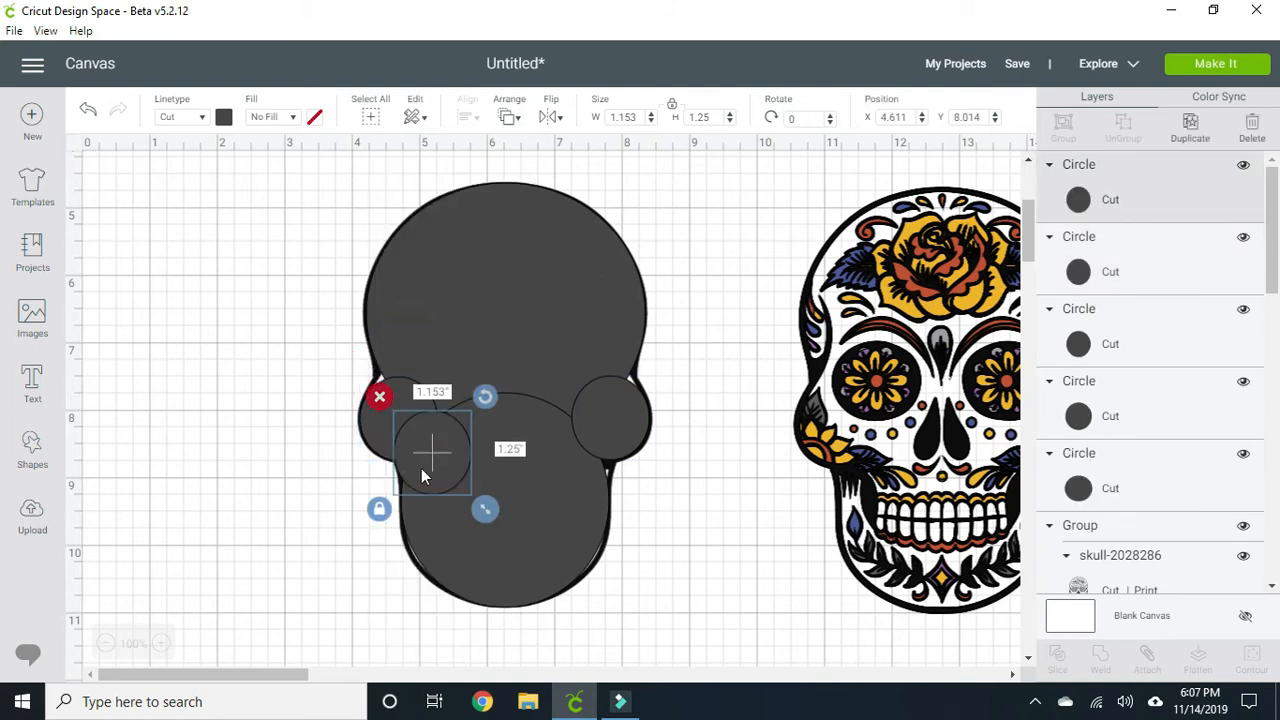
pyautogui.moveTo(421, 465); pyautogui.dragTo(434, 539)
pyautogui.moveTo(498, 585)
pyautogui.mouseDown()
pyautogui.moveTo(492, 597)
pyautogui.moveTo(506, 592)
pyautogui.mouseUp()
# Duplicate the lower left jaw circle and place the copy over the lower right jaw at about X 6.49, Y 9.06.
pyautogui.rightClick(455, 538)
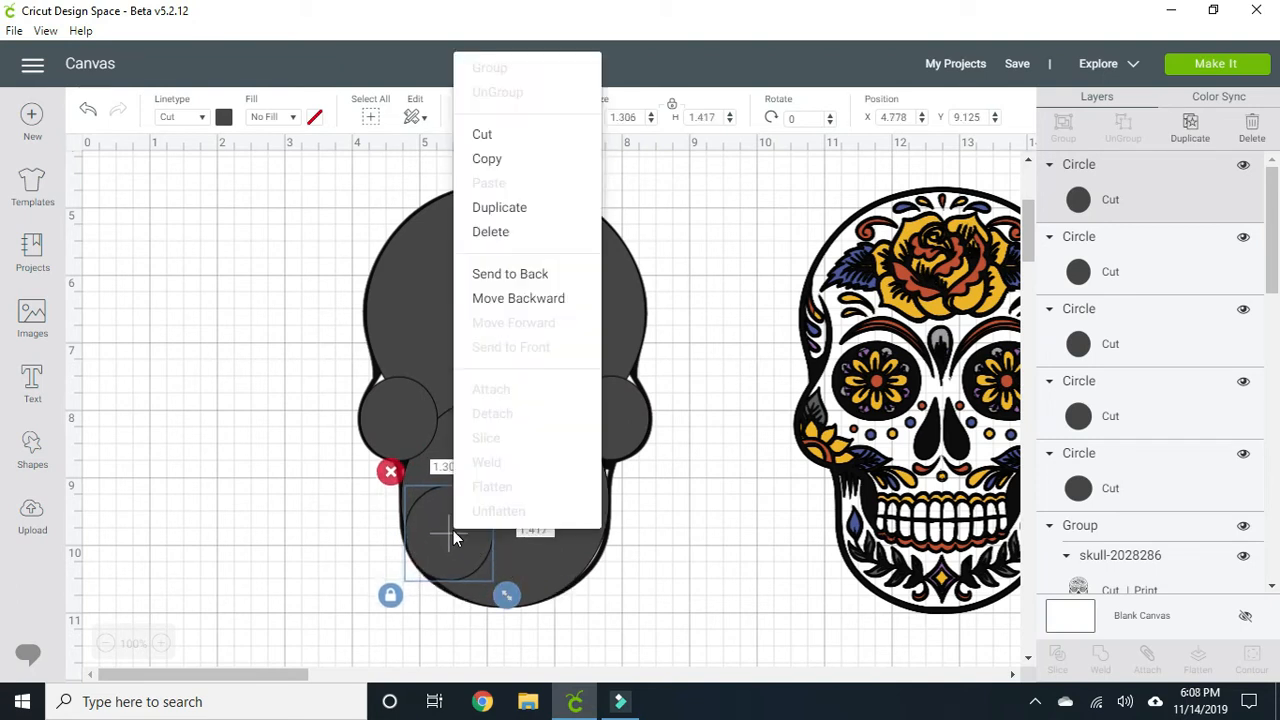
pyautogui.click(487, 216)
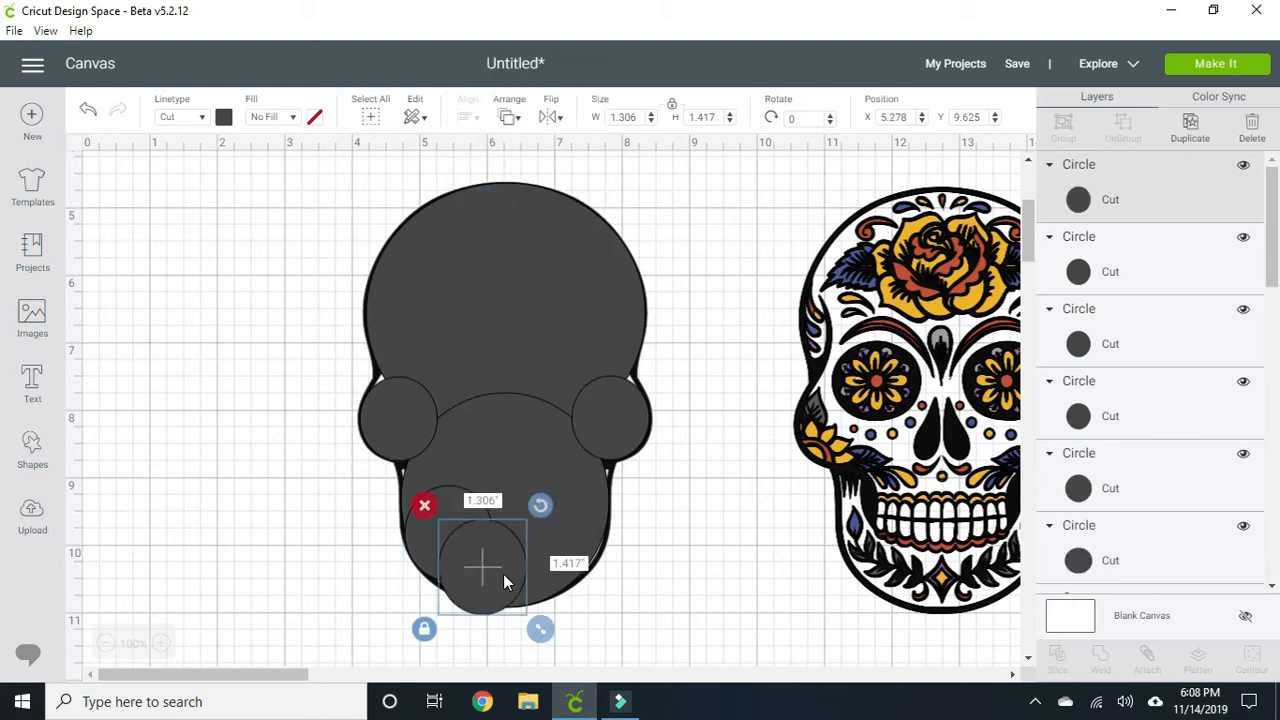
pyautogui.moveTo(491, 571); pyautogui.dragTo(574, 533)
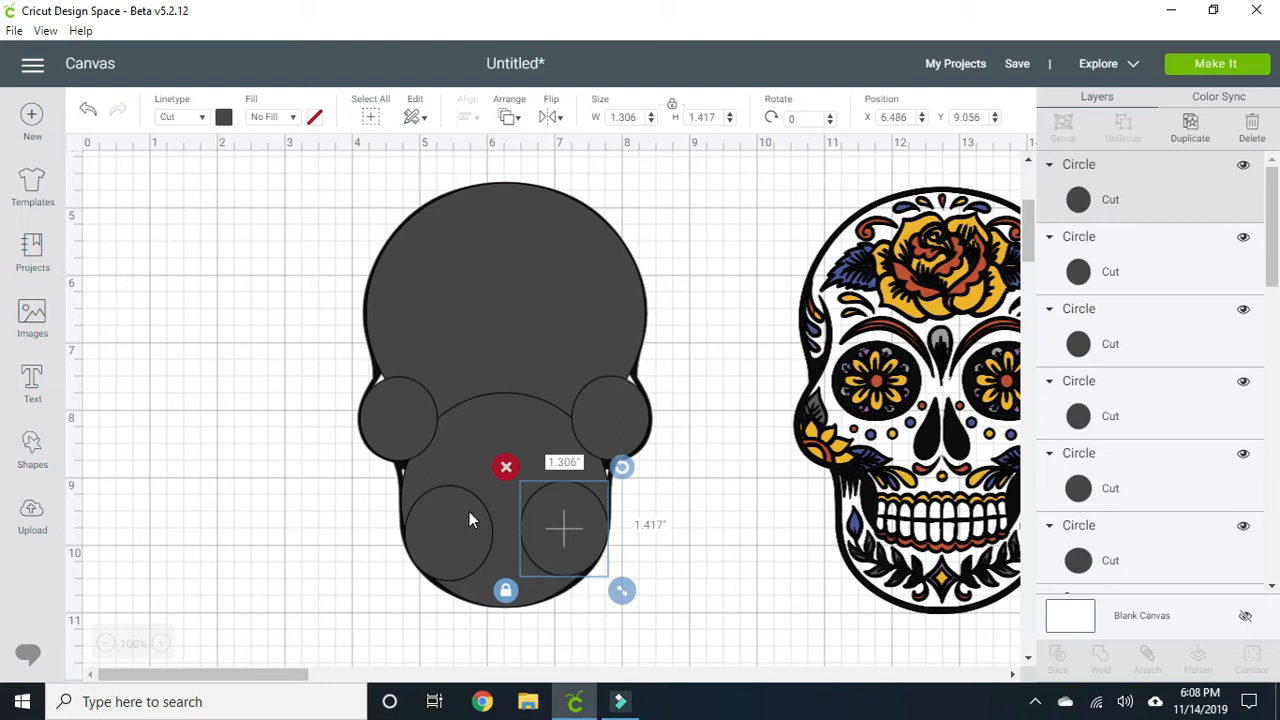
pyautogui.click(252, 465)
# Add a diamond, shrink it to about 0.42 by 0.72 inches and cover the notch above the left cheek at about X 4.26, Y 7.32.
pyautogui.click(32, 448)
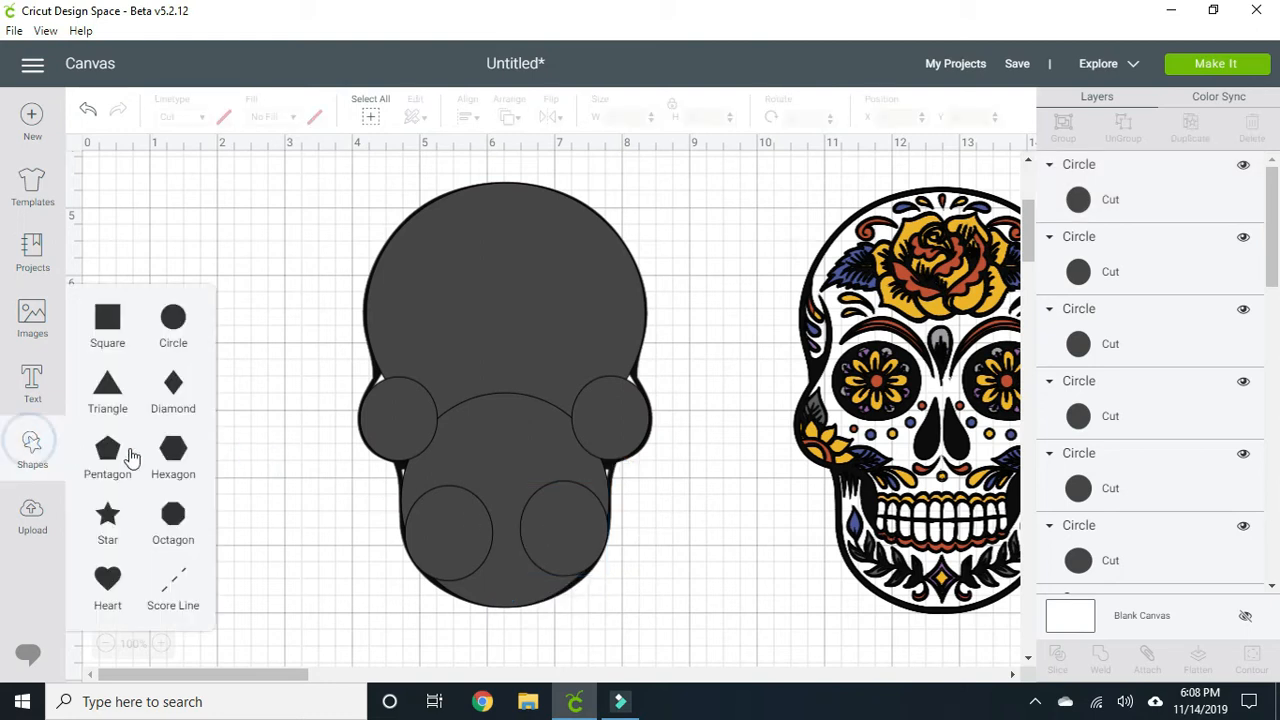
pyautogui.click(172, 402)
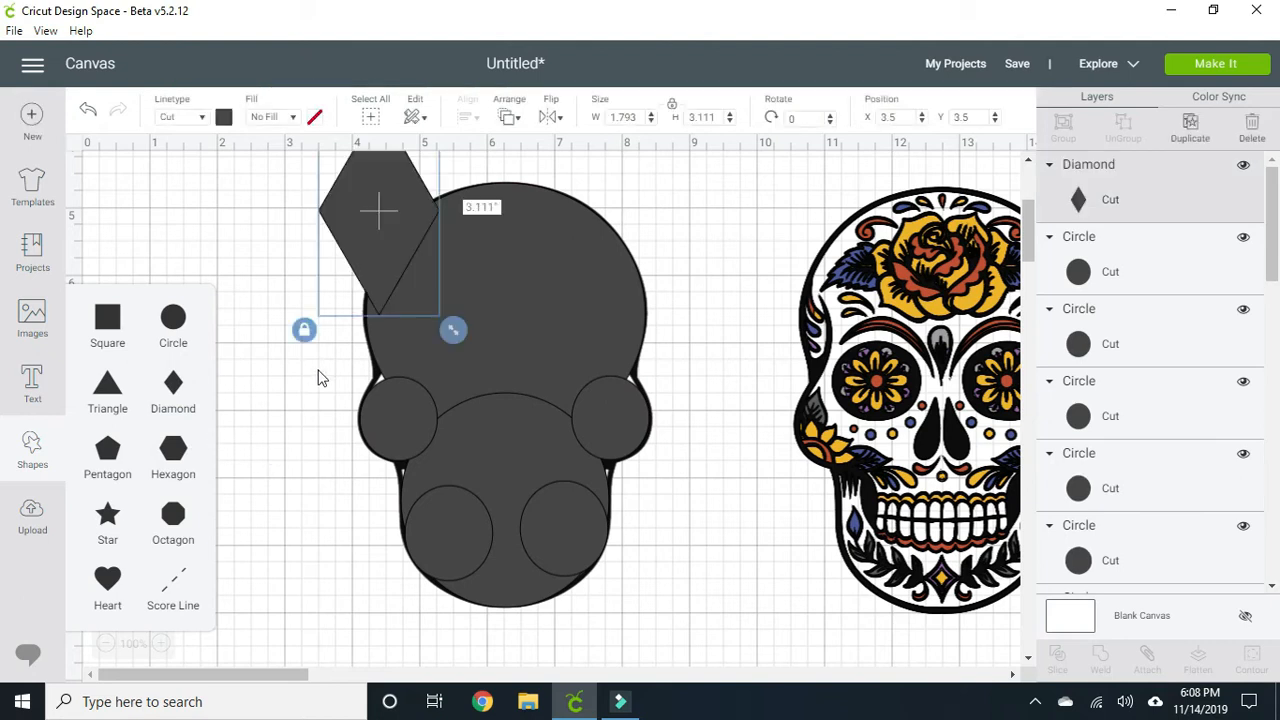
pyautogui.moveTo(330, 272); pyautogui.dragTo(242, 412)
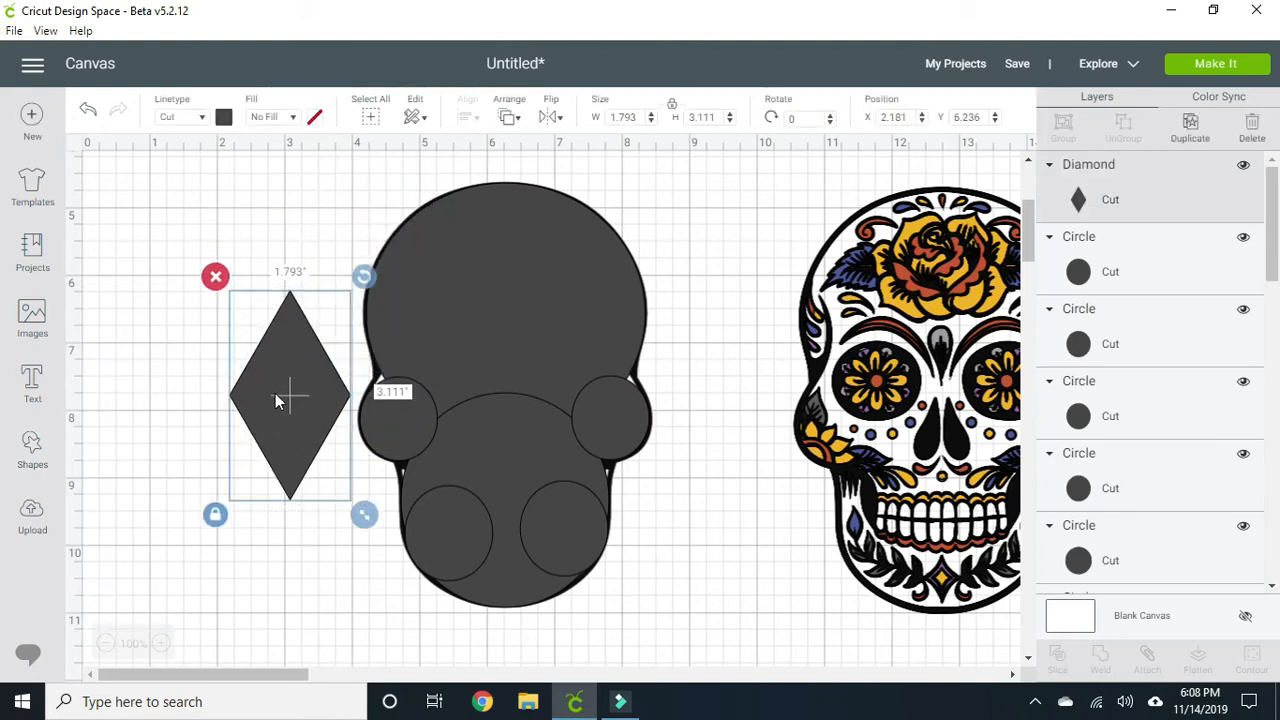
pyautogui.moveTo(366, 524); pyautogui.dragTo(268, 352)
pyautogui.moveTo(243, 310); pyautogui.dragTo(387, 393)
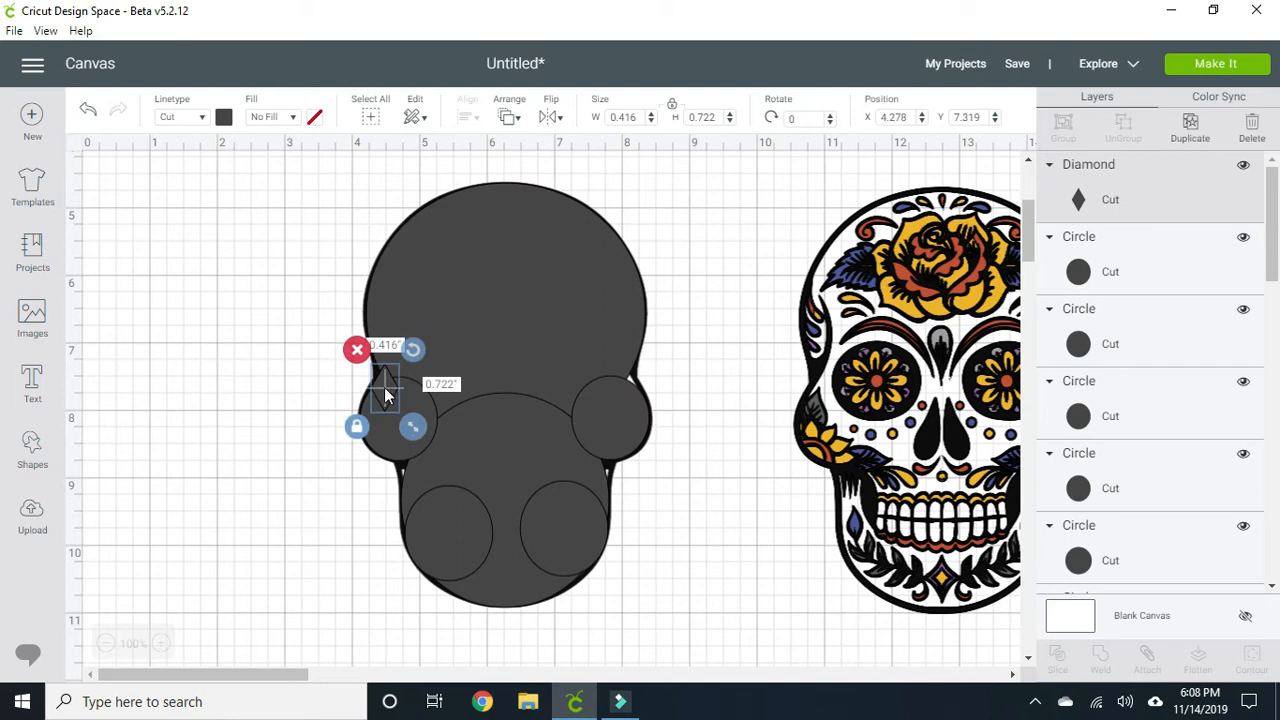
# Duplicate the diamond and place the copy over the notch above the right cheek at about X 7.88, Y 7.35.
pyautogui.rightClick(386, 395)
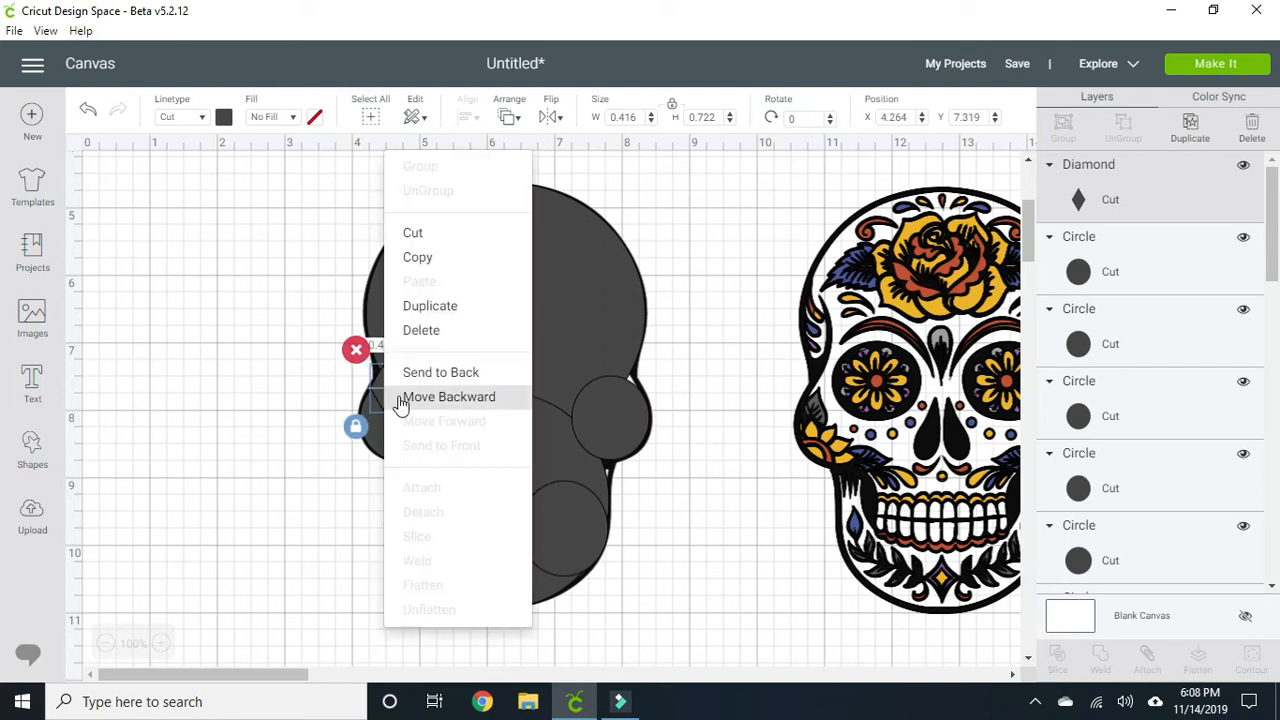
pyautogui.click(425, 306)
pyautogui.moveTo(417, 443); pyautogui.dragTo(627, 402)
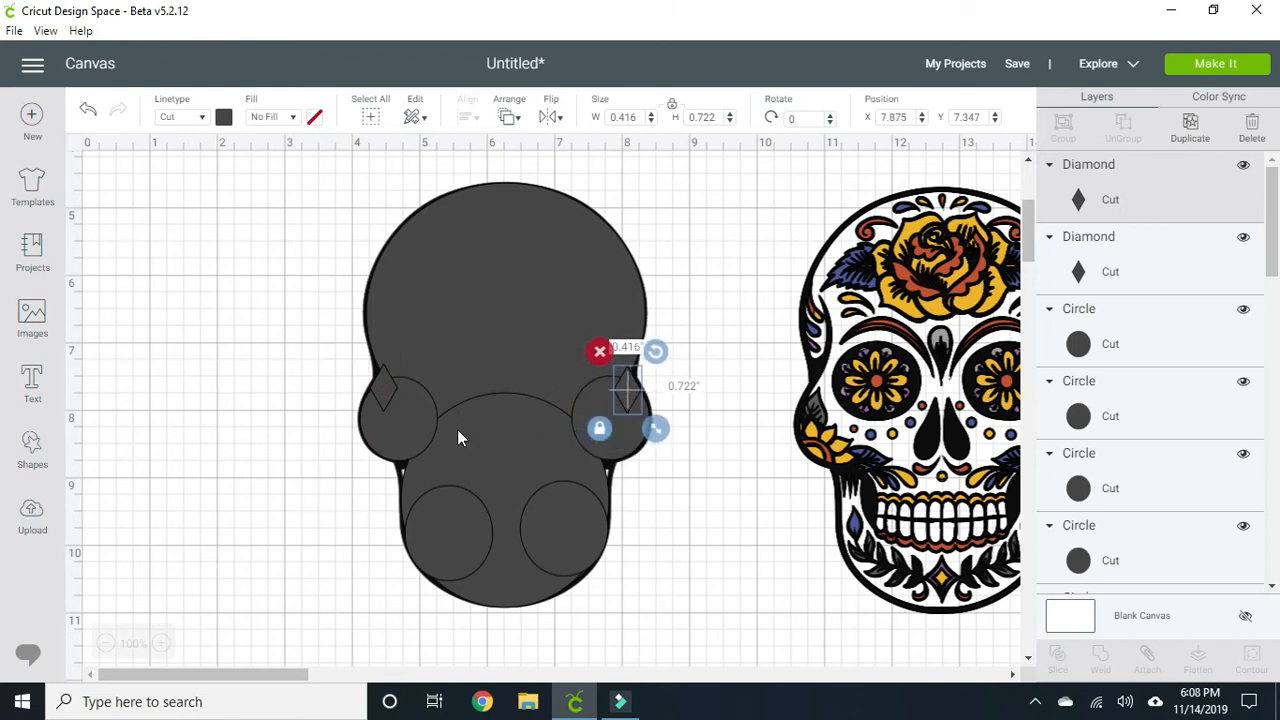
# Duplicate the left diamond and place the copy below the left cheek, rotated about 15.5 degrees, at about X 4.66, Y 8.43.
pyautogui.rightClick(383, 394)
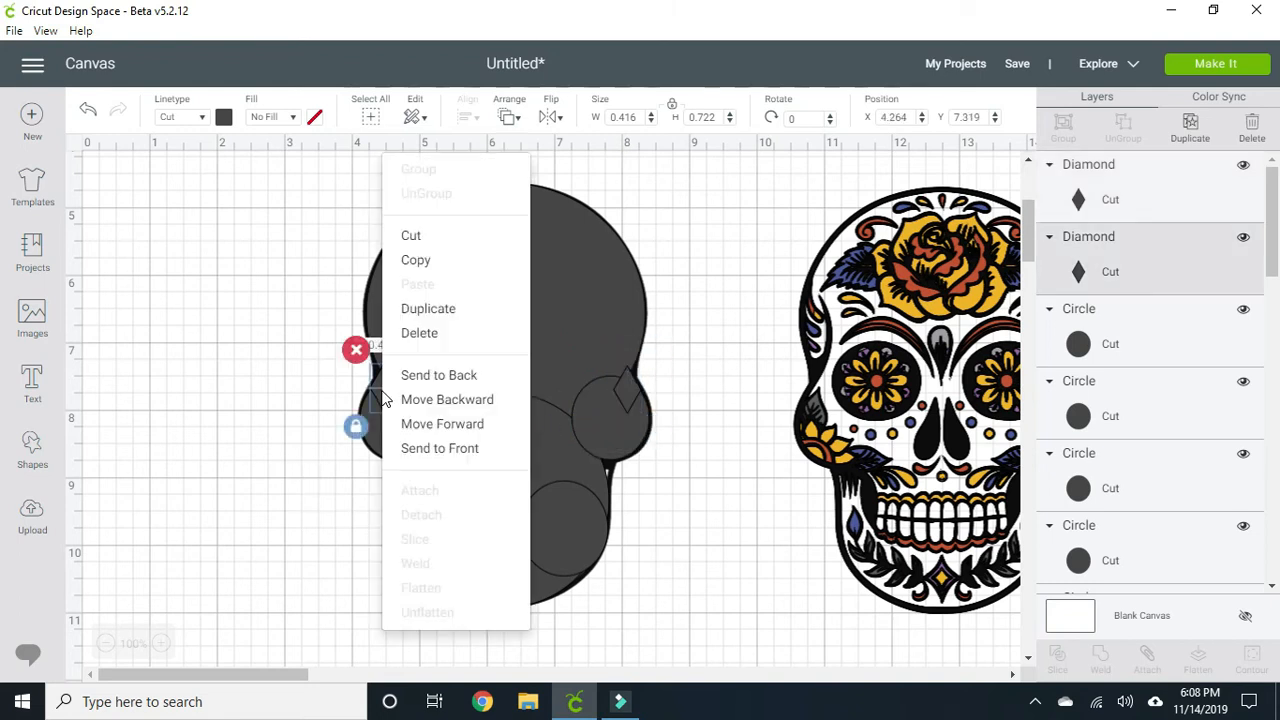
pyautogui.click(422, 309)
pyautogui.moveTo(418, 428); pyautogui.dragTo(414, 468)
pyautogui.moveTo(440, 423); pyautogui.dragTo(414, 468)
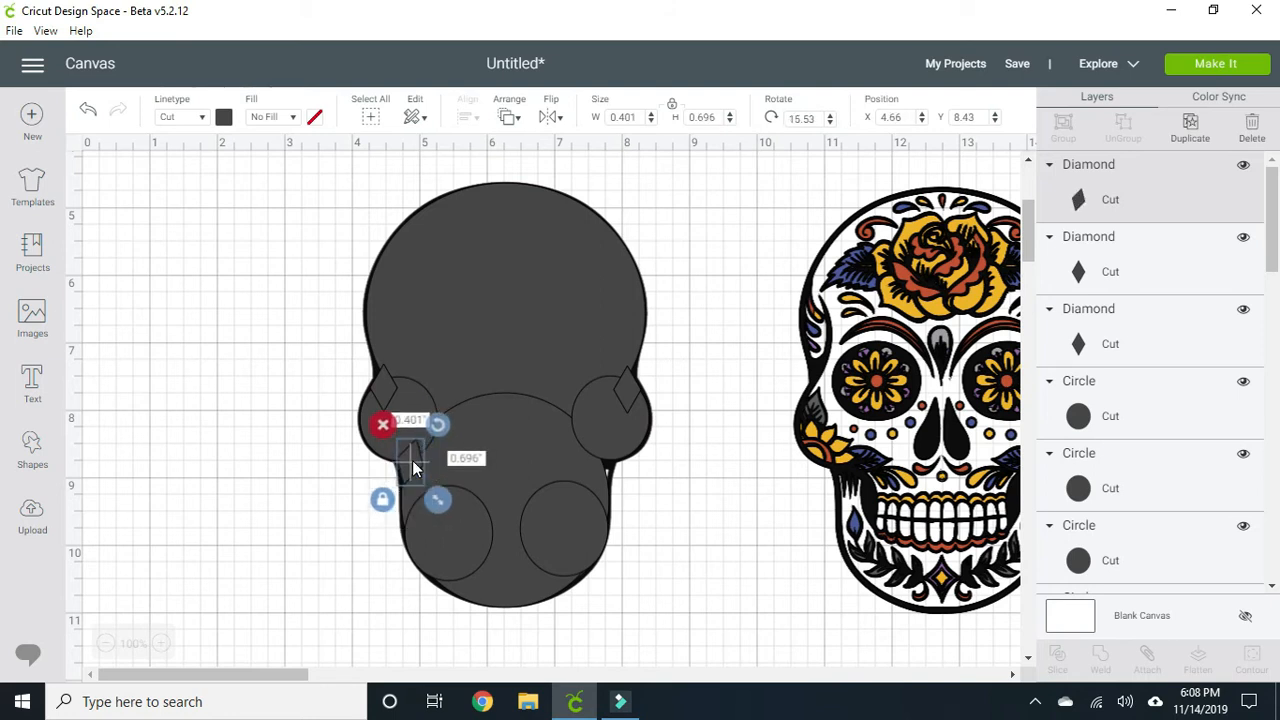
# Duplicate the tilted diamond and fit the copy below the right cheek, rotated to about 336 degrees, at about X 7.49, Y 8.46.
pyautogui.rightClick(415, 468)
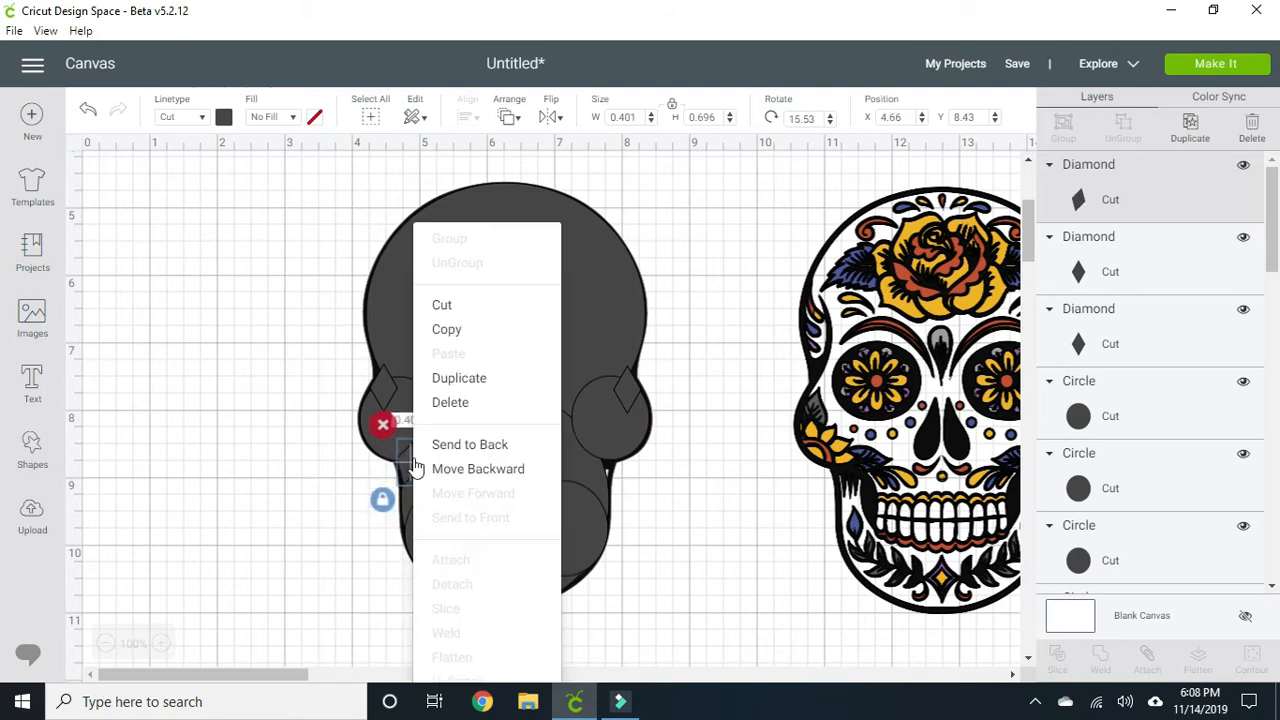
pyautogui.click(459, 386)
pyautogui.moveTo(445, 500); pyautogui.dragTo(600, 418)
pyautogui.click(596, 463)
pyautogui.click(681, 512)
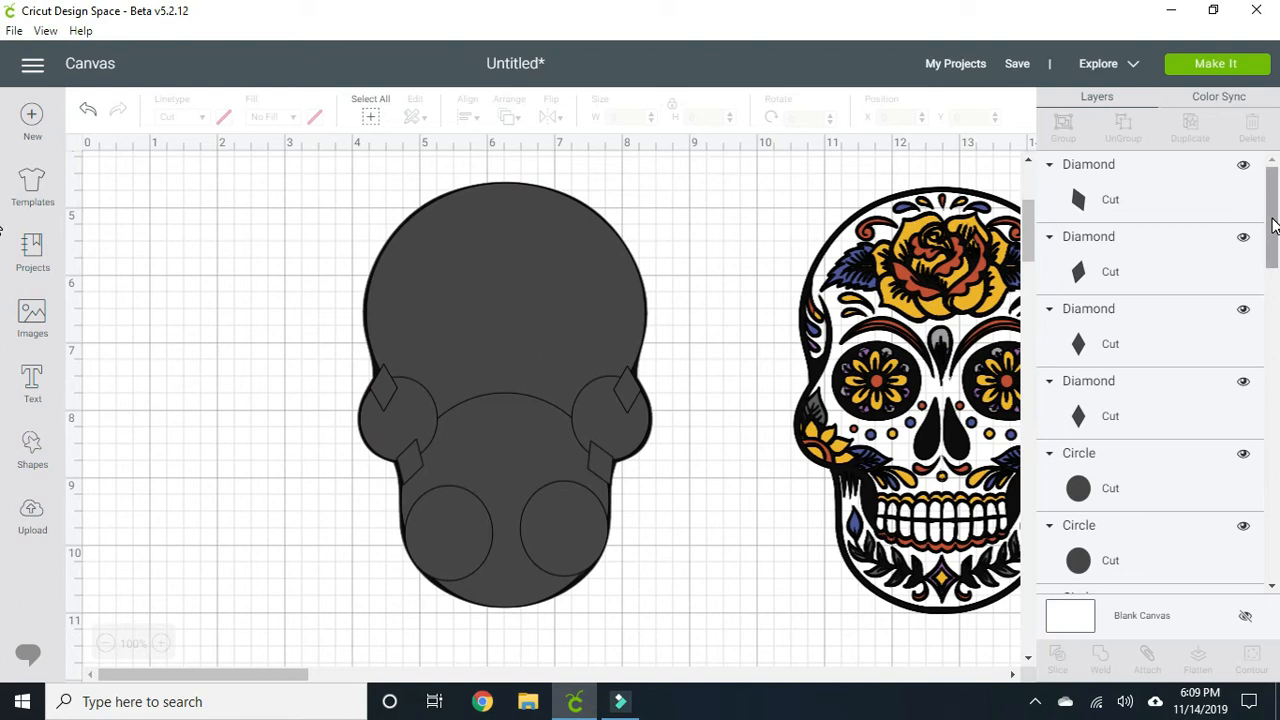
# Select all four diamonds and six circles covering the skull, color them white and weld them into one silhouette.
pyautogui.moveTo(1273, 225); pyautogui.dragTo(1273, 400)
pyautogui.scroll(10, 1220, 207)
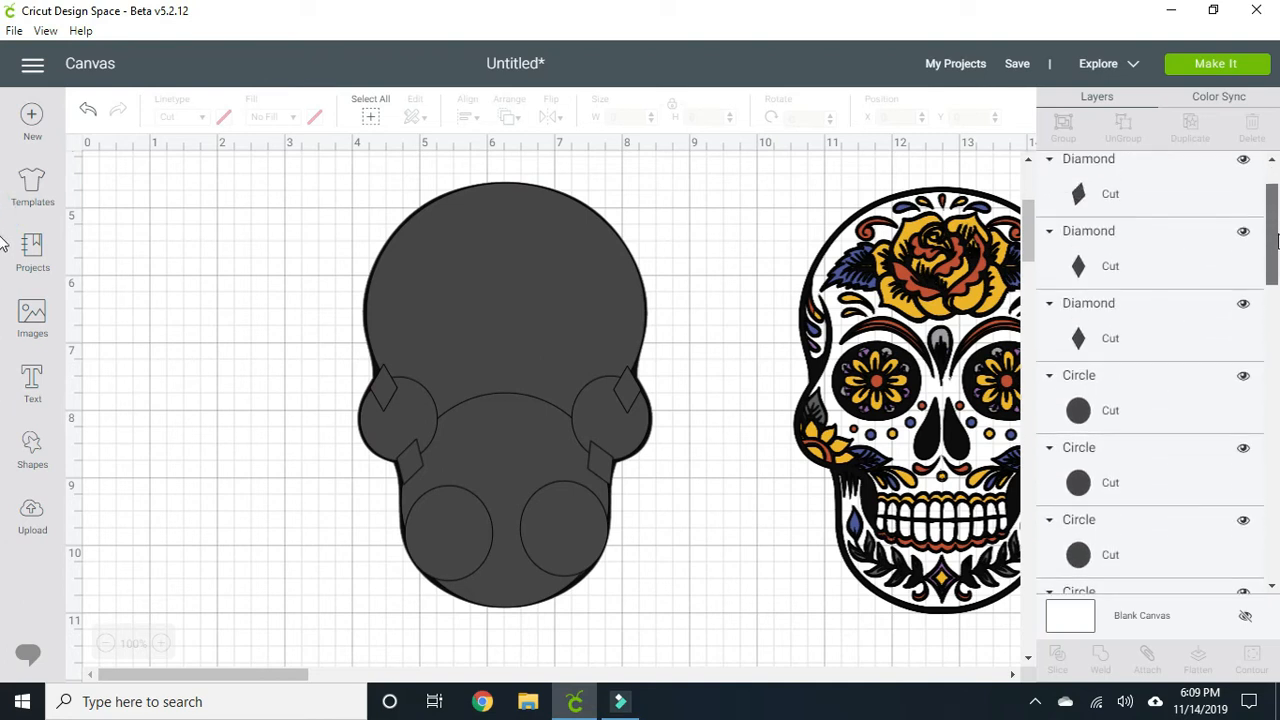
pyautogui.click(1143, 205)
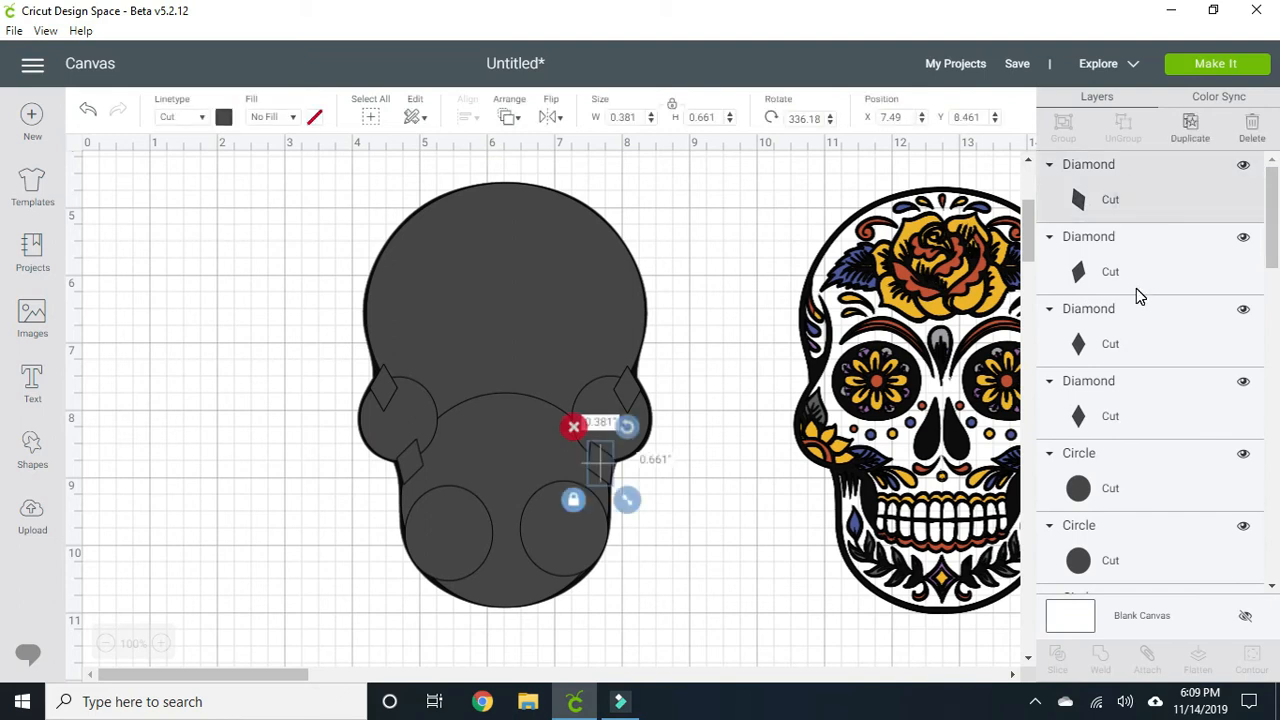
pyautogui.keyDown('shift'); pyautogui.click(1112, 274); pyautogui.keyUp('shift')
pyautogui.keyDown('shift'); pyautogui.click(1115, 343); pyautogui.keyUp('shift')
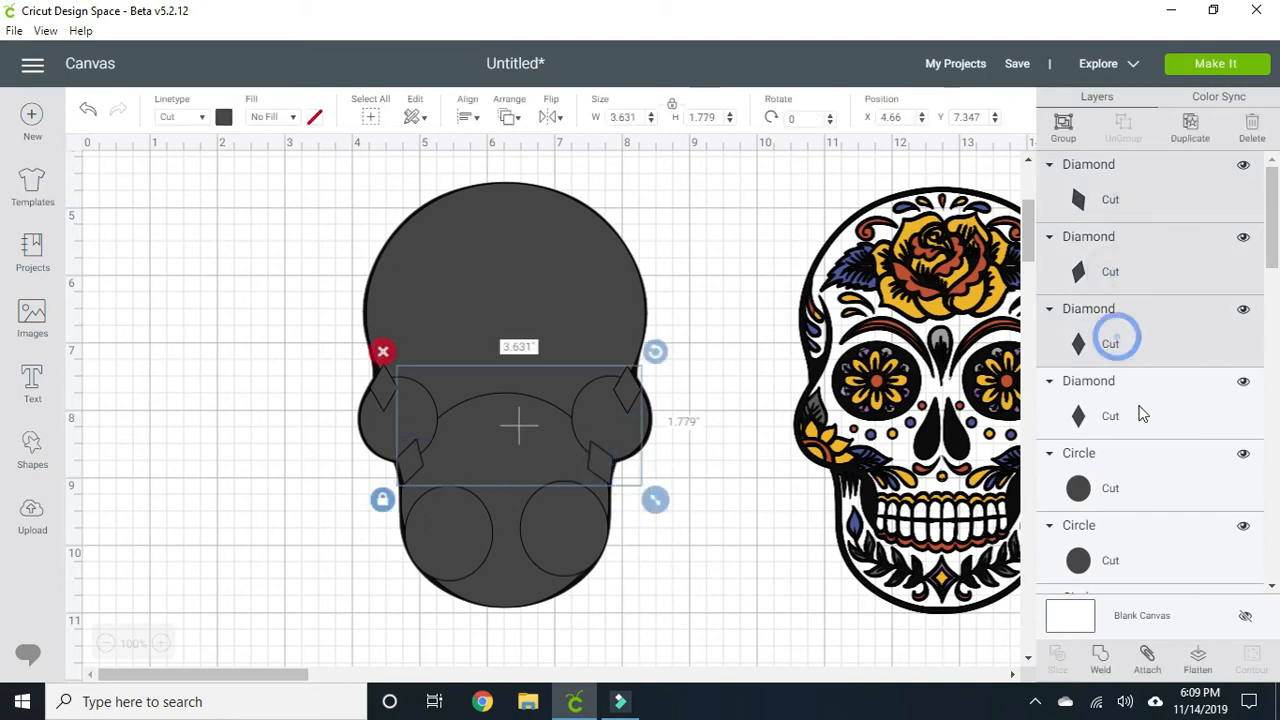
pyautogui.keyDown('shift'); pyautogui.click(1143, 414); pyautogui.keyUp('shift')
pyautogui.keyDown('shift'); pyautogui.click(1140, 490); pyautogui.keyUp('shift')
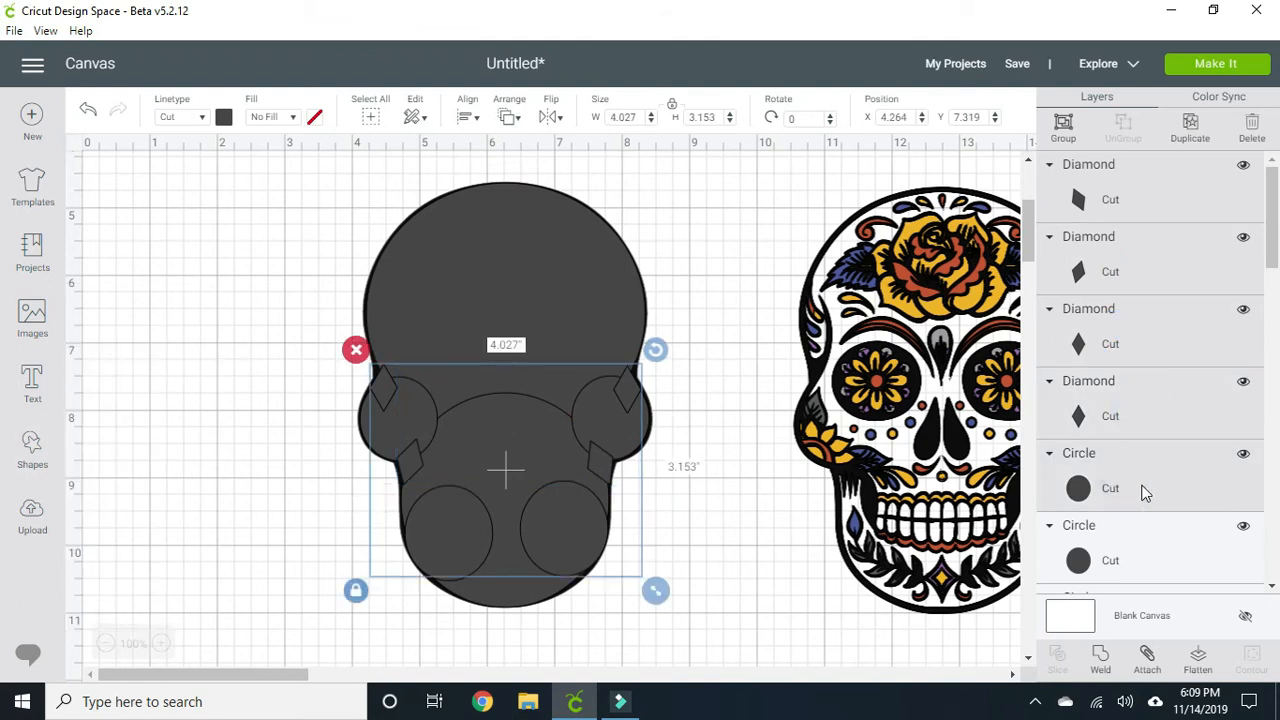
pyautogui.keyDown('shift'); pyautogui.click(1140, 551); pyautogui.keyUp('shift')
pyautogui.scroll(-1, 1137, 544)
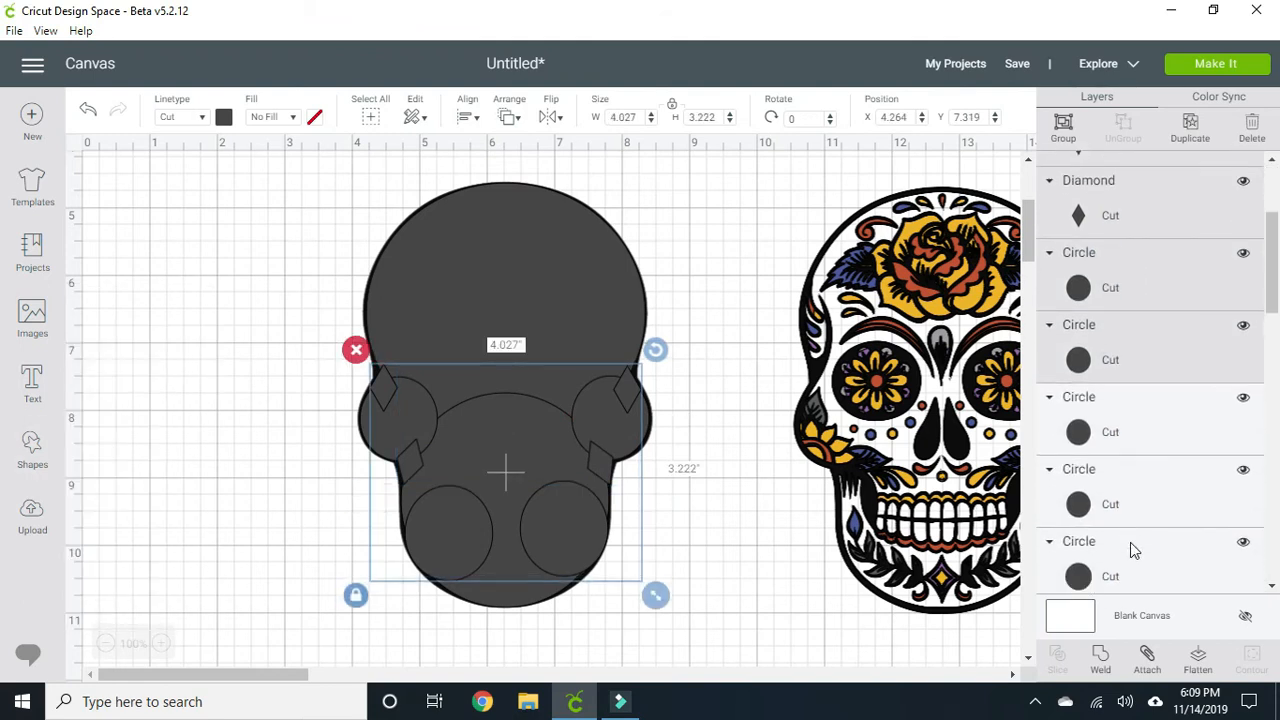
pyautogui.scroll(-1, 1130, 542)
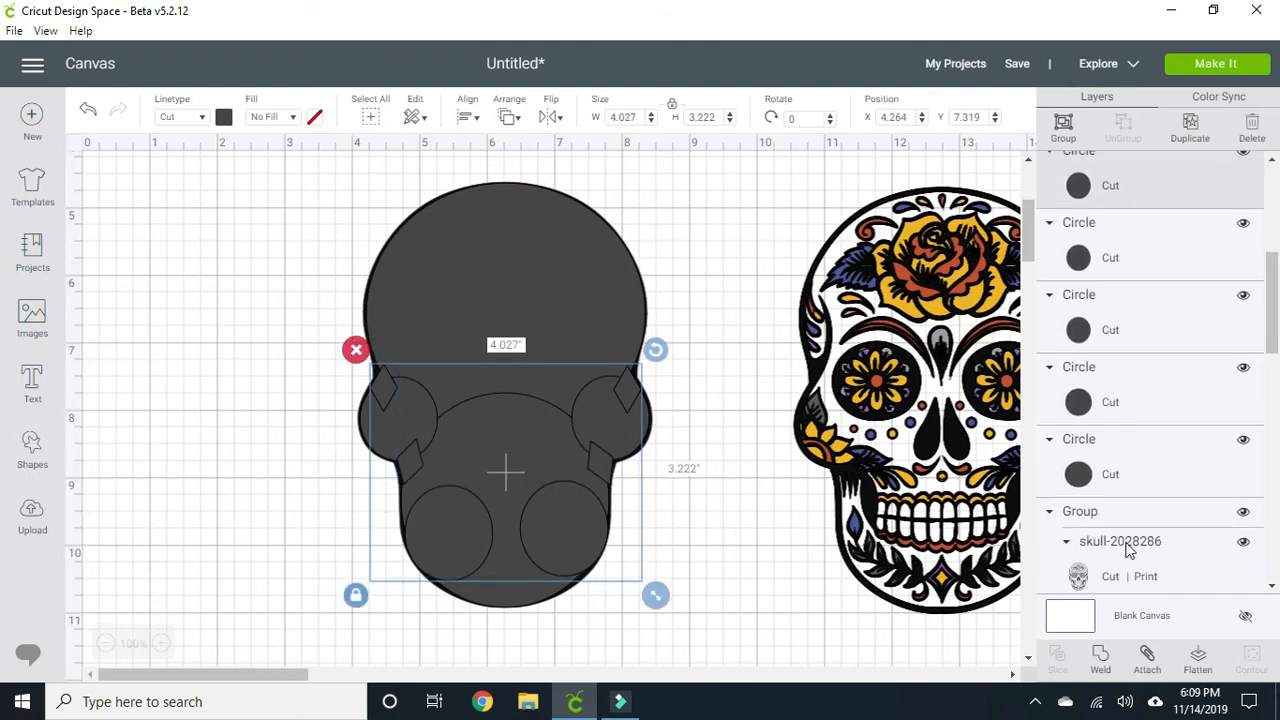
pyautogui.keyDown('shift'); pyautogui.click(1130, 245); pyautogui.keyUp('shift')
pyautogui.keyDown('shift'); pyautogui.click(1146, 310); pyautogui.keyUp('shift')
pyautogui.keyDown('shift'); pyautogui.click(1150, 402); pyautogui.keyUp('shift')
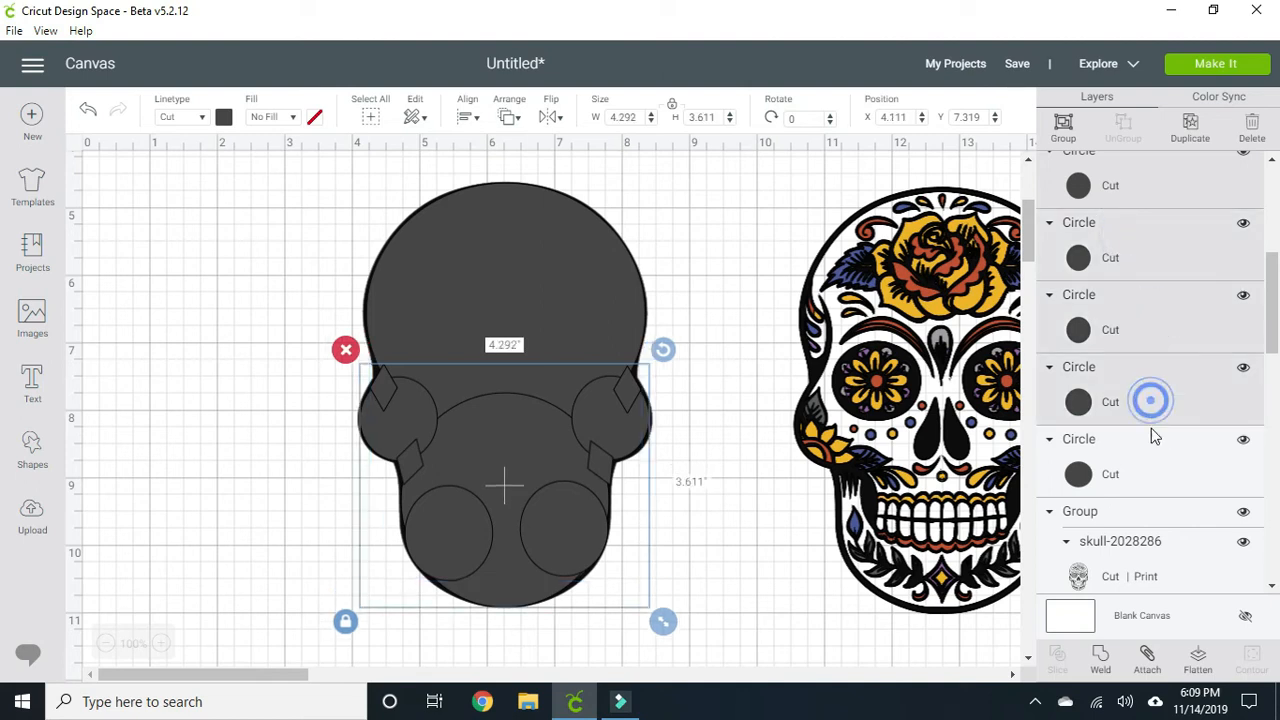
pyautogui.keyDown('shift'); pyautogui.click(1147, 463); pyautogui.keyUp('shift')
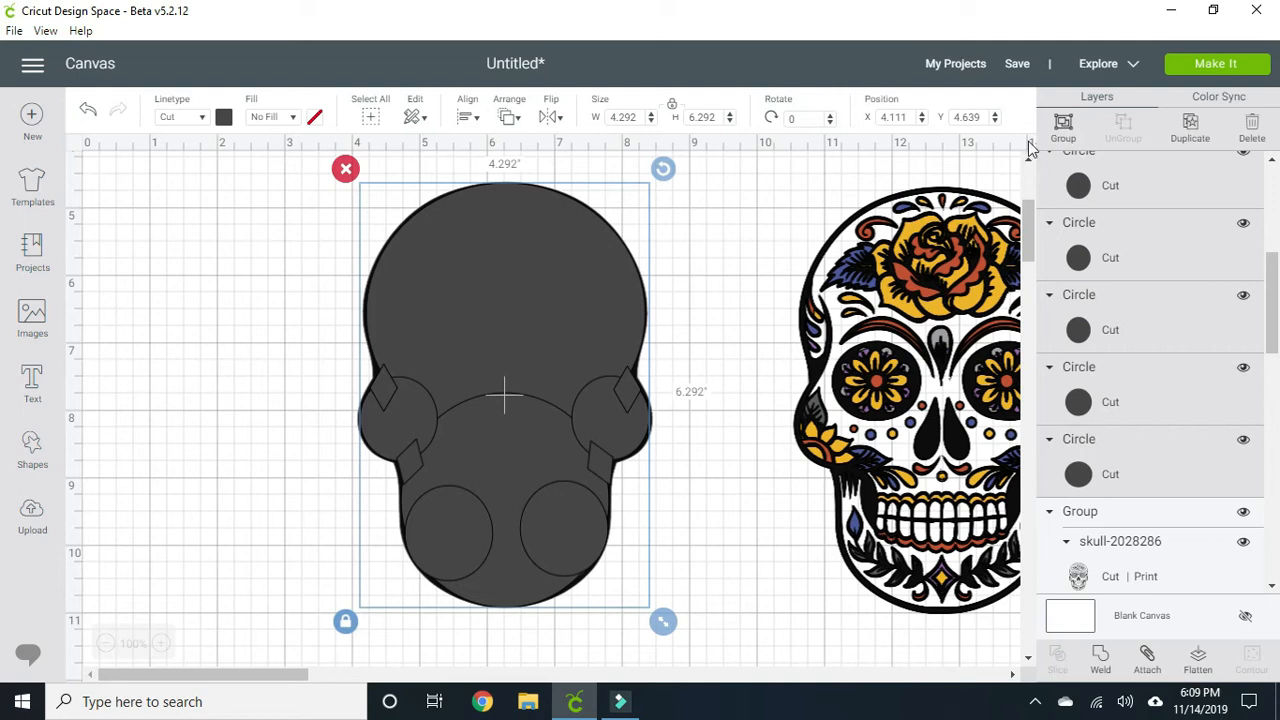
pyautogui.click(224, 118)
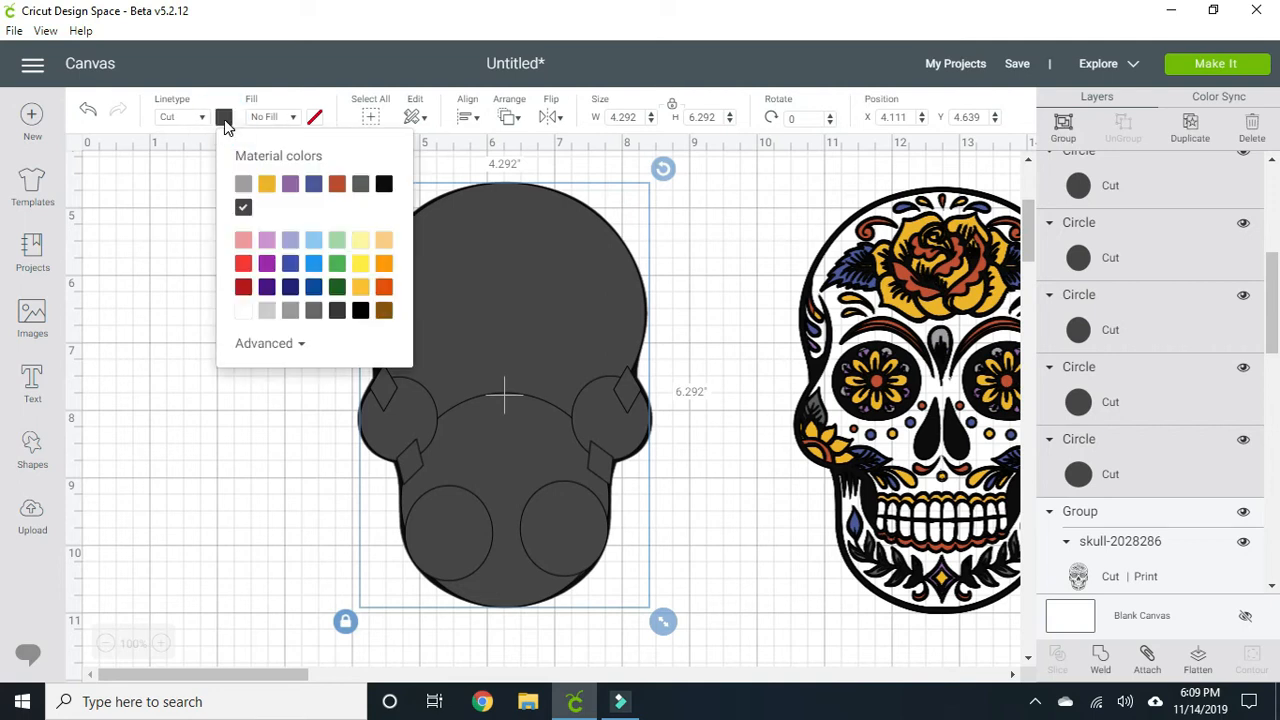
pyautogui.click(248, 312)
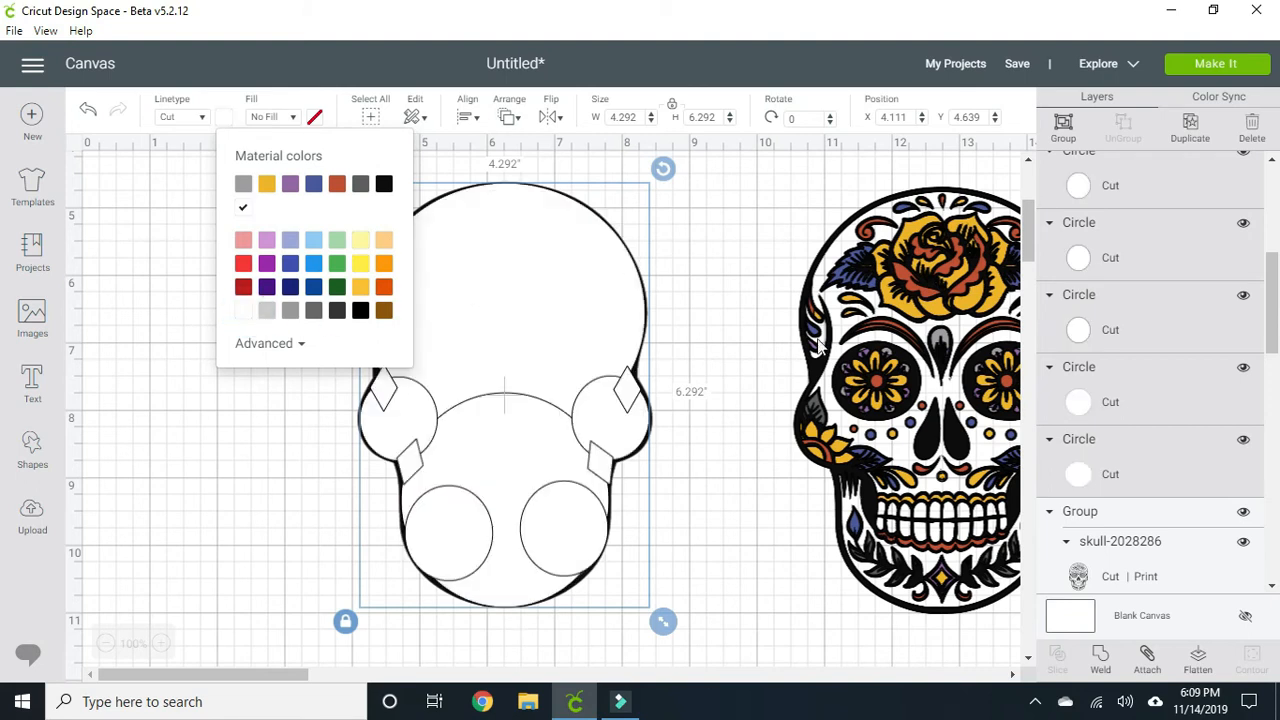
pyautogui.click(1100, 660)
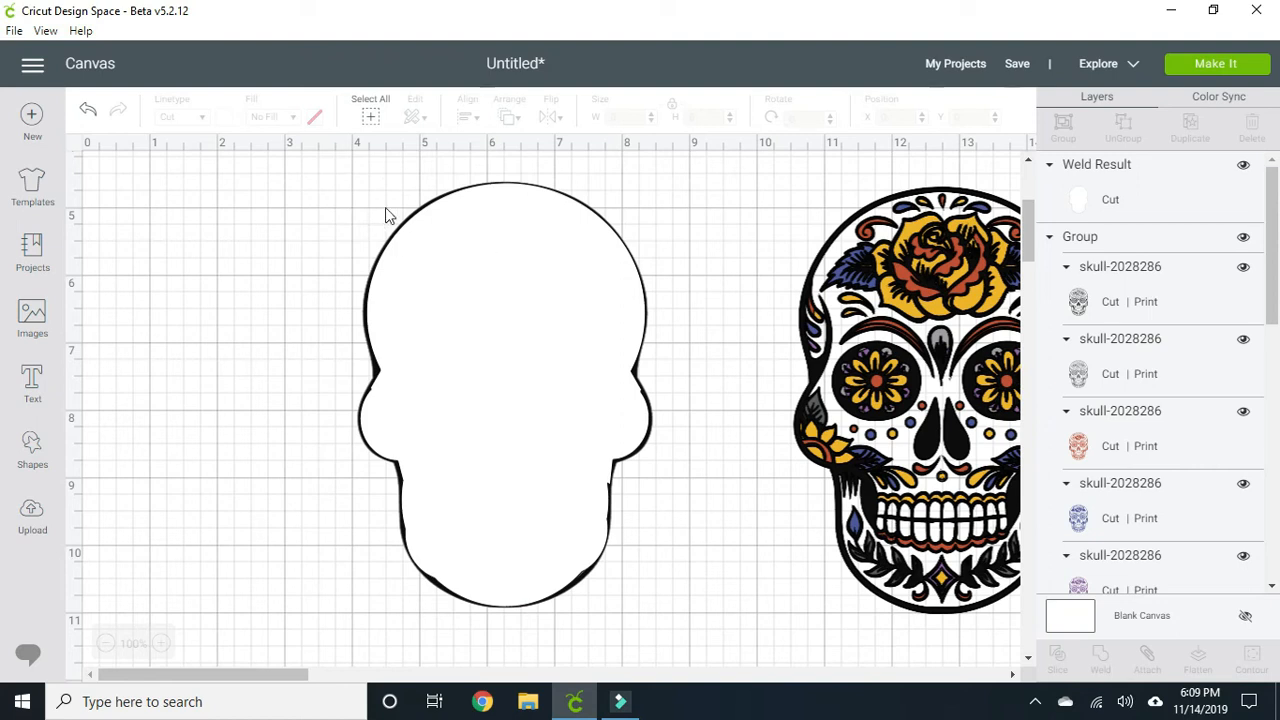
pyautogui.click(489, 264)
pyautogui.moveTo(474, 262); pyautogui.dragTo(387, 256)
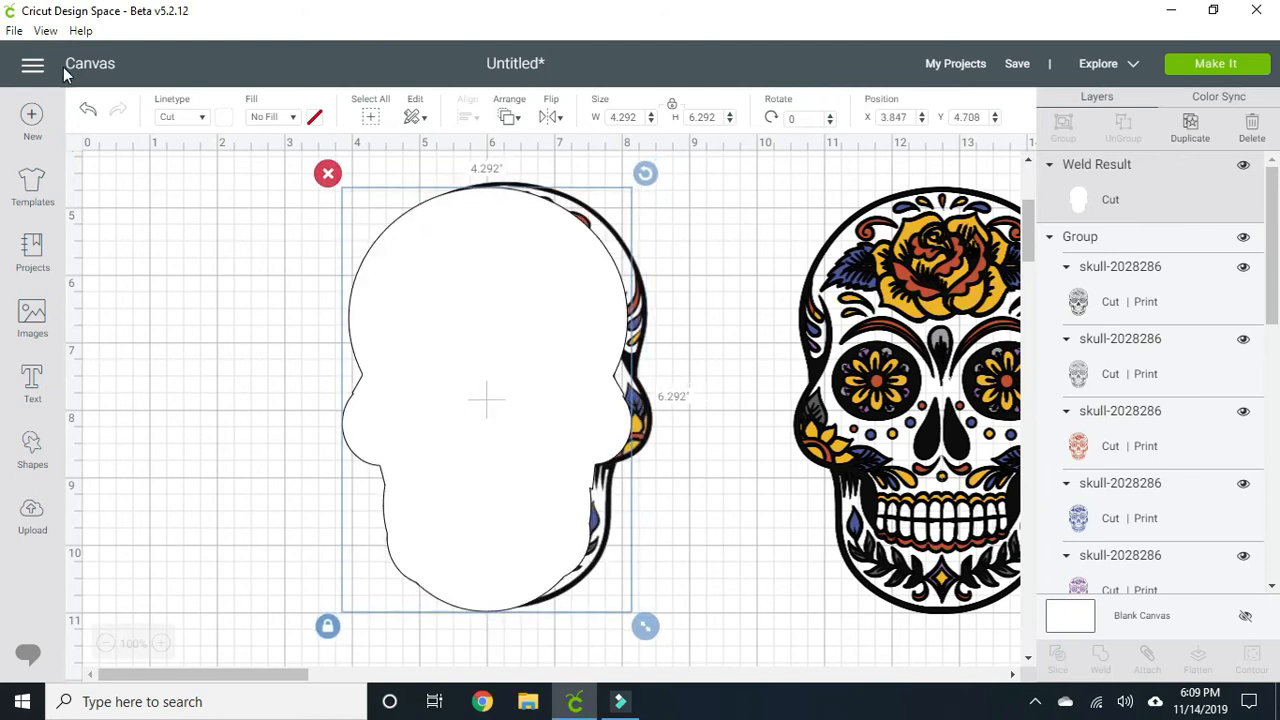
pyautogui.click(88, 108)
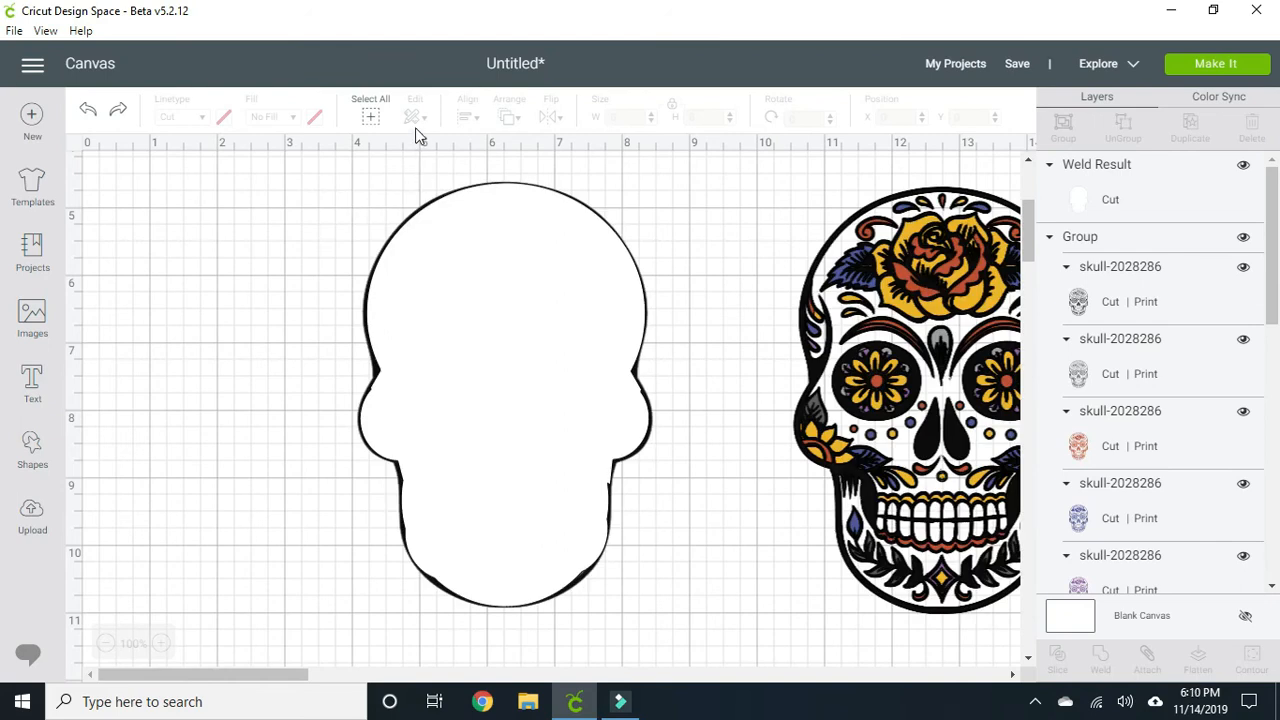
# Send the white silhouette behind the printable skull and move the cut-only skull beside it at about X 8.42, Y 4.64.
pyautogui.click(548, 298)
pyautogui.click(514, 120)
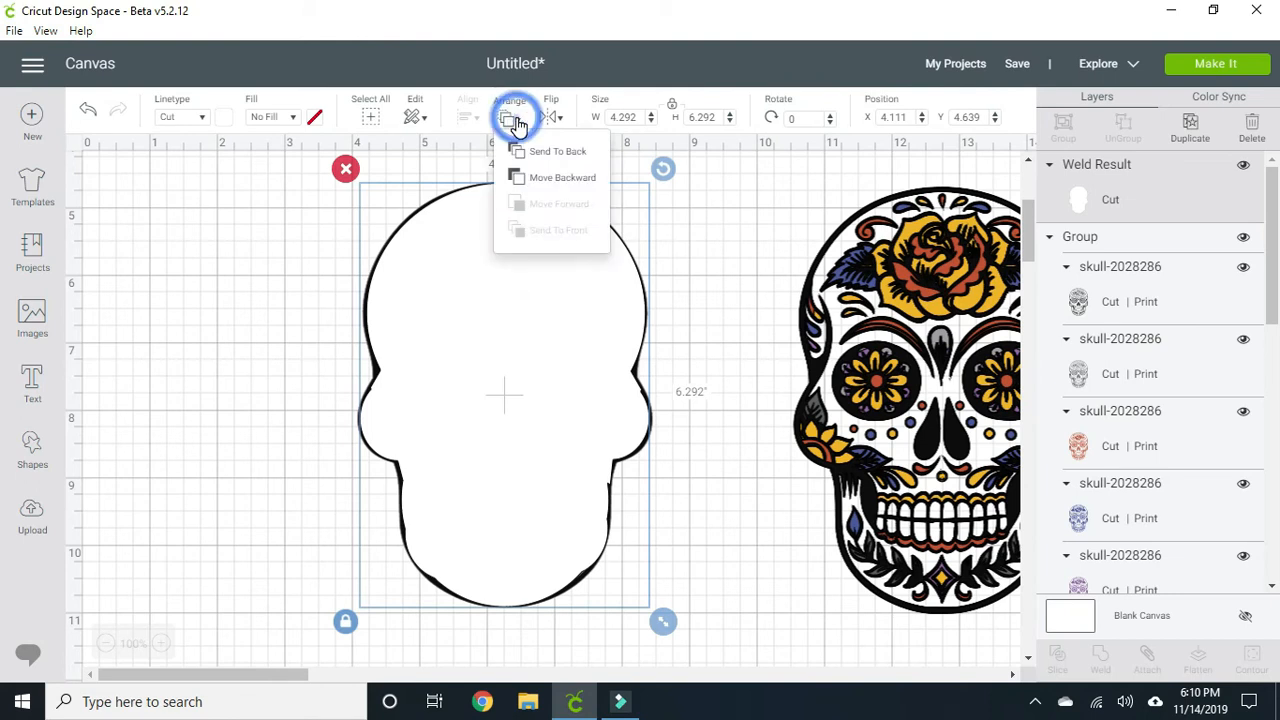
pyautogui.click(541, 155)
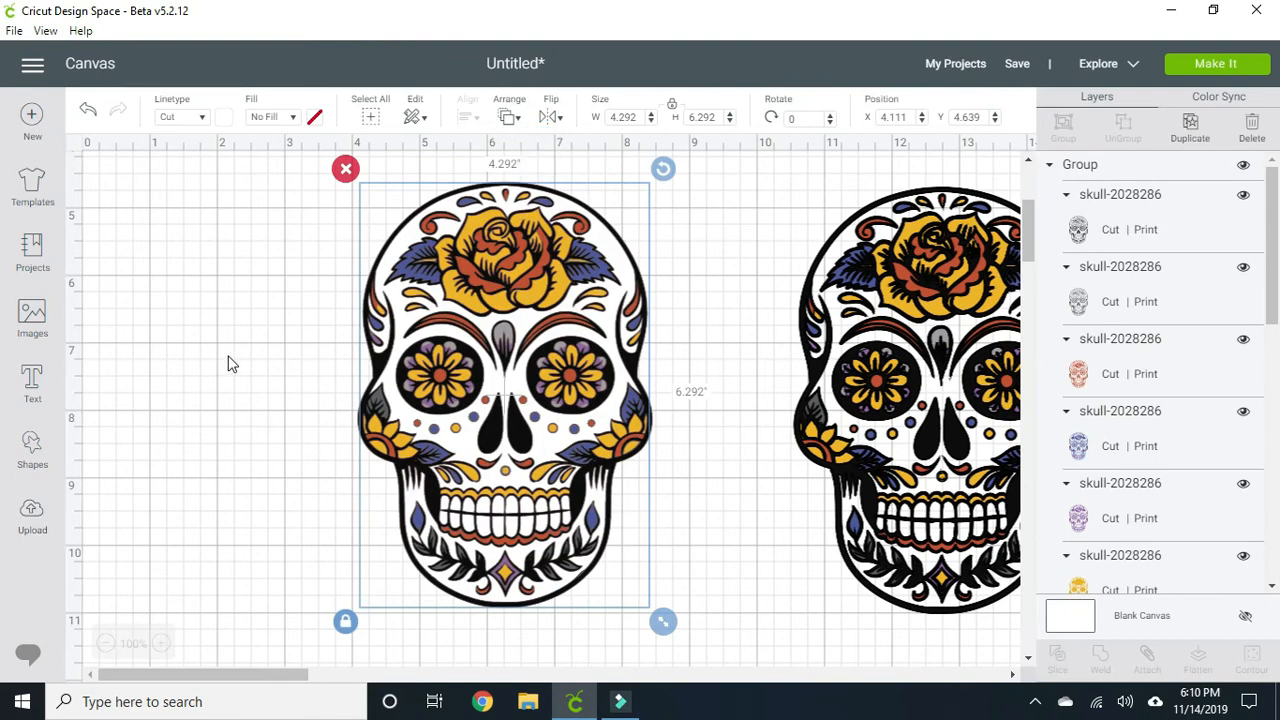
pyautogui.moveTo(950, 335); pyautogui.dragTo(808, 320)
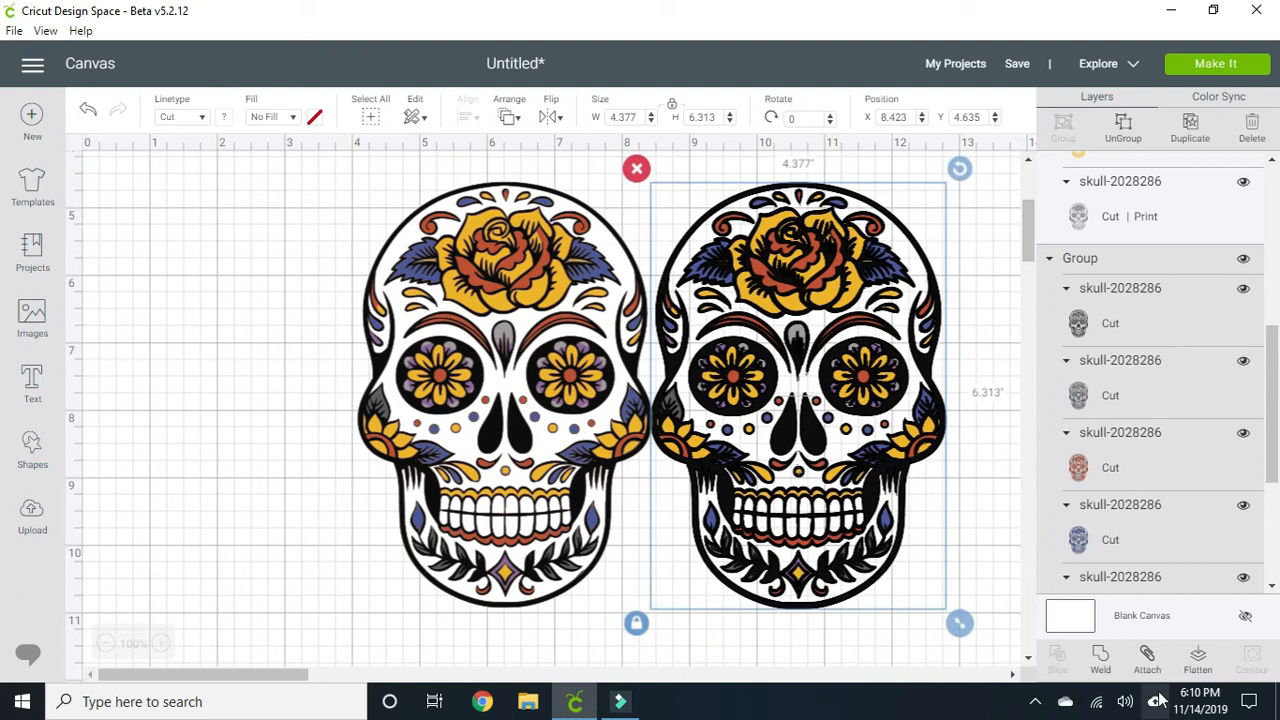
# Color the blank canvas green and move the cut-only skull farther from the printable one, to about X 9.70, Y 4.71.
pyautogui.click(1077, 621)
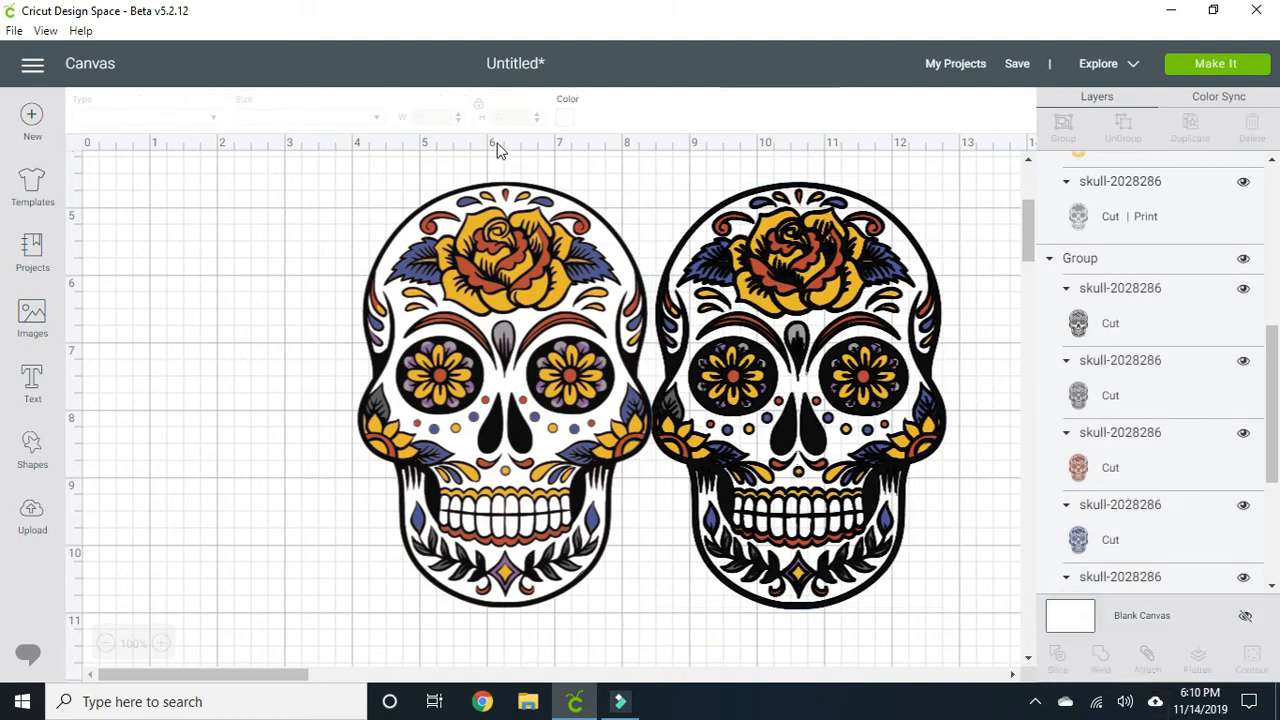
pyautogui.click(563, 119)
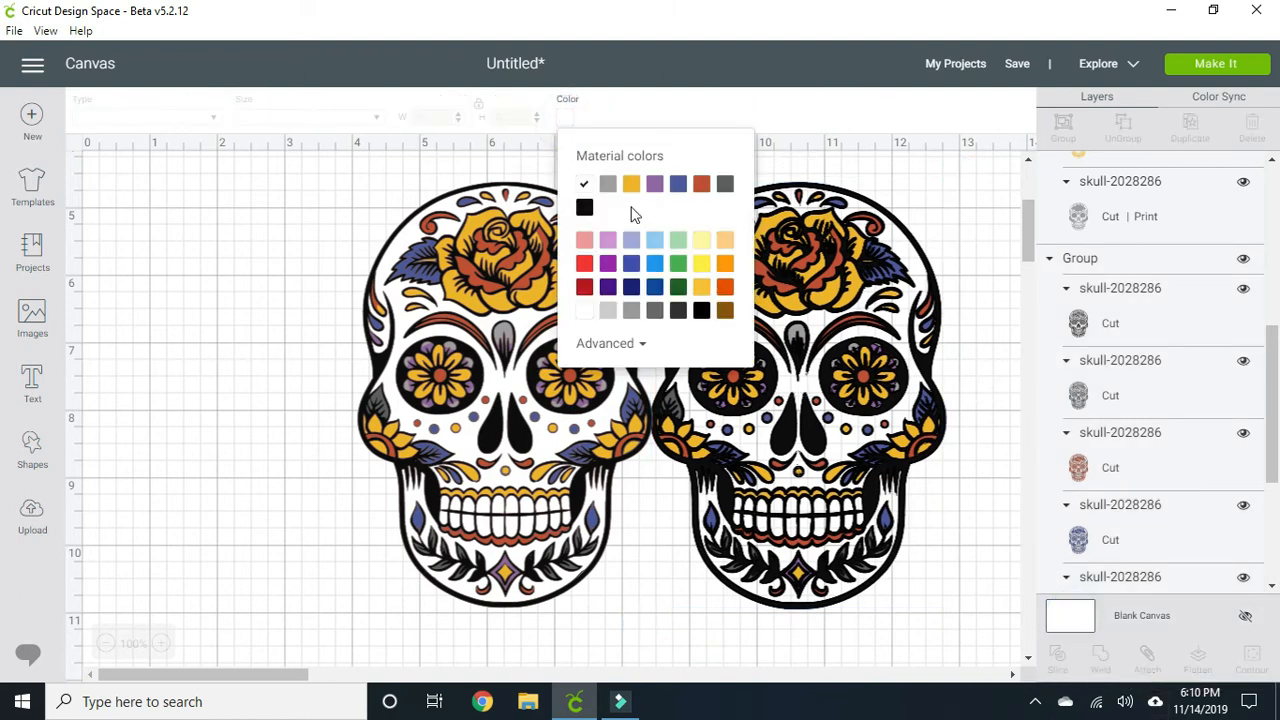
pyautogui.click(676, 262)
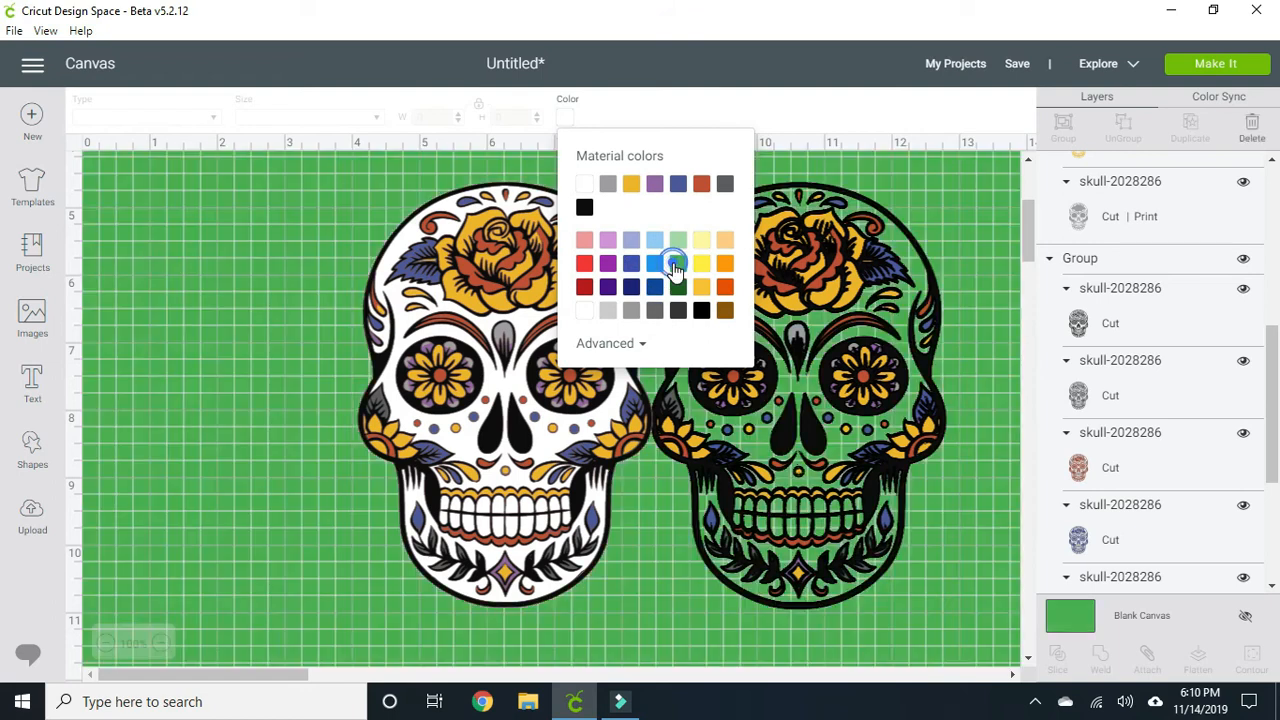
pyautogui.click(203, 412)
pyautogui.moveTo(820, 362); pyautogui.dragTo(848, 361)
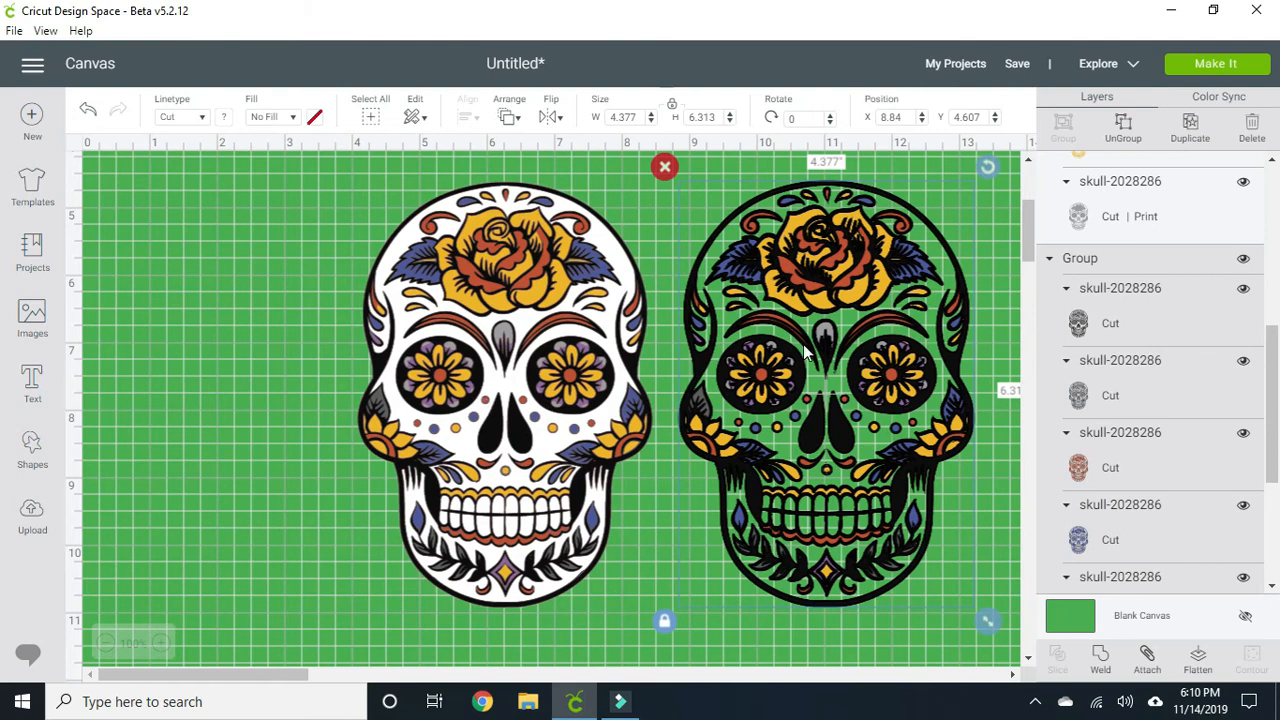
pyautogui.moveTo(805, 347); pyautogui.dragTo(863, 354)
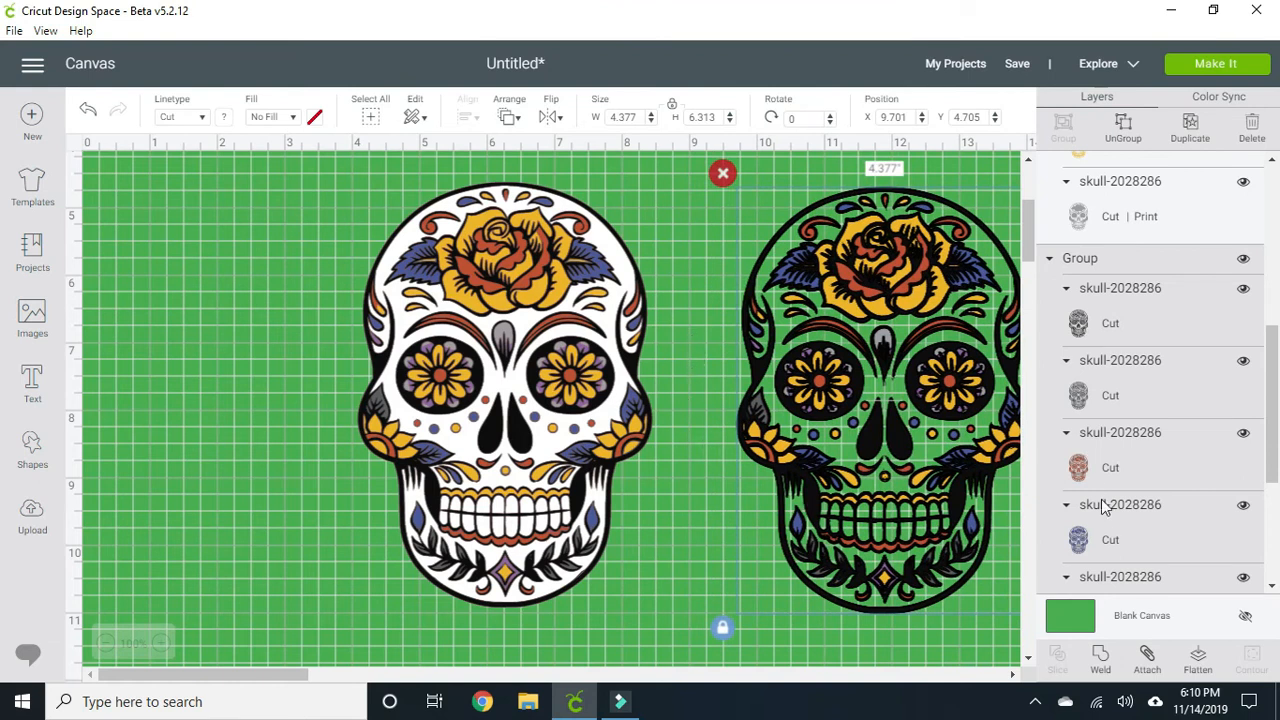
# Flatten the printable skull together with its white silhouette and delete the cut-only skull group.
pyautogui.moveTo(663, 559); pyautogui.dragTo(548, 445)
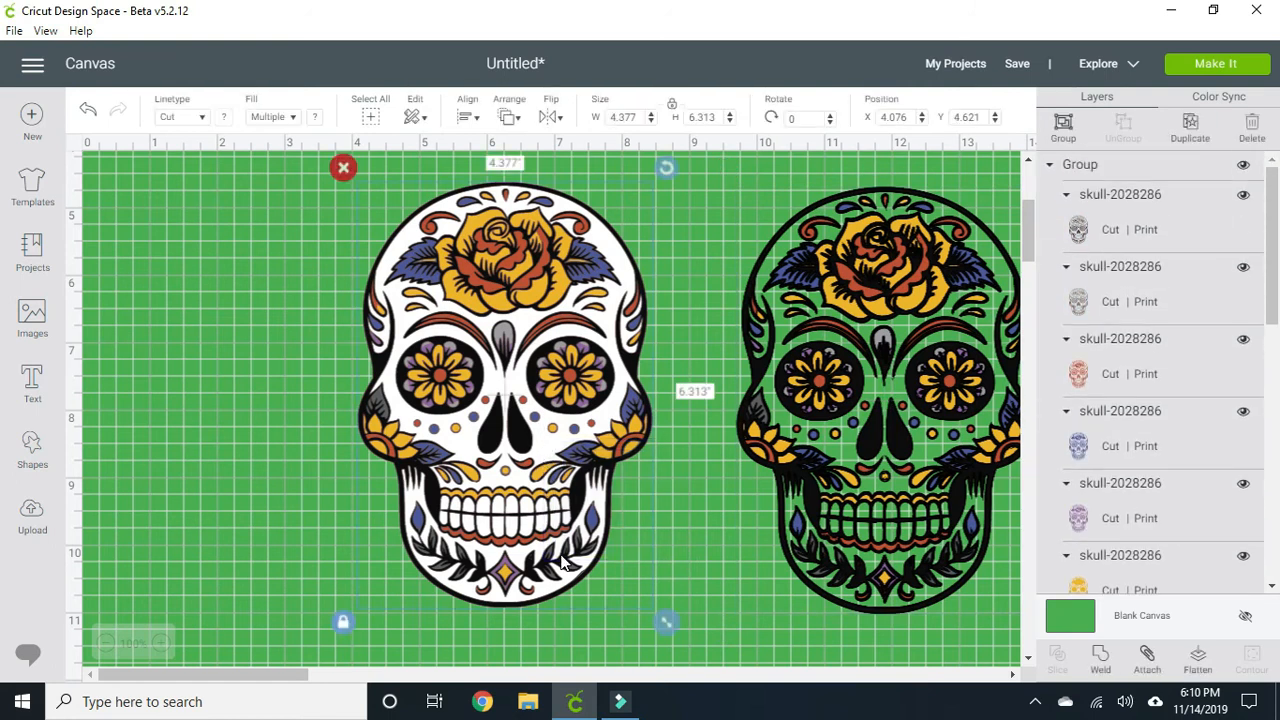
pyautogui.click(1197, 664)
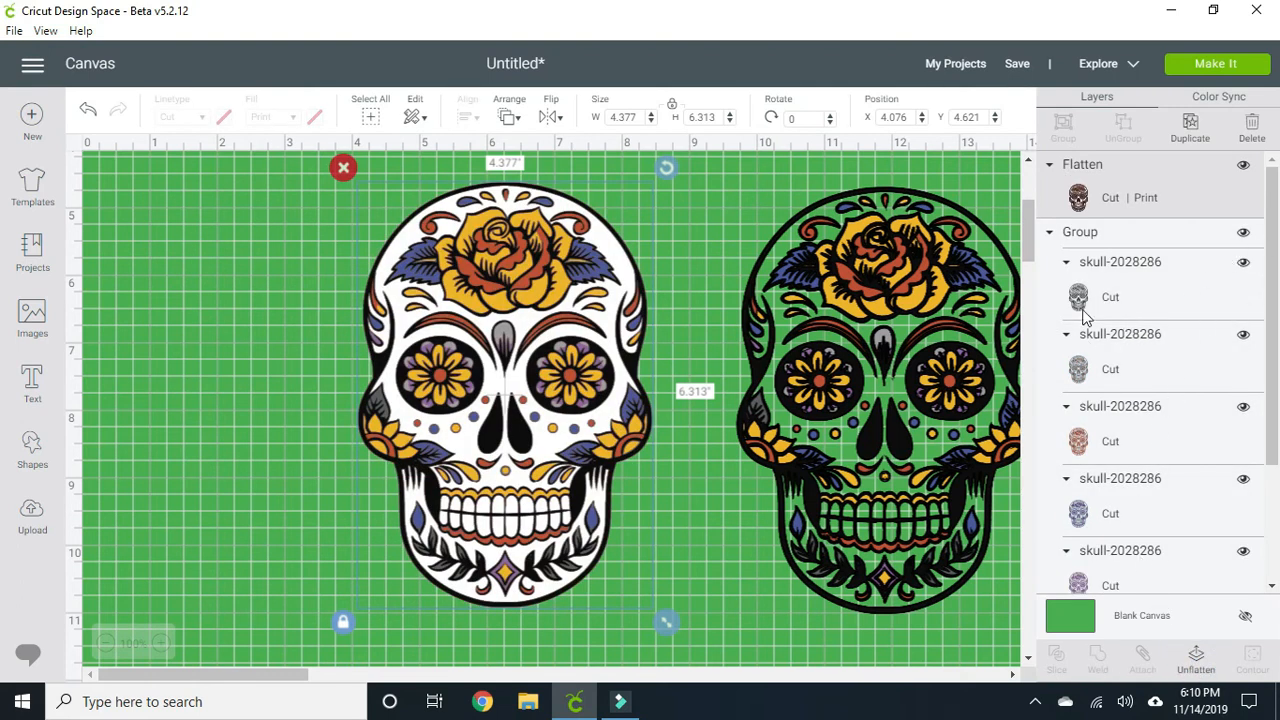
pyautogui.rightClick(918, 375)
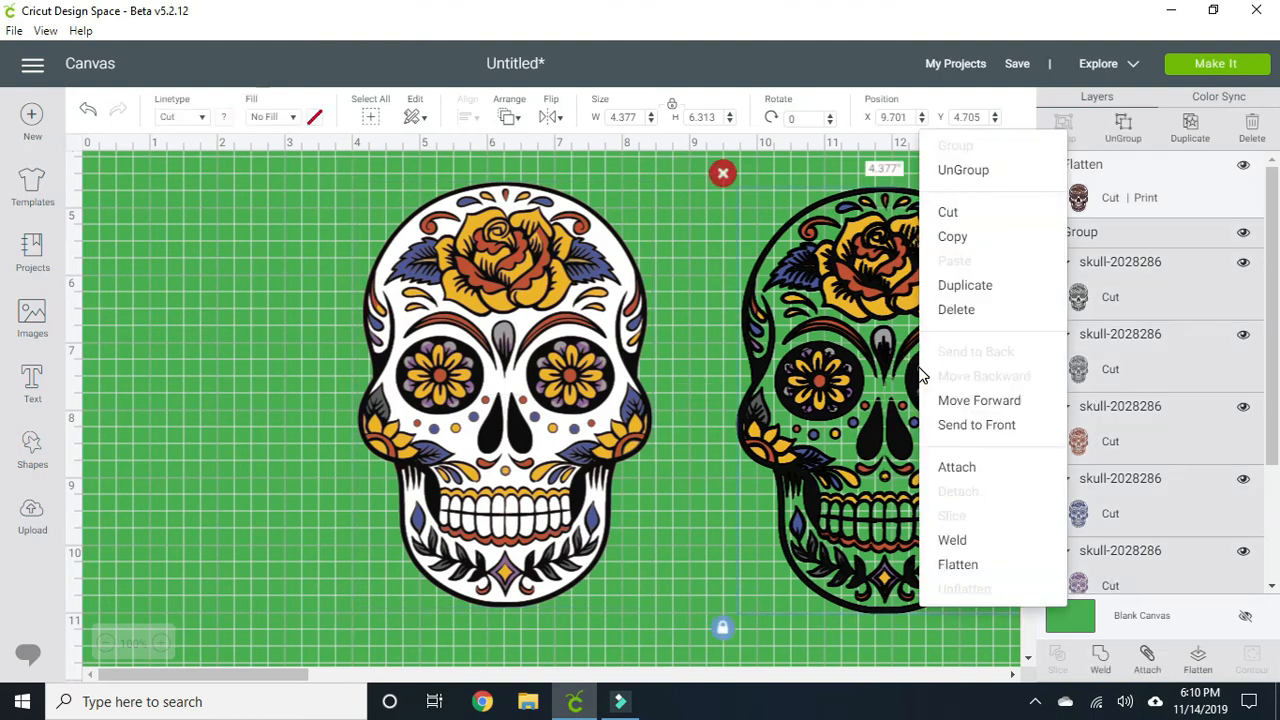
pyautogui.click(958, 314)
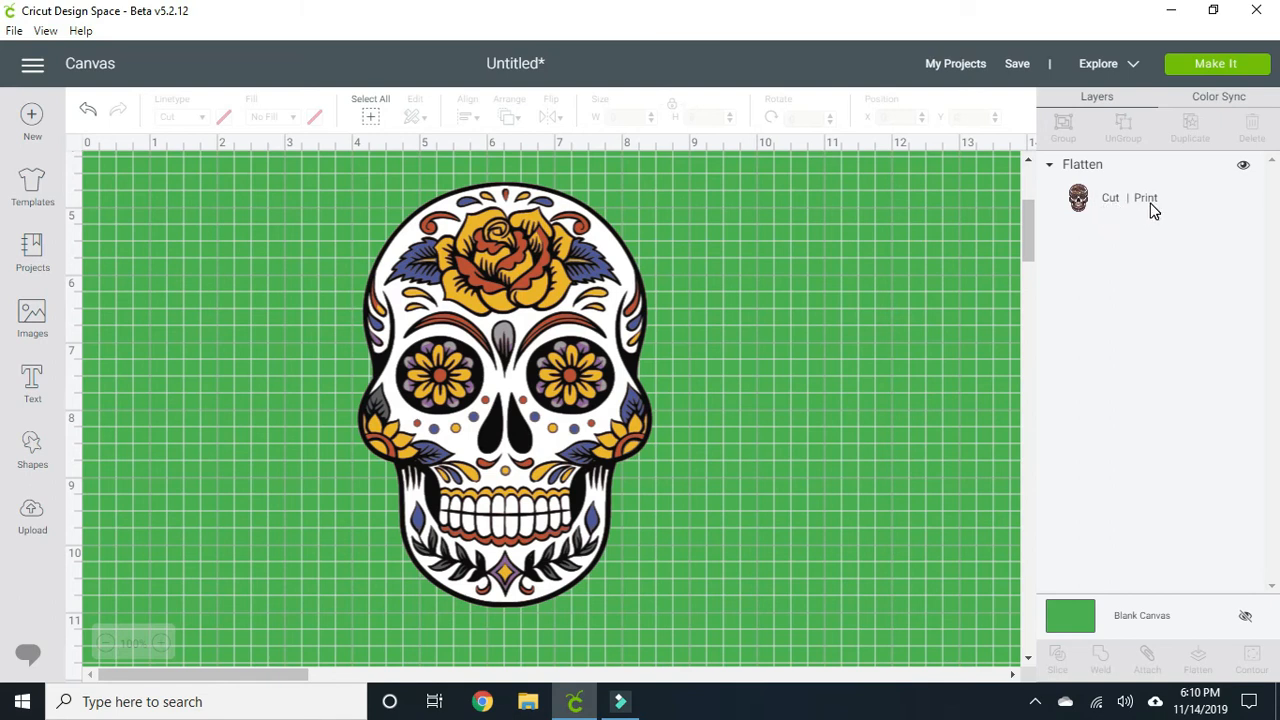
# Shift the flattened skull aside, preview it on the print-and-cut mat and return to the canvas.
pyautogui.moveTo(547, 352); pyautogui.dragTo(655, 350)
pyautogui.click(1200, 64)
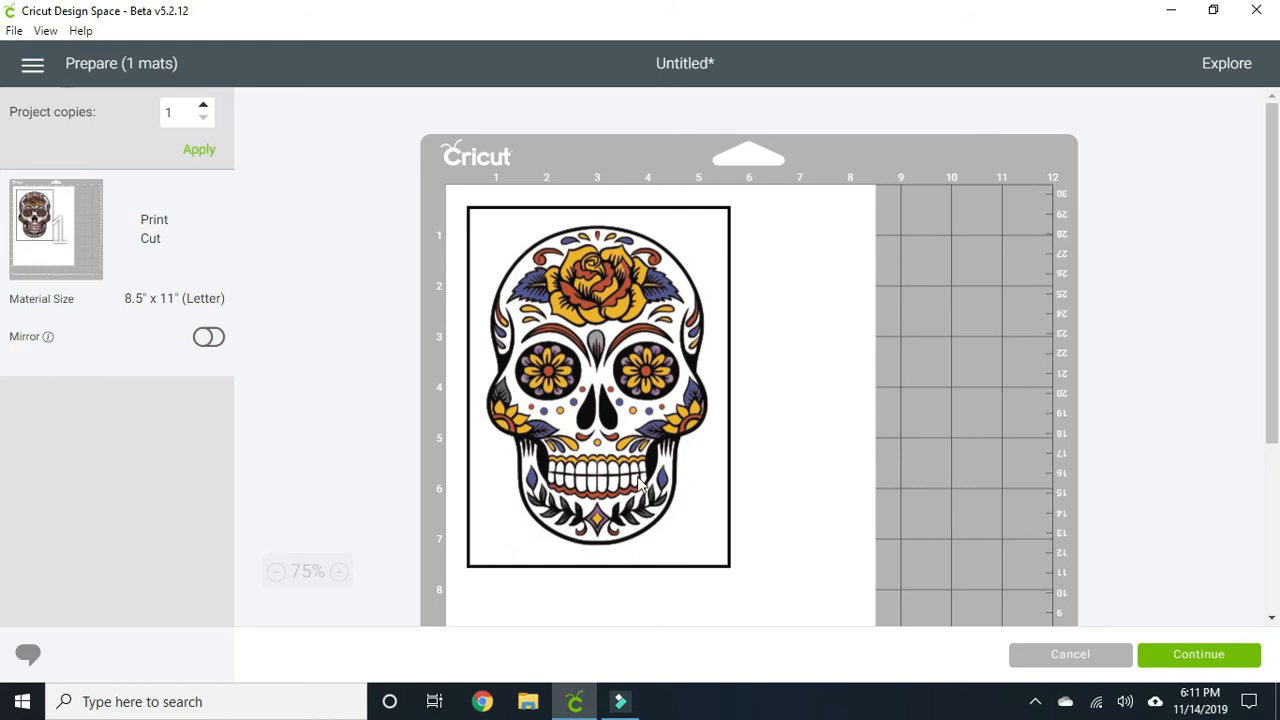
pyautogui.click(1111, 663)
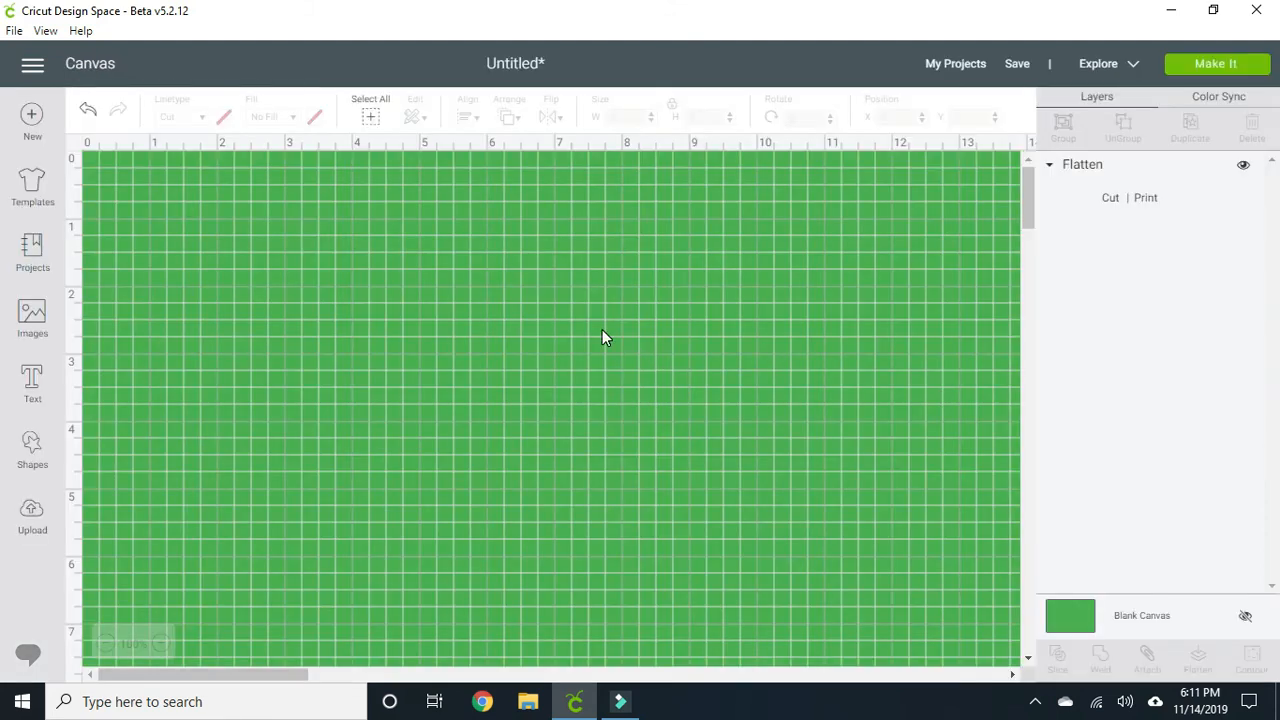